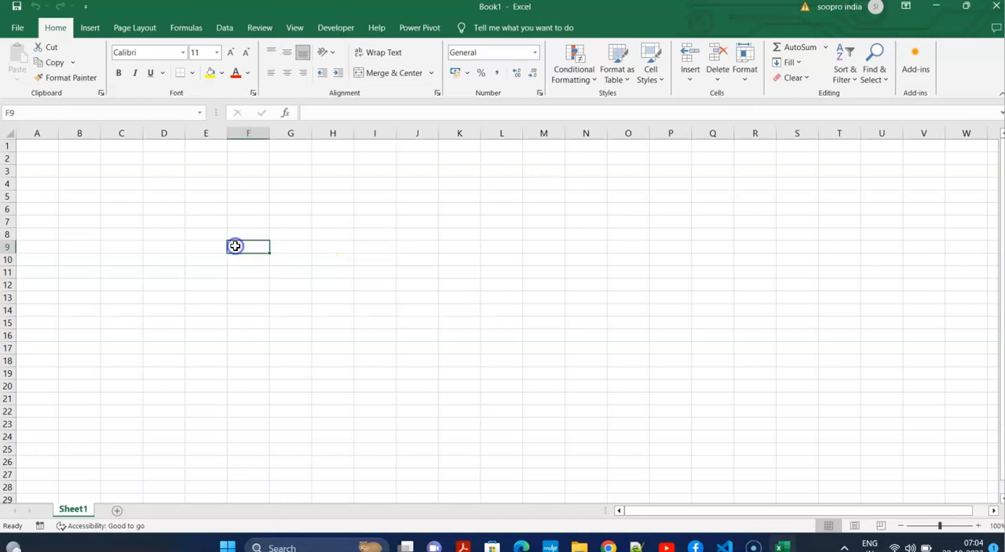
pyautogui.click(543, 239)
pyautogui.click(312, 238)
pyautogui.click(525, 240)
pyautogui.click(387, 235)
pyautogui.click(221, 219)
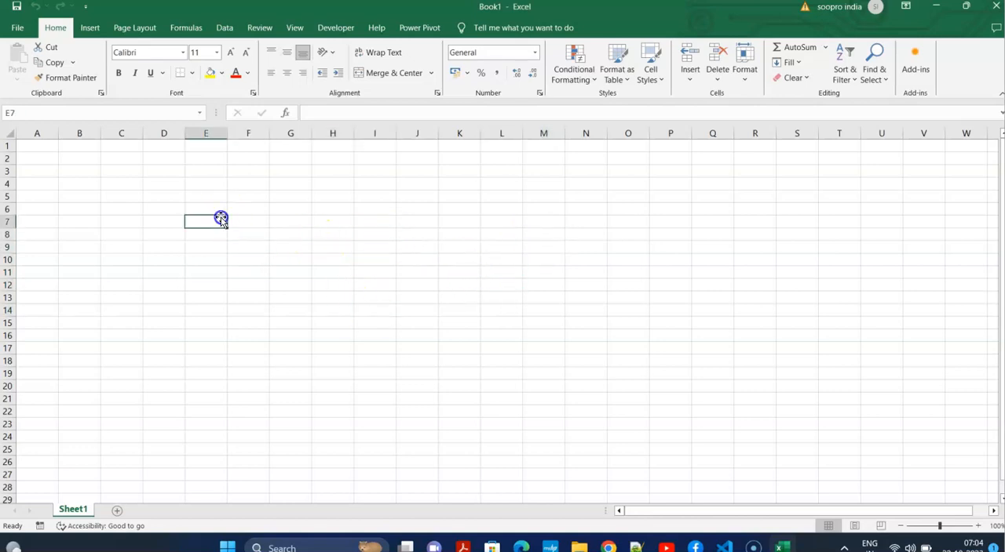
pyautogui.click(159, 131)
pyautogui.click(8, 197)
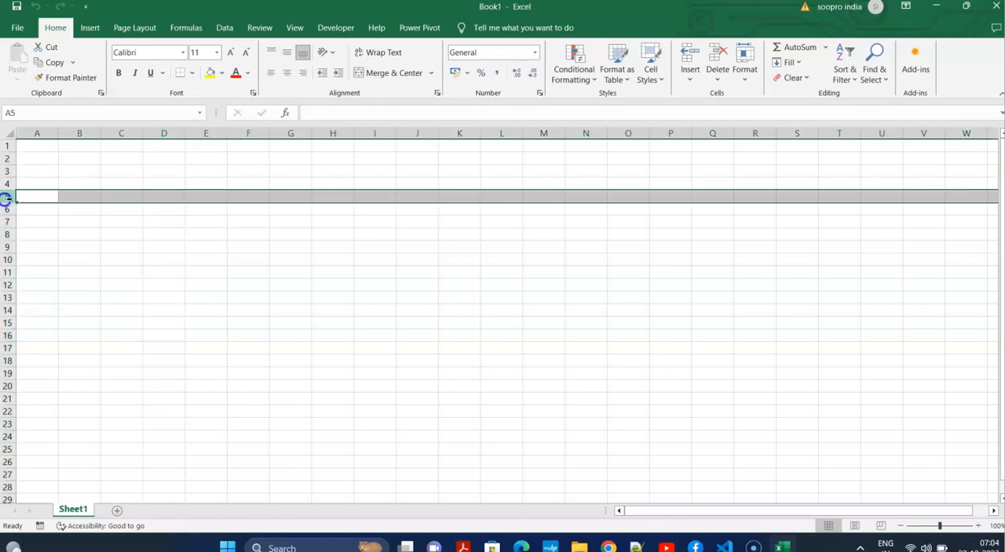
pyautogui.click(148, 244)
# Merge and center C7:V8 as a title bar formatted with yellow fill, bold red text and all borders.
pyautogui.moveTo(102, 224); pyautogui.dragTo(928, 231)
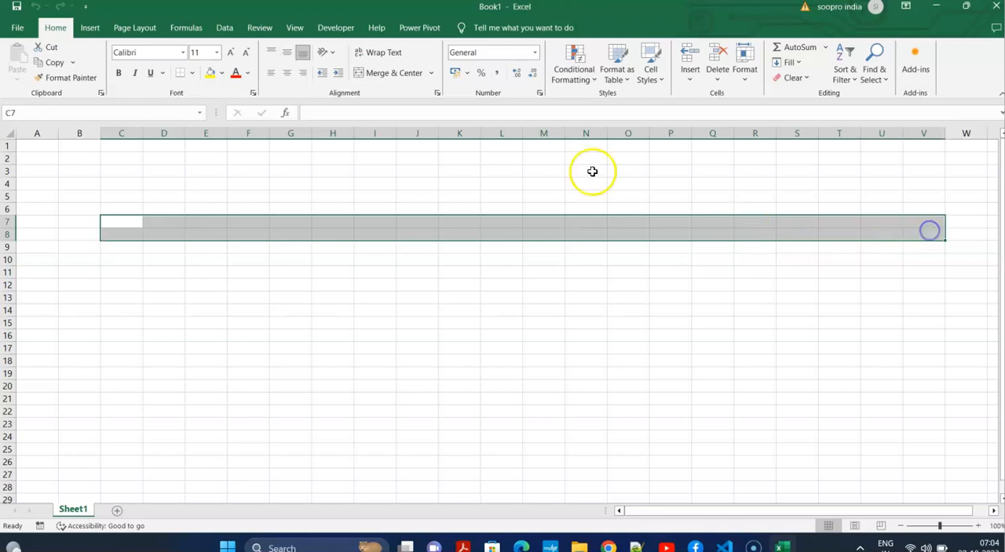
pyautogui.click(392, 73)
pyautogui.click(211, 73)
pyautogui.click(119, 73)
pyautogui.click(192, 73)
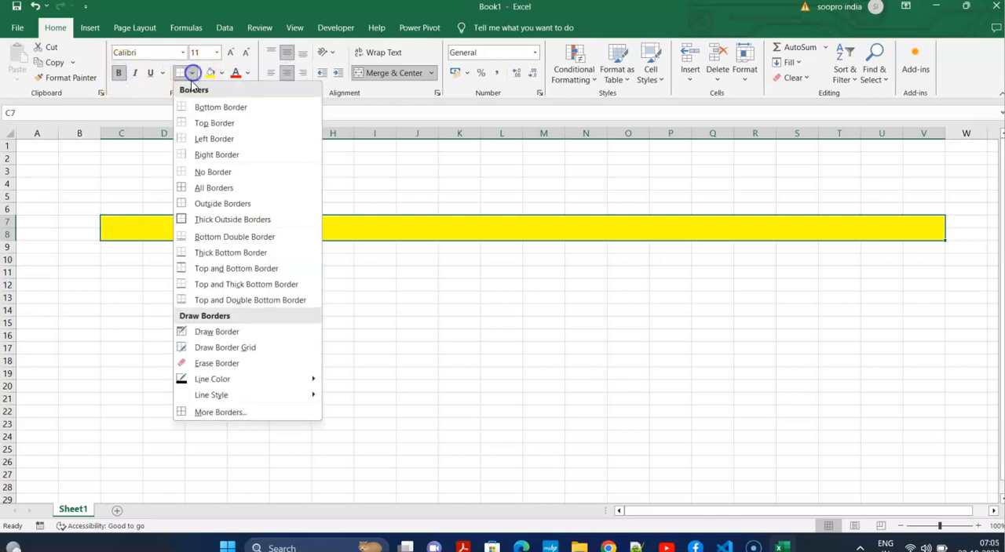
pyautogui.click(225, 191)
# Enter the title "Employee Attendance with salary slip" in the yellow merged cell and enlarge its font to size 14.
pyautogui.doubleClick(447, 230)
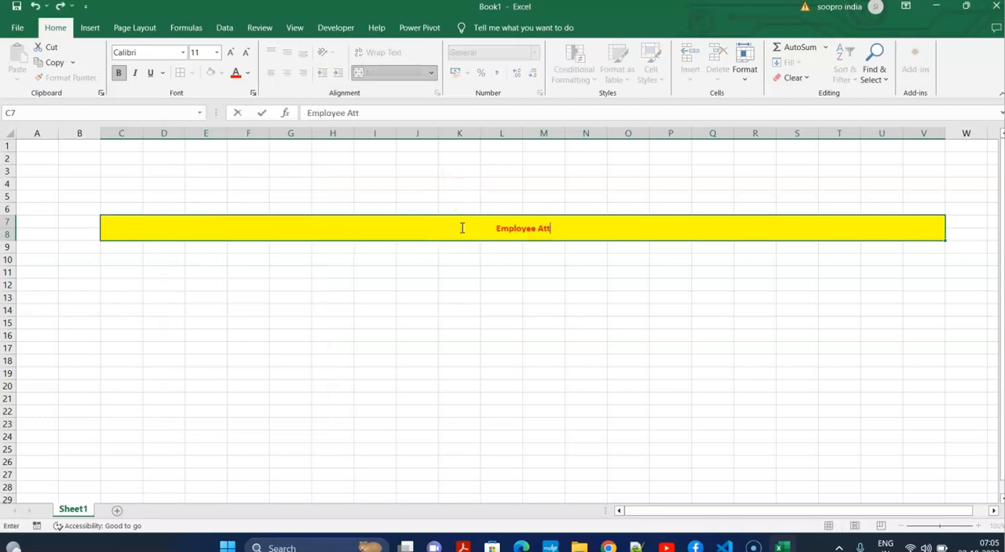
pyautogui.write('Employee Attendance with salary slip')
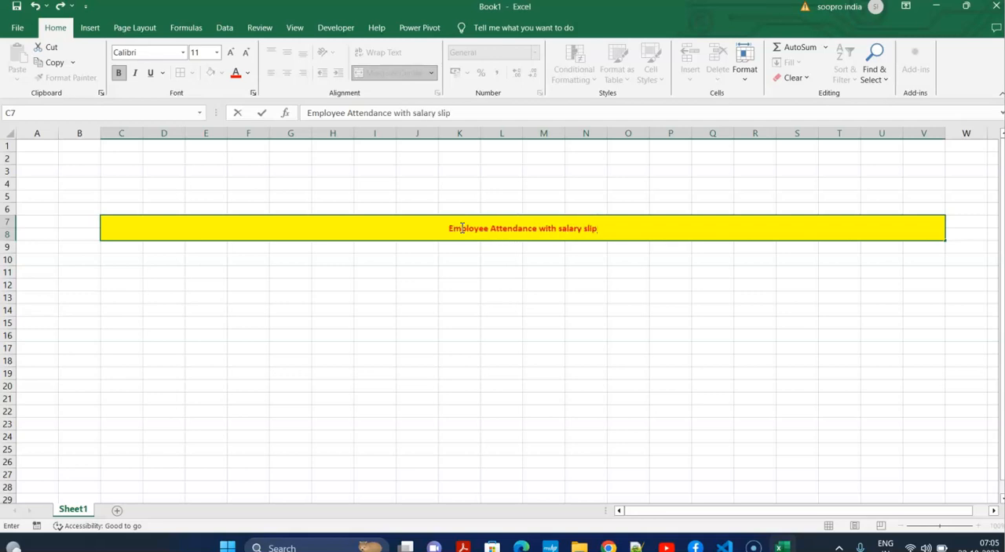
pyautogui.click(482, 280)
pyautogui.click(499, 231)
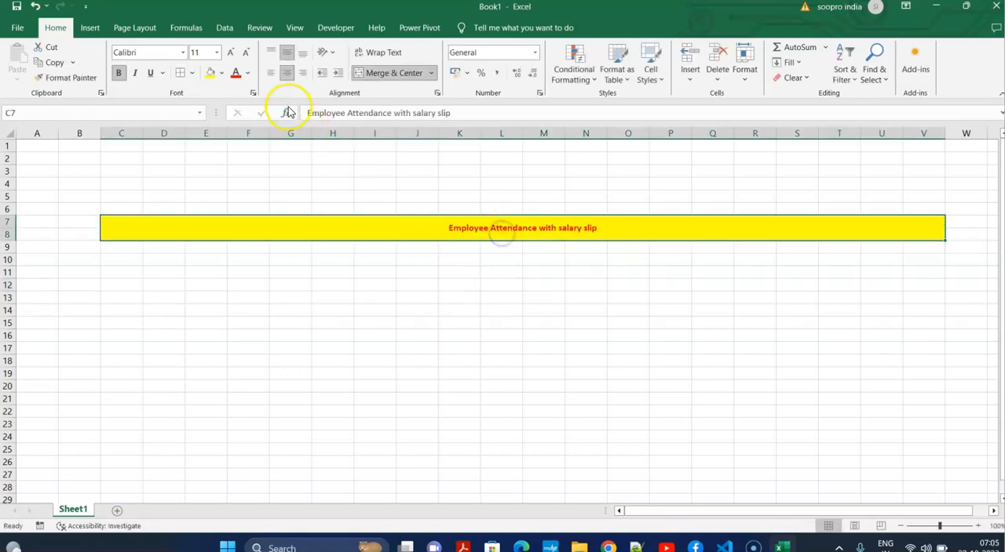
pyautogui.click(232, 54)
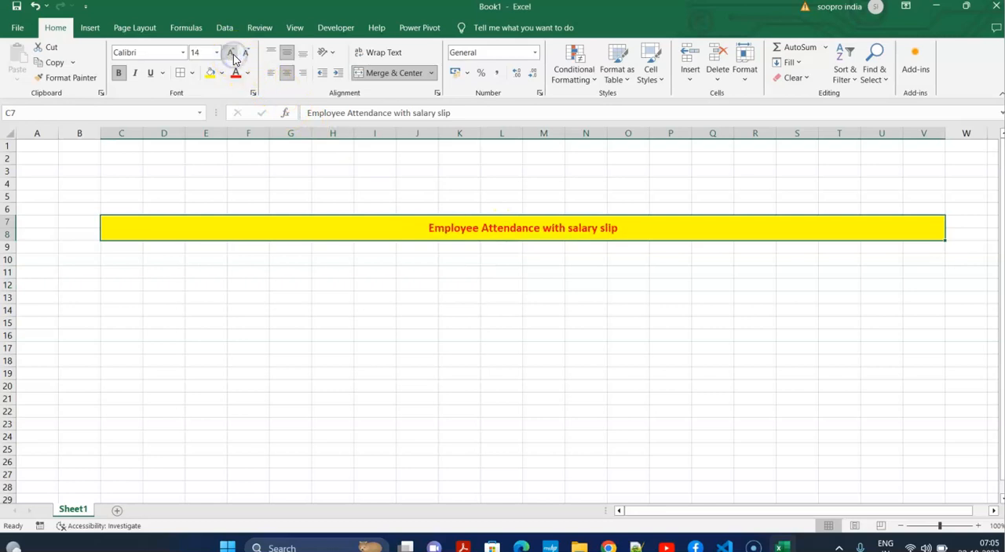
pyautogui.click(321, 343)
# Enter the headers SNO, NAME, POST and DATE across C9:F9, with DAYES below DATE in F10.
pyautogui.click(119, 247)
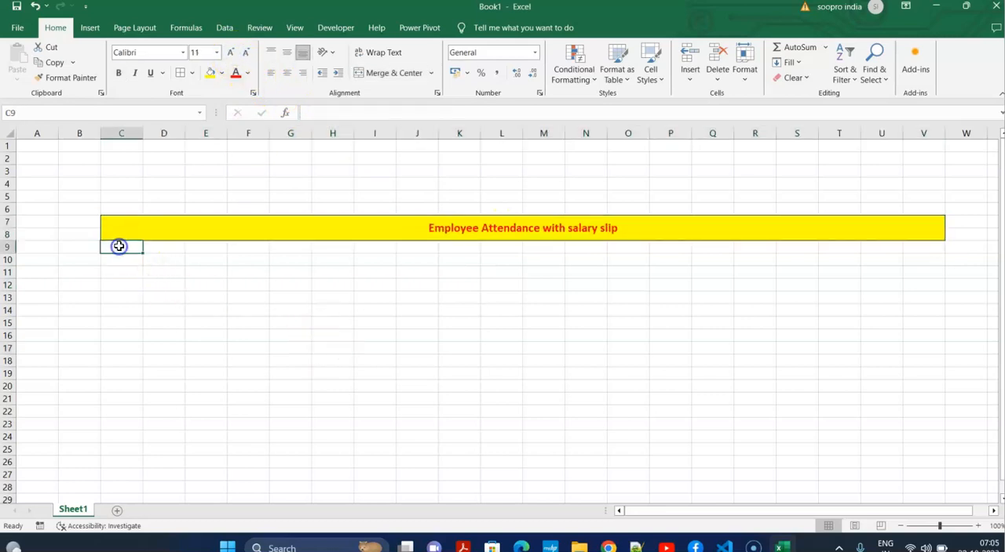
pyautogui.write('s')
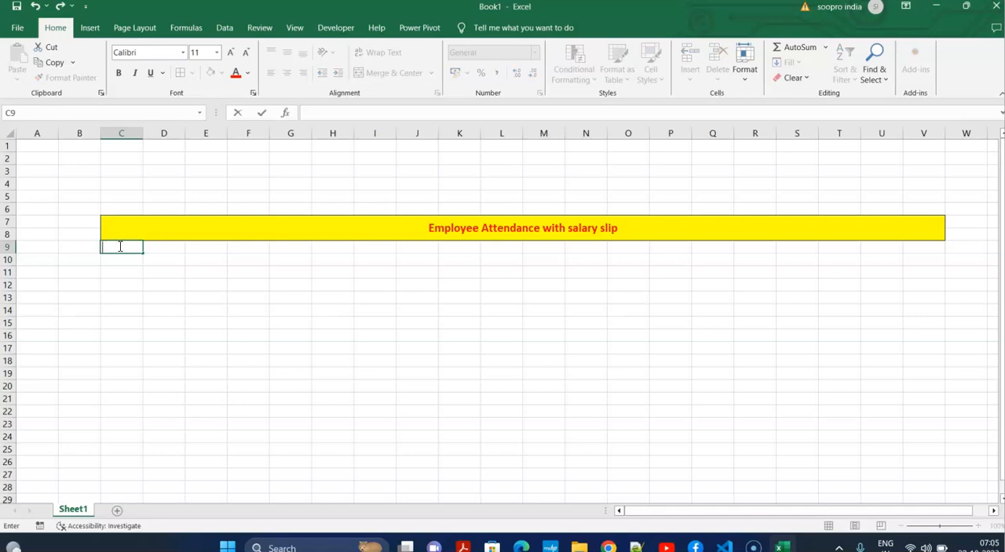
pyautogui.write('NO')
pyautogui.press('Tab')
pyautogui.write('N')
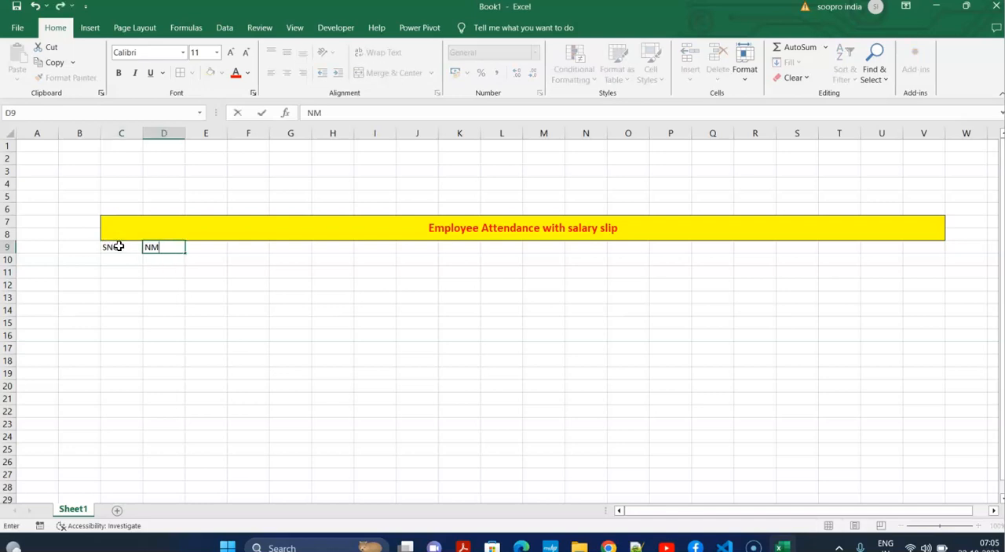
pyautogui.press('Tab')
pyautogui.write('POST')
pyautogui.press('Tab')
pyautogui.write('DTE')
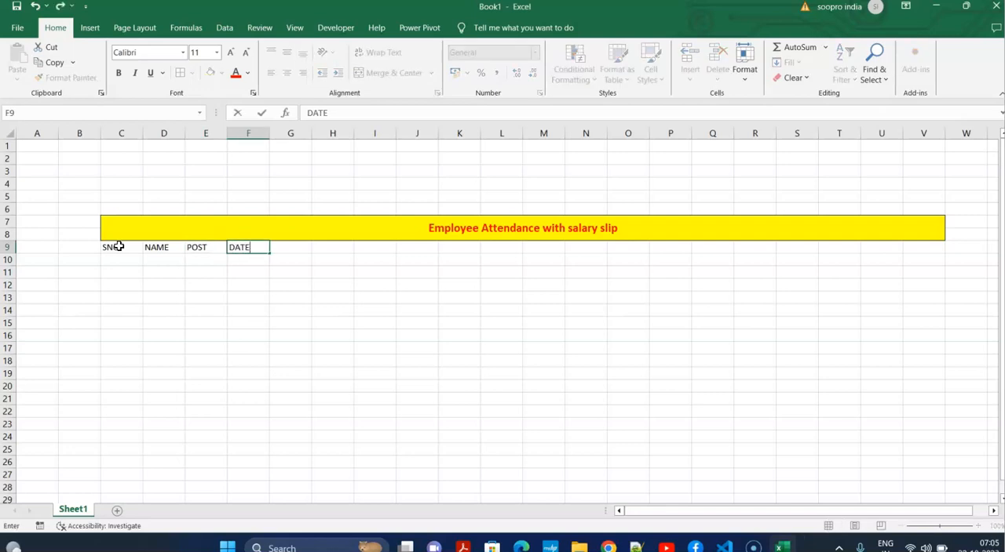
pyautogui.press('Return')
pyautogui.write('D')
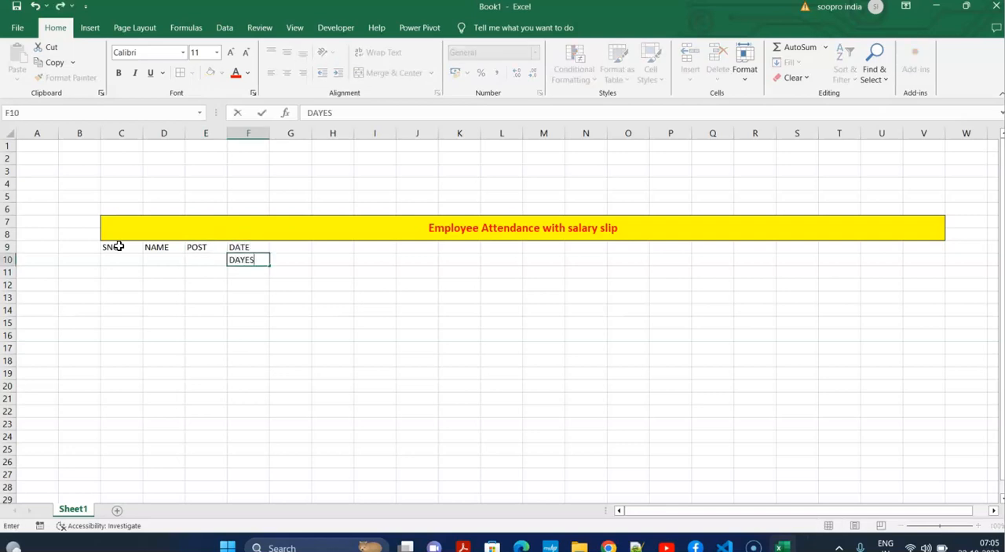
pyautogui.write('AYES')
pyautogui.click(294, 356)
# Enter 1 in G9 and 2 in H9, and fill the series across row 9 up to 31 in AK9.
pyautogui.click(302, 249)
pyautogui.write('1')
pyautogui.click(332, 307)
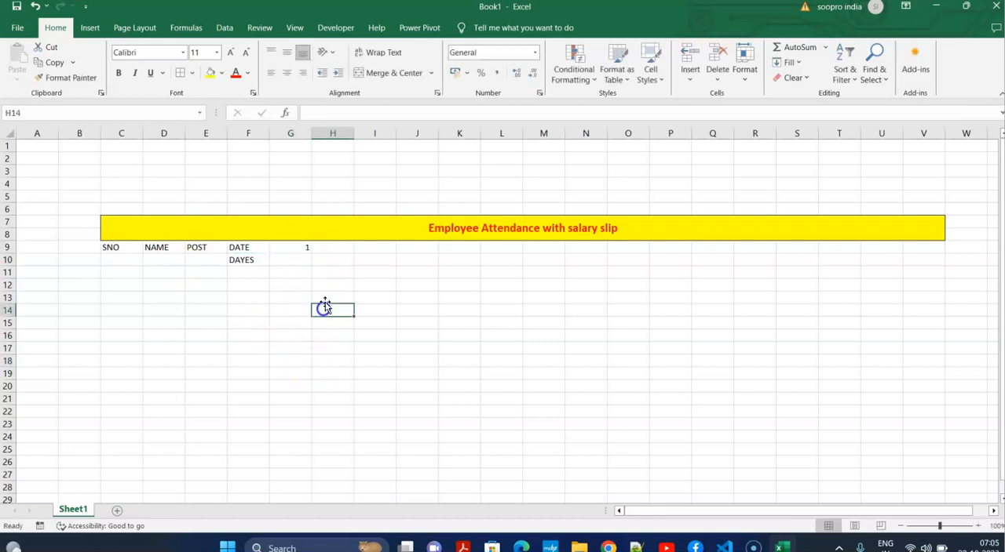
pyautogui.doubleClick(341, 245)
pyautogui.write('2')
pyautogui.click(346, 299)
pyautogui.moveTo(291, 248); pyautogui.dragTo(838, 248)
pyautogui.moveTo(934, 247); pyautogui.dragTo(851, 245)
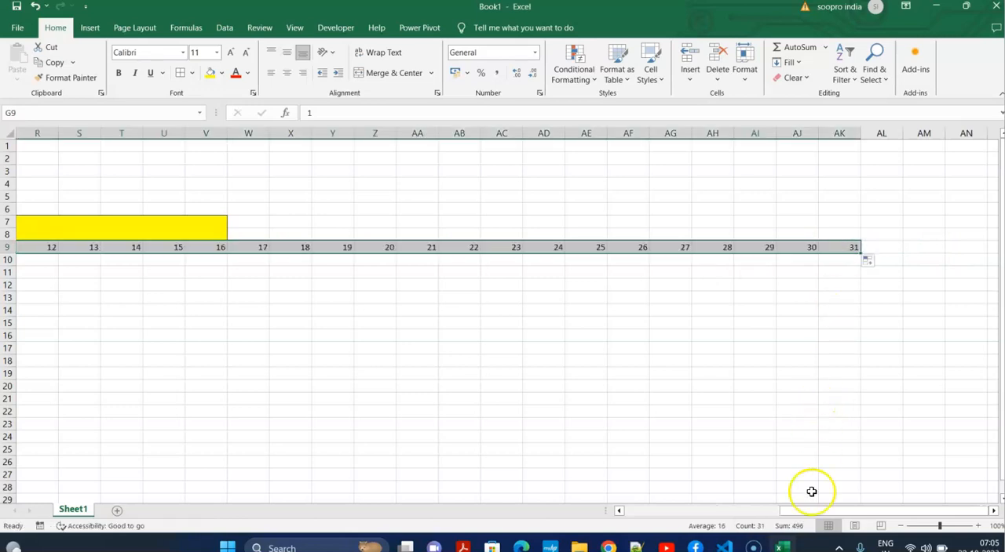
pyautogui.moveTo(832, 511); pyautogui.dragTo(635, 485)
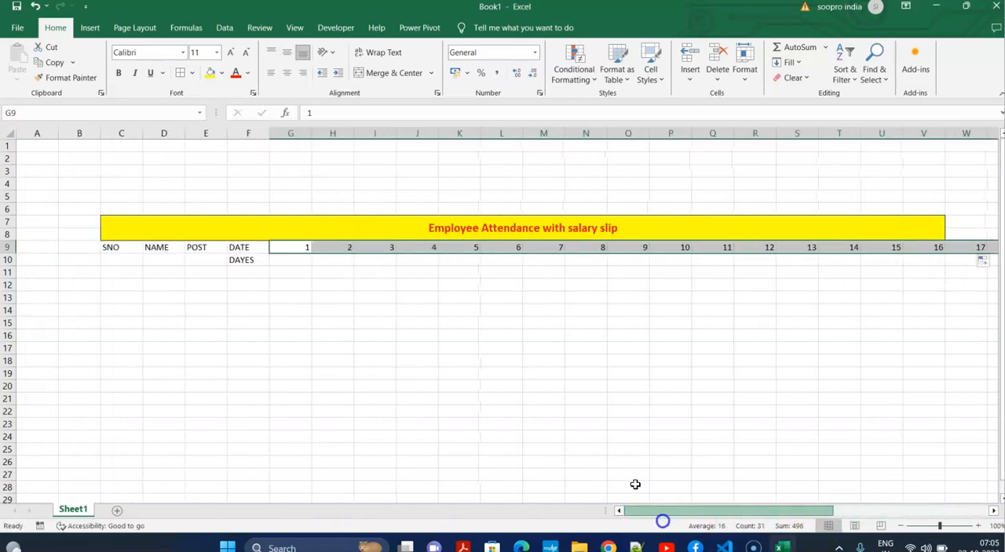
# Correct the label in F10 to DAYS.
pyautogui.click(281, 265)
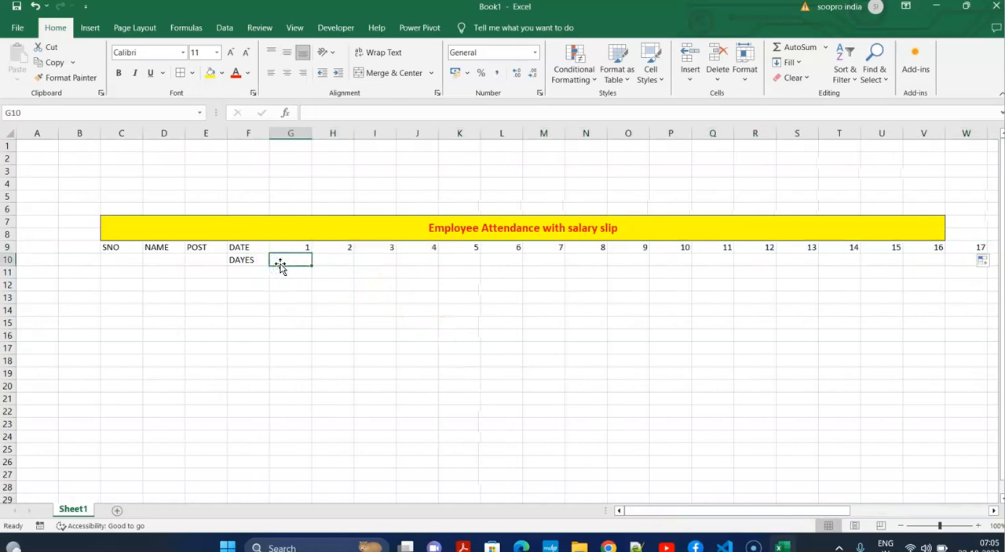
pyautogui.doubleClick(249, 262)
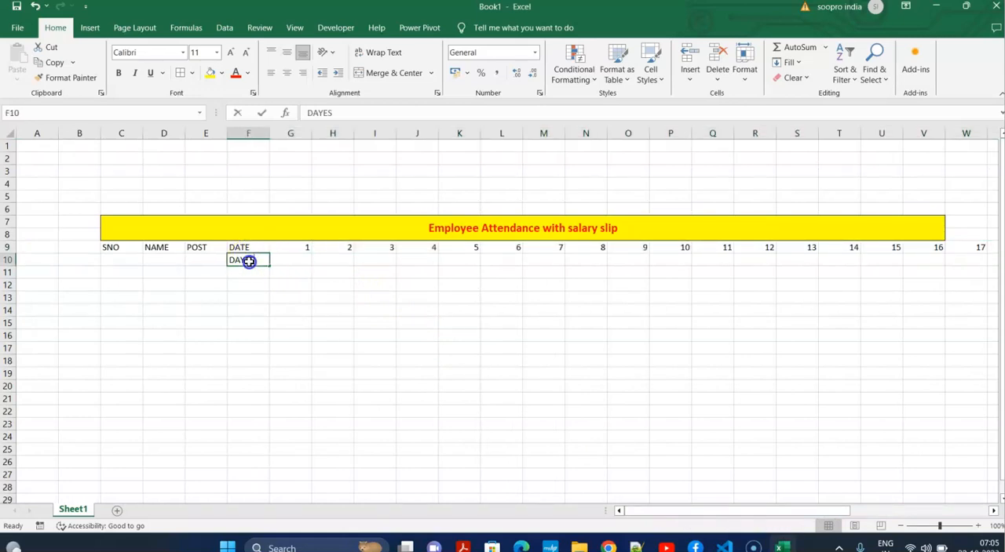
pyautogui.click(305, 259)
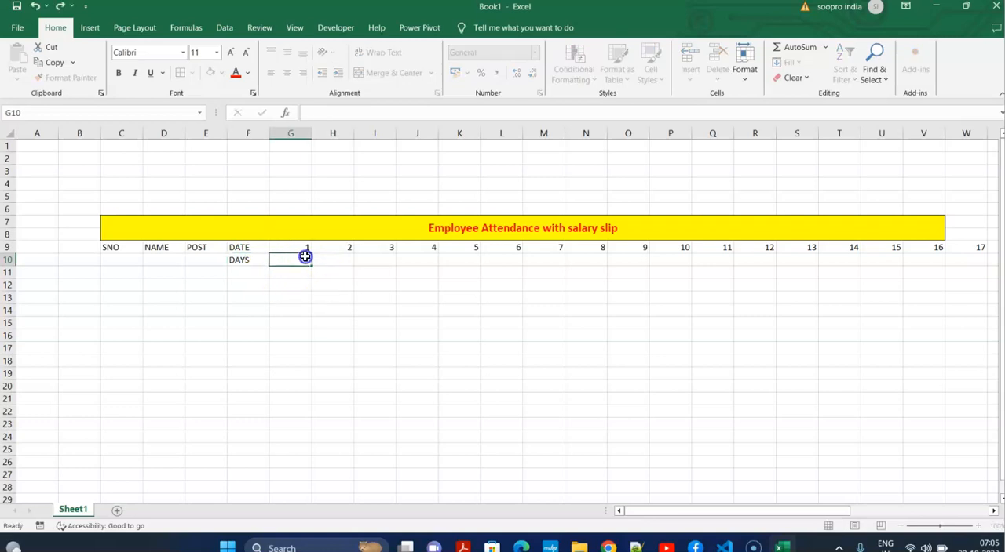
# Enter MON in G10 and TUE in H10, and fill the weekday series across row 10 to AK10.
pyautogui.write('MON')
pyautogui.press('Tab')
pyautogui.write('TUE')
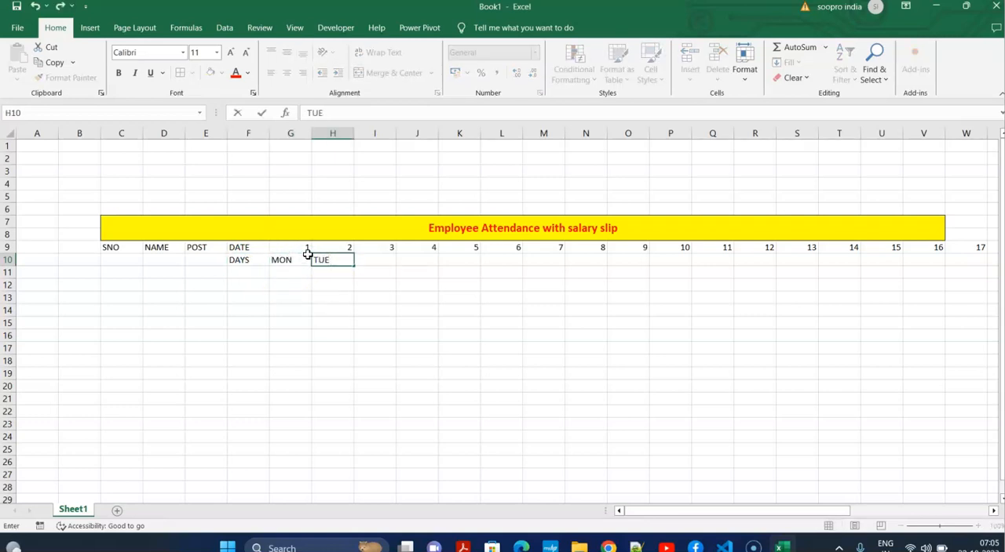
pyautogui.click(380, 307)
pyautogui.moveTo(284, 262); pyautogui.dragTo(953, 263)
pyautogui.click(790, 359)
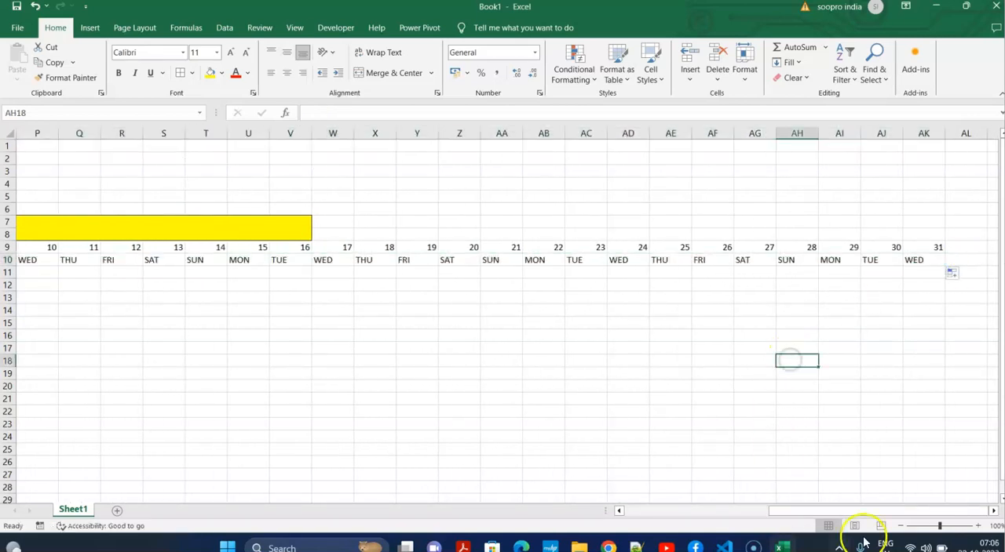
# Extend the merged, centered title bar to span C7:AK8 above all 31 date columns.
pyautogui.click(306, 225)
pyautogui.moveTo(306, 225); pyautogui.dragTo(924, 226)
pyautogui.click(376, 73)
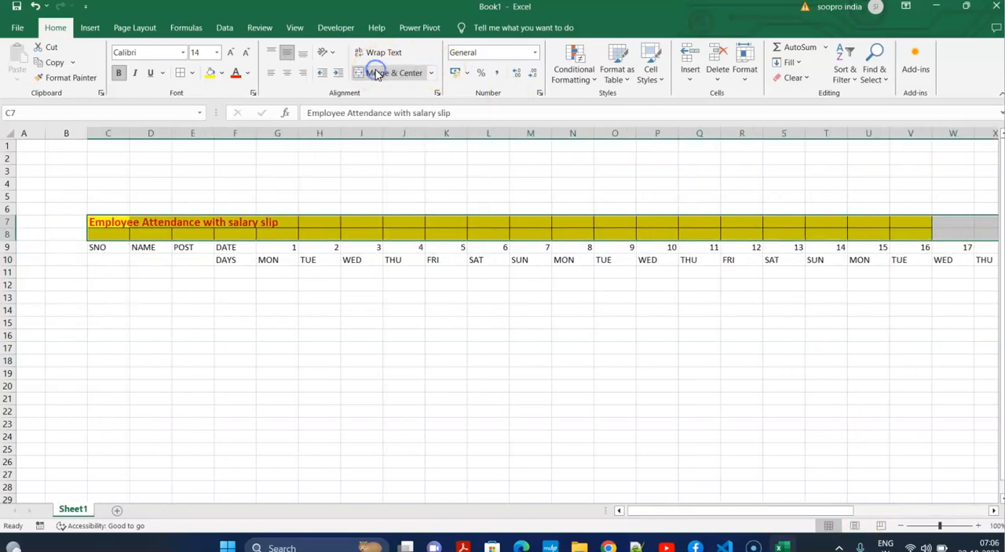
pyautogui.click(377, 73)
pyautogui.click(285, 310)
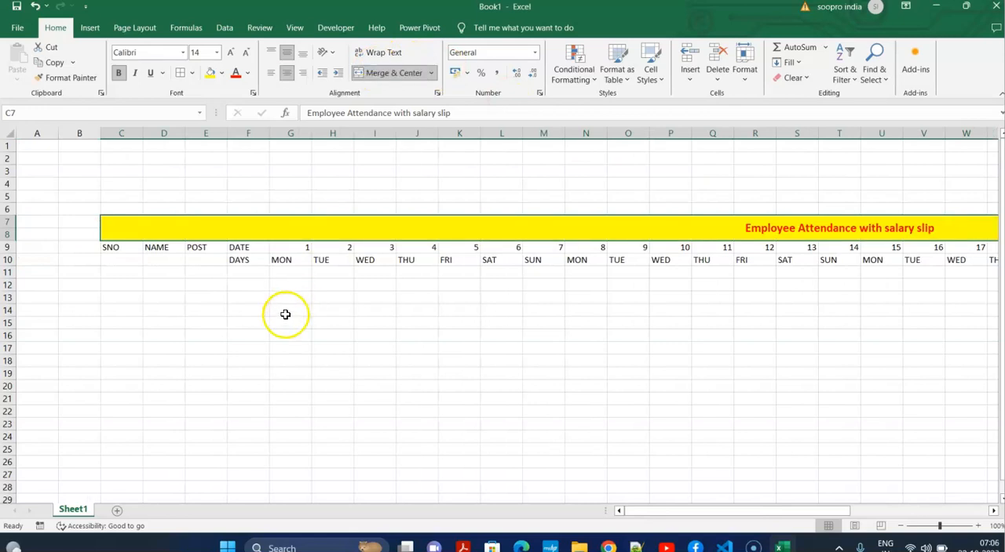
# Apply all borders to the attendance table range C7:AK22.
pyautogui.moveTo(126, 227); pyautogui.dragTo(956, 351)
pyautogui.click(538, 368)
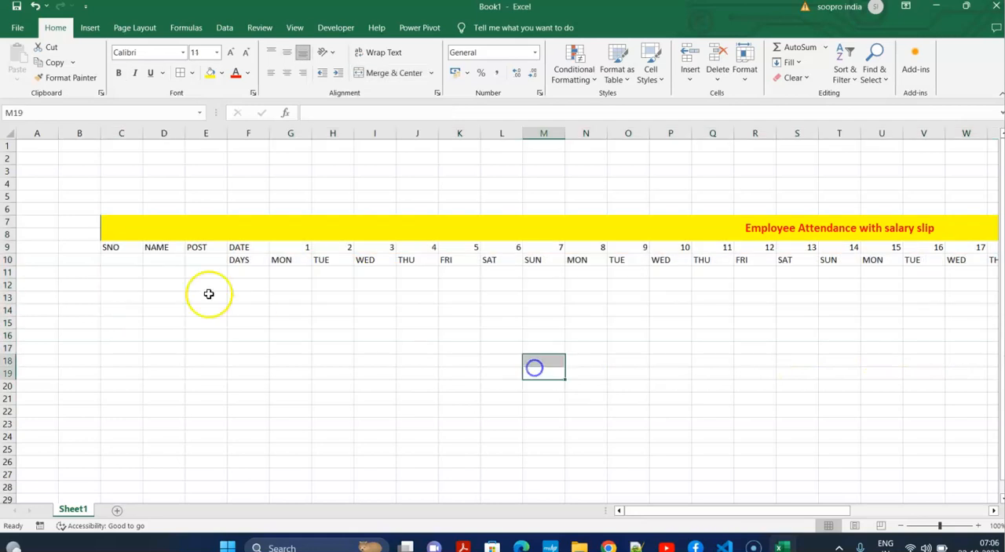
pyautogui.moveTo(123, 220); pyautogui.dragTo(885, 419)
pyautogui.click(180, 75)
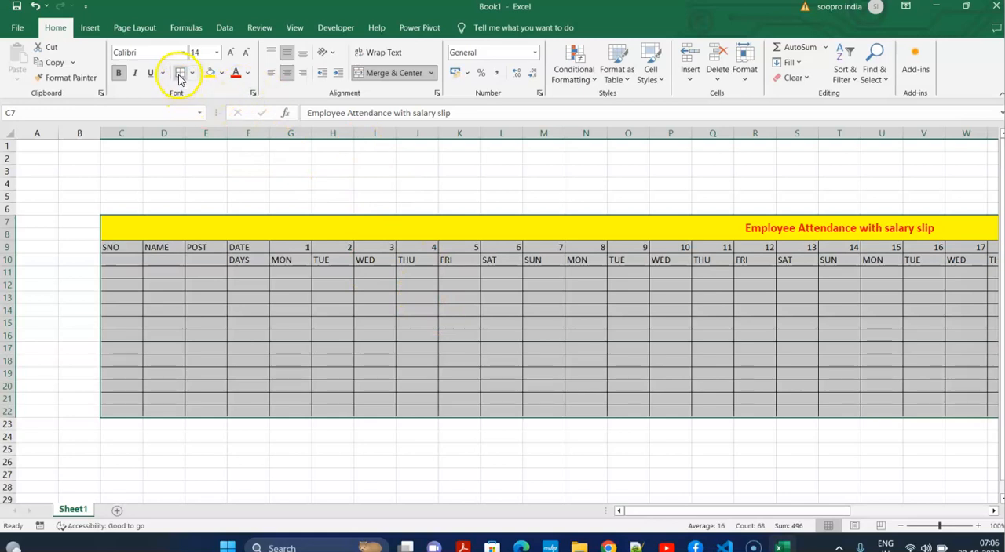
pyautogui.click(191, 73)
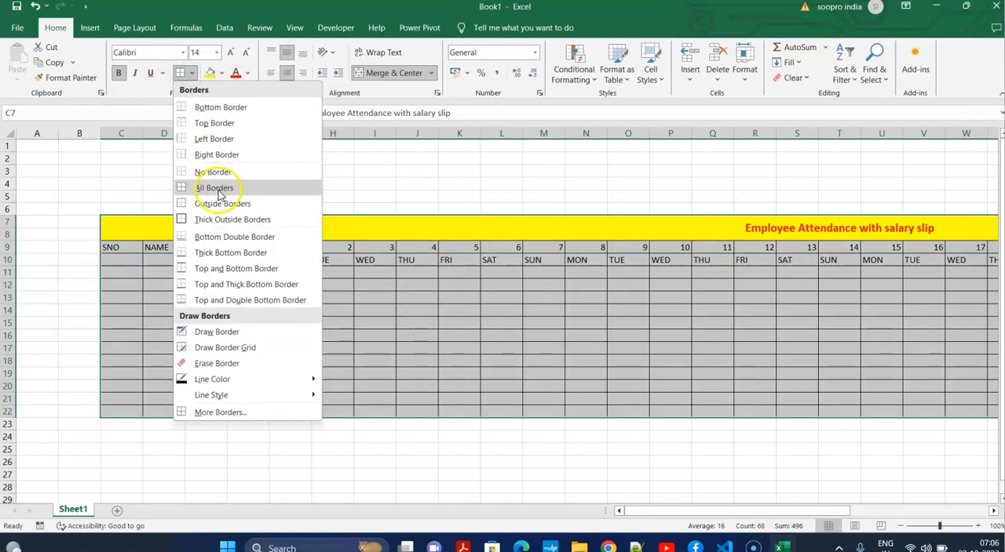
pyautogui.click(436, 343)
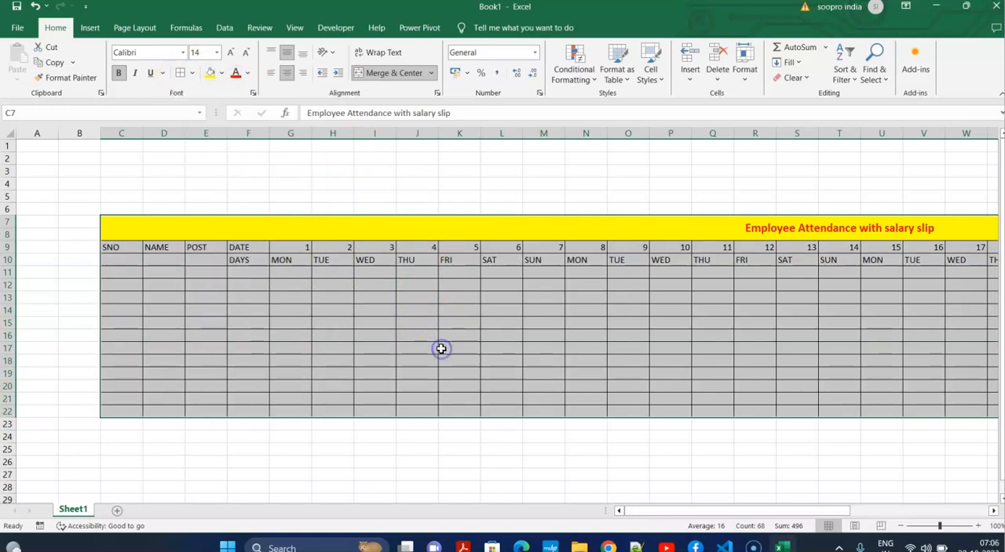
pyautogui.click(363, 314)
pyautogui.moveTo(304, 248); pyautogui.dragTo(758, 258)
pyautogui.click(679, 321)
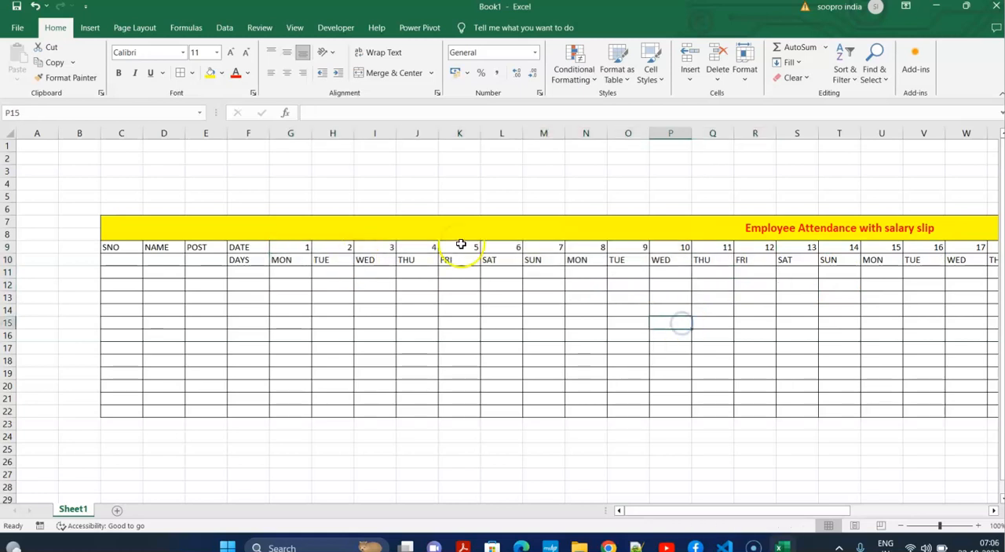
pyautogui.click(292, 247)
pyautogui.moveTo(302, 249); pyautogui.dragTo(931, 291)
pyautogui.click(659, 330)
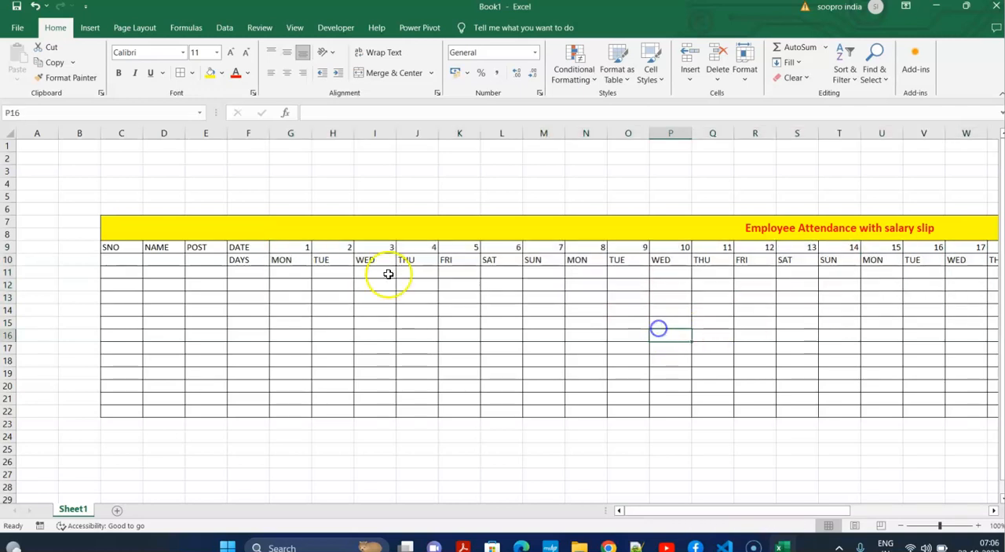
# AutoFit the column widths to the date and weekday cells in G9:AK10.
pyautogui.click(284, 248)
pyautogui.hotkey('shift', 'Right')
pyautogui.hotkey('shift', 'Right')
pyautogui.hotkey('shift', 'Right')
pyautogui.hotkey('shift', 'Right')
pyautogui.hotkey('shift', 'Right')
pyautogui.hotkey('shift', 'Right')
pyautogui.hotkey('shift', 'Right')
pyautogui.hotkey('shift', 'Right')
pyautogui.hotkey('shift', 'Right')
pyautogui.hotkey('shift', 'Right')
pyautogui.hotkey('shift', 'Right')
pyautogui.hotkey('shift', 'Right')
pyautogui.hotkey('shift', 'Right')
pyautogui.hotkey('shift', 'Right')
pyautogui.hotkey('shift', 'Right')
pyautogui.hotkey('shift', 'Right')
pyautogui.hotkey('shift', 'Right')
pyautogui.hotkey('shift', 'Right')
pyautogui.hotkey('shift', 'Right')
pyautogui.hotkey('shift', 'Right')
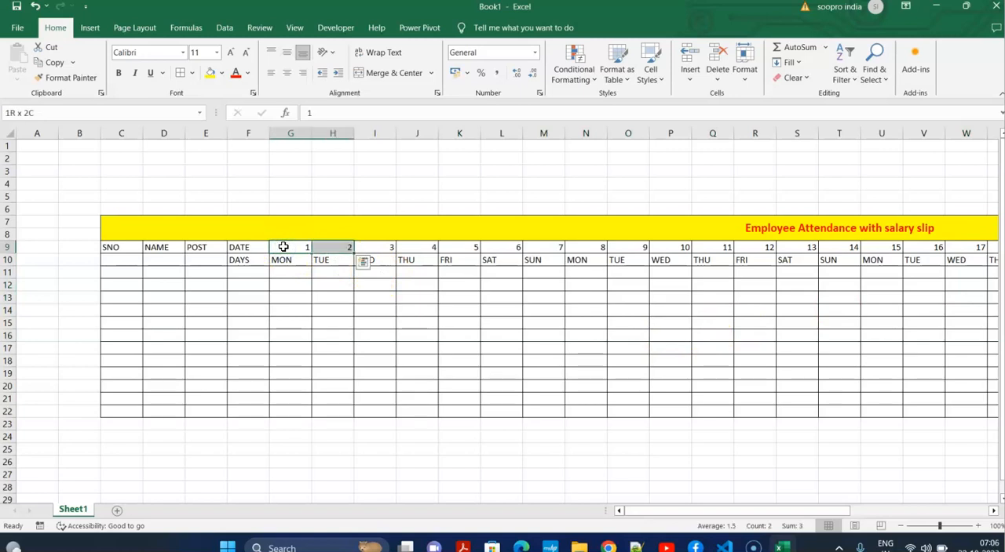
pyautogui.hotkey('shift', 'Right')
pyautogui.hotkey('shift', 'Right')
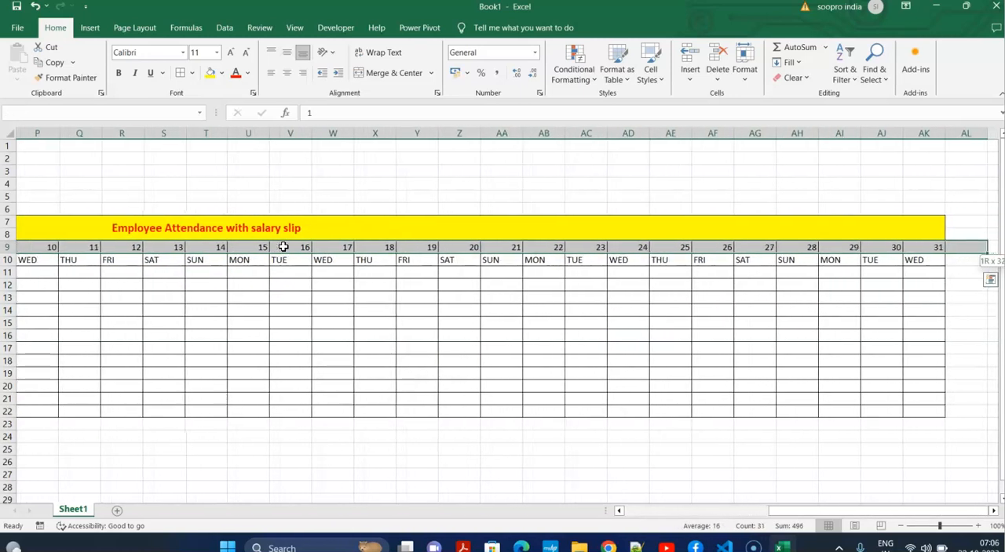
pyautogui.hotkey('shift', 'Down')
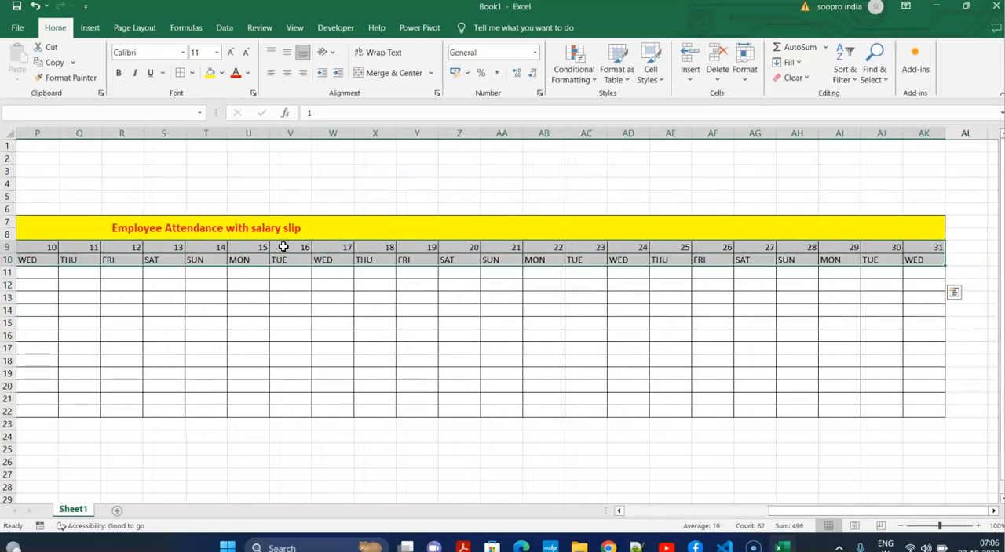
pyautogui.click(755, 69)
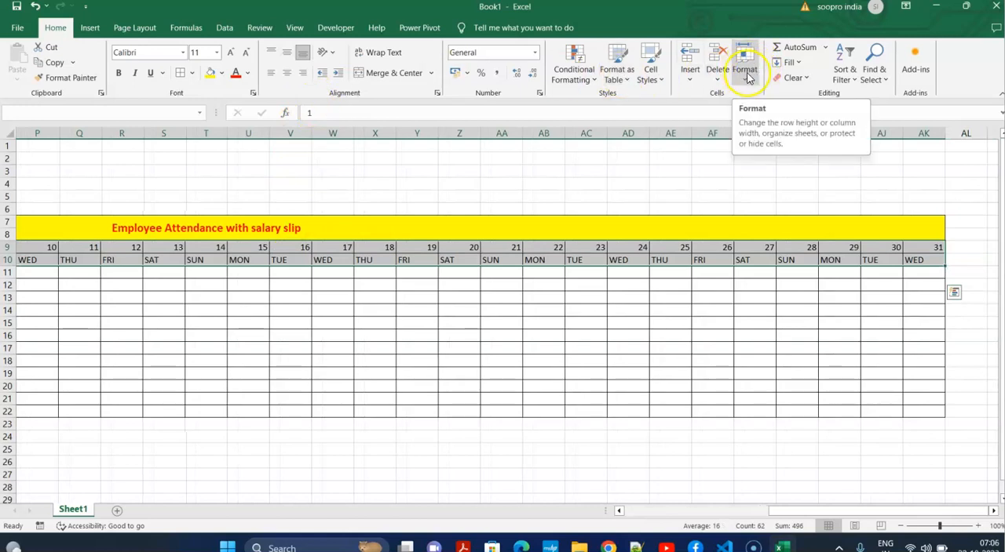
pyautogui.click(748, 74)
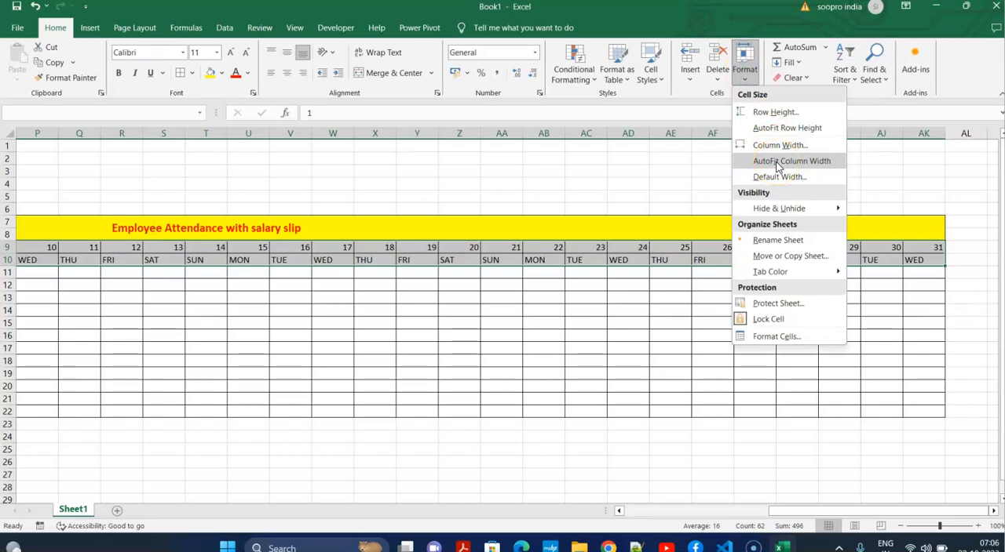
pyautogui.click(776, 161)
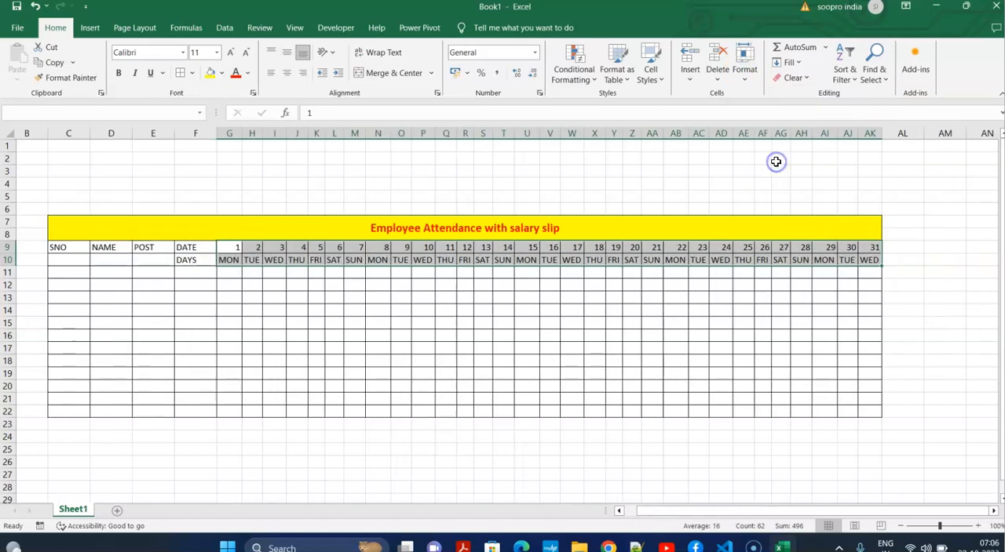
# Delete empty column A so the attendance table starts in column B.
pyautogui.click(698, 310)
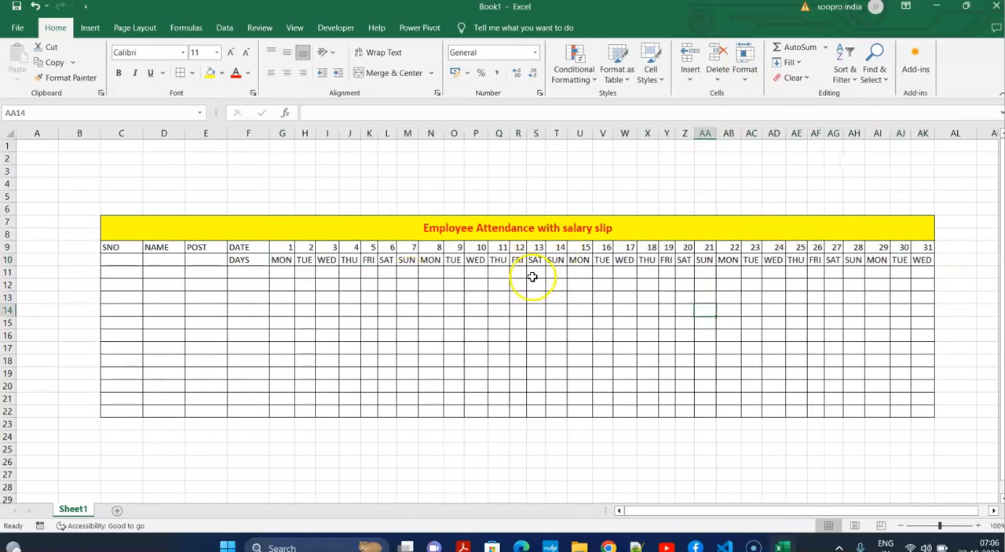
pyautogui.click(36, 131)
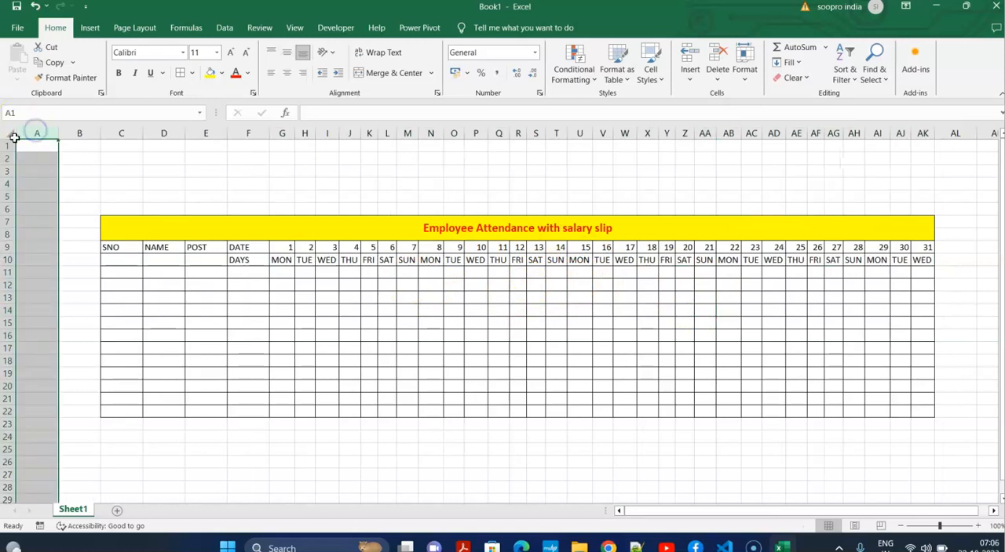
pyautogui.hotkey('ctrl', '-')
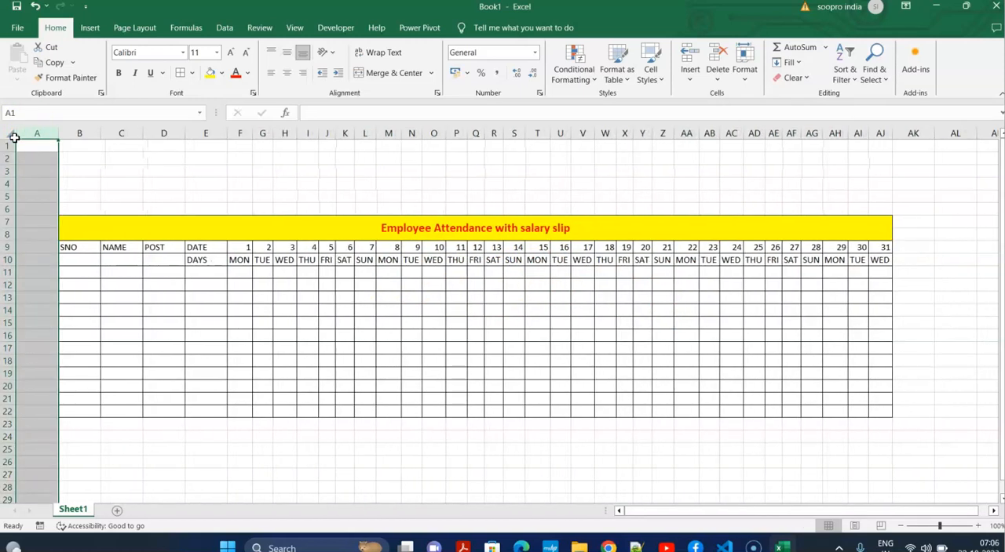
pyautogui.click(176, 348)
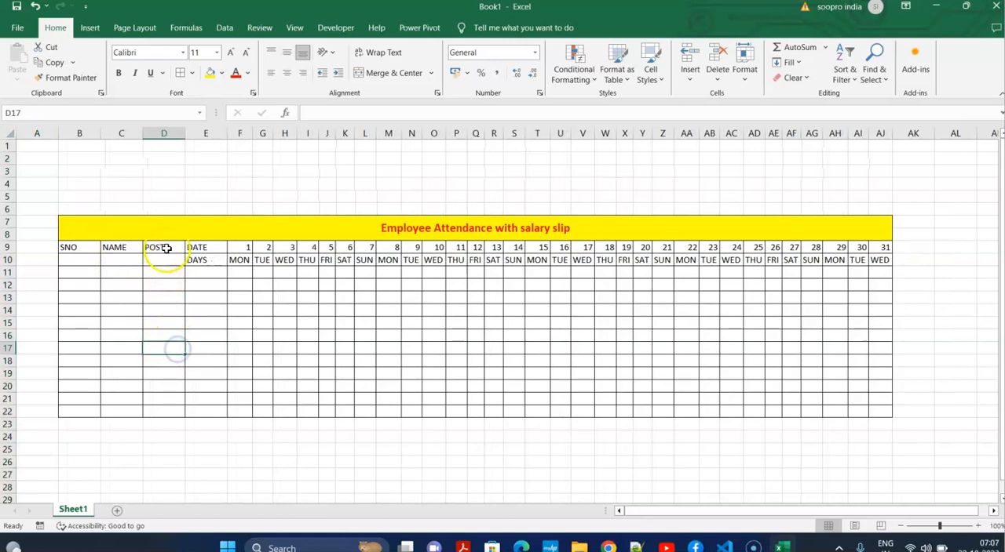
# Merge and center the POST, NAME and SNO headers each across rows 9 and 10, and middle-align them vertically.
pyautogui.moveTo(162, 247); pyautogui.dragTo(166, 260)
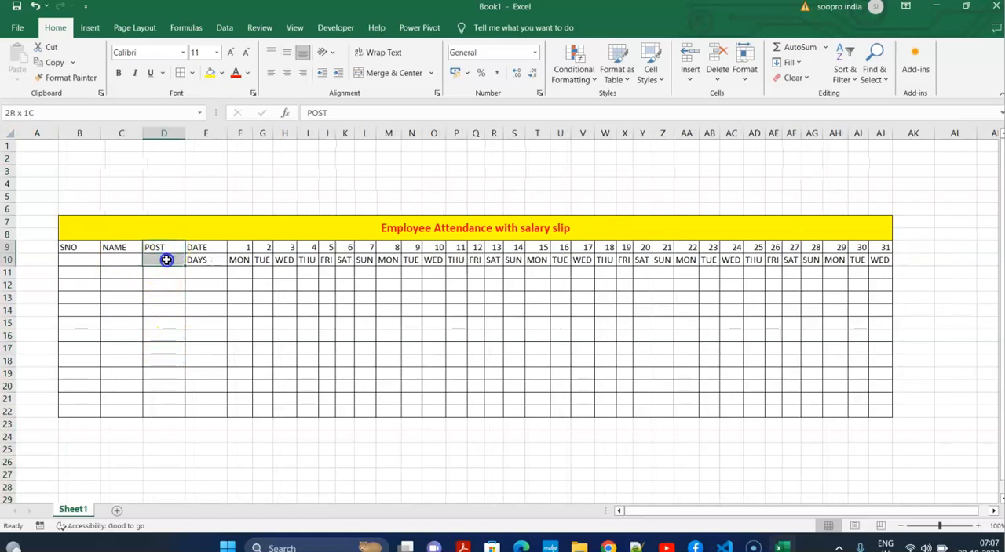
pyautogui.click(396, 73)
pyautogui.click(287, 52)
pyautogui.moveTo(117, 247)
pyautogui.mouseDown()
pyautogui.moveTo(126, 271)
pyautogui.moveTo(128, 259)
pyautogui.mouseUp()
pyautogui.click(388, 73)
pyautogui.click(286, 52)
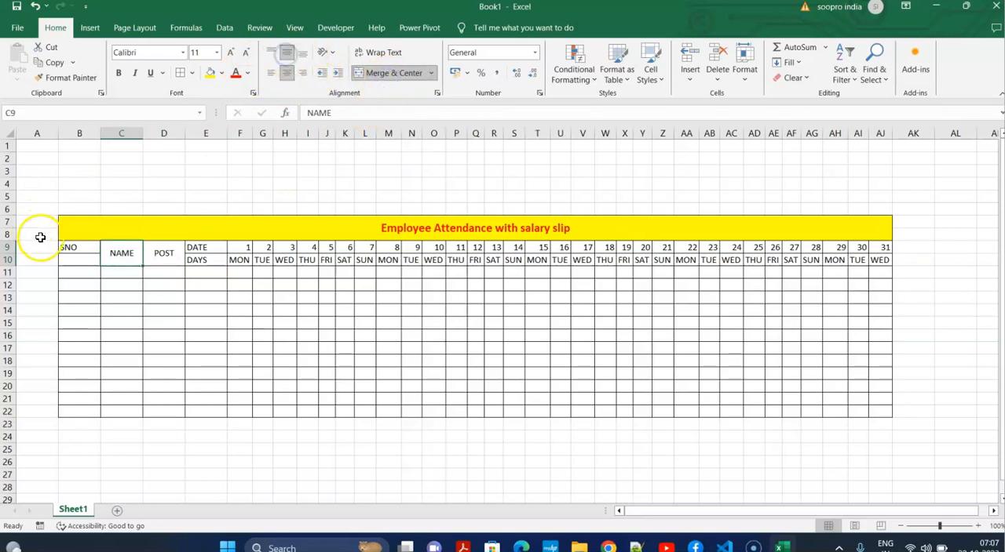
pyautogui.moveTo(90, 248); pyautogui.dragTo(90, 262)
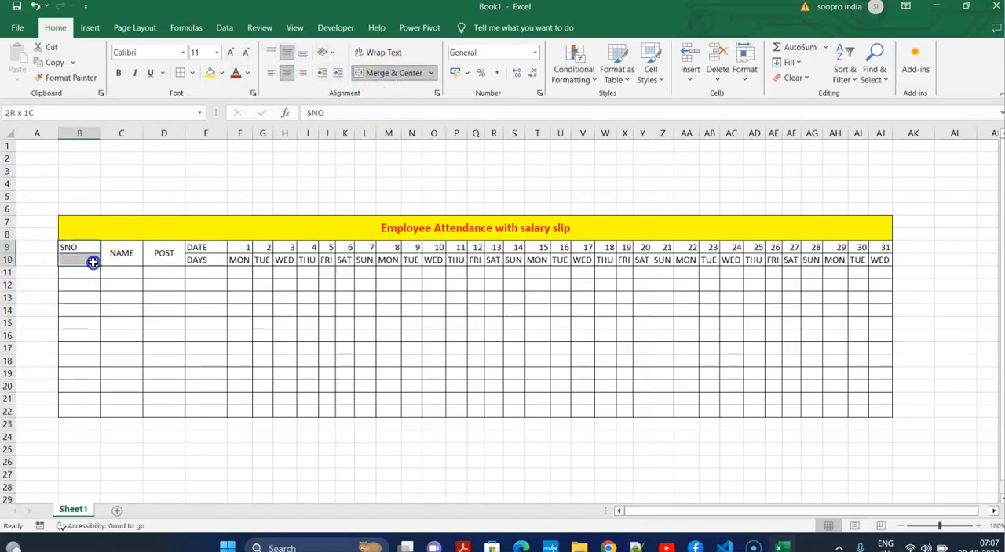
pyautogui.click(394, 73)
pyautogui.click(286, 52)
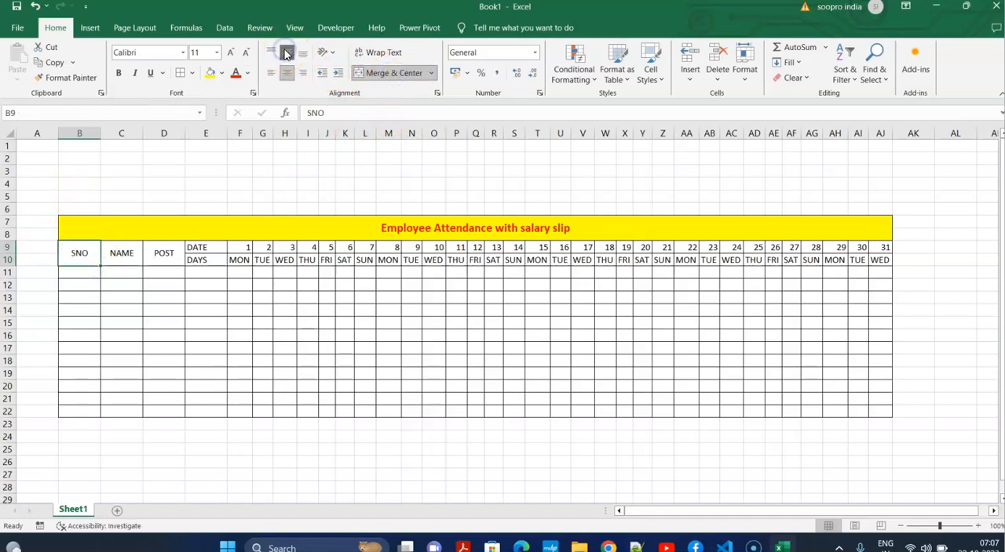
# Widen the NAME column and enter serial numbers 1 in B11 and 2 in B12.
pyautogui.click(256, 324)
pyautogui.moveTo(142, 133); pyautogui.dragTo(169, 145)
pyautogui.click(78, 274)
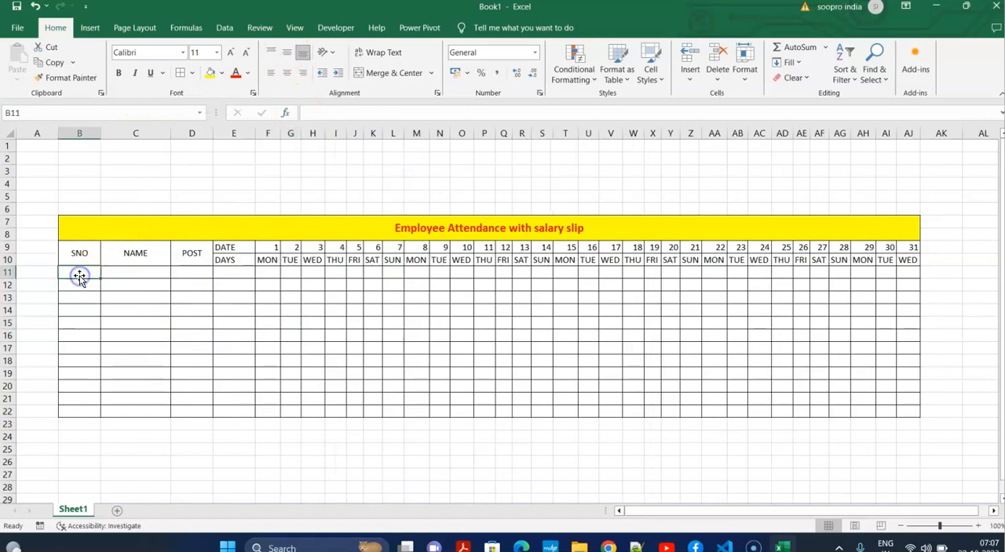
pyautogui.write('1')
pyautogui.press('Return')
pyautogui.write('2')
# Center the contents of B11:AJ22 and fill the serial number series down to 10 in B20.
pyautogui.moveTo(81, 272); pyautogui.dragTo(905, 415)
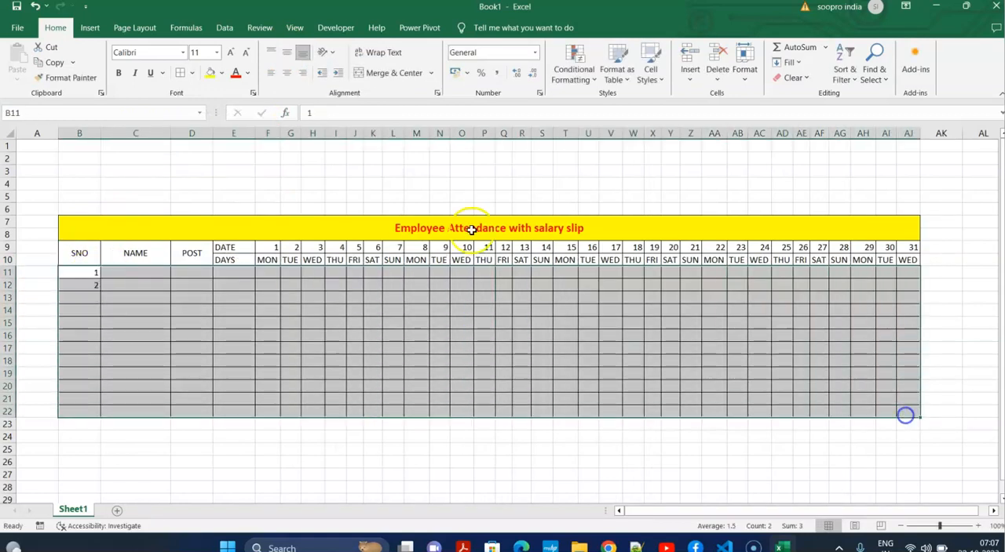
pyautogui.click(287, 56)
pyautogui.click(120, 319)
pyautogui.moveTo(79, 272); pyautogui.dragTo(110, 388)
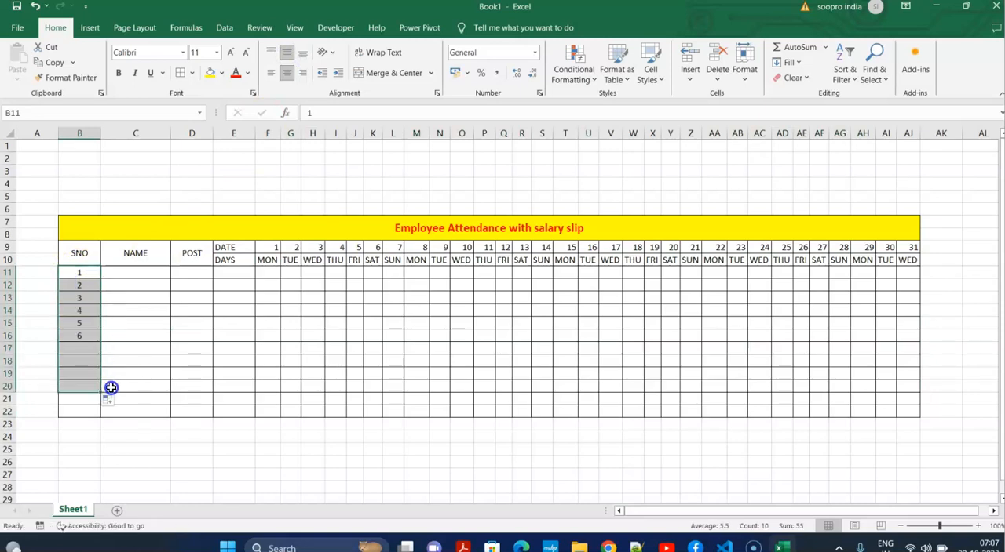
# Delete the two unused bordered rows, 21 and 22, below serial number 10.
pyautogui.click(161, 399)
pyautogui.click(9, 398)
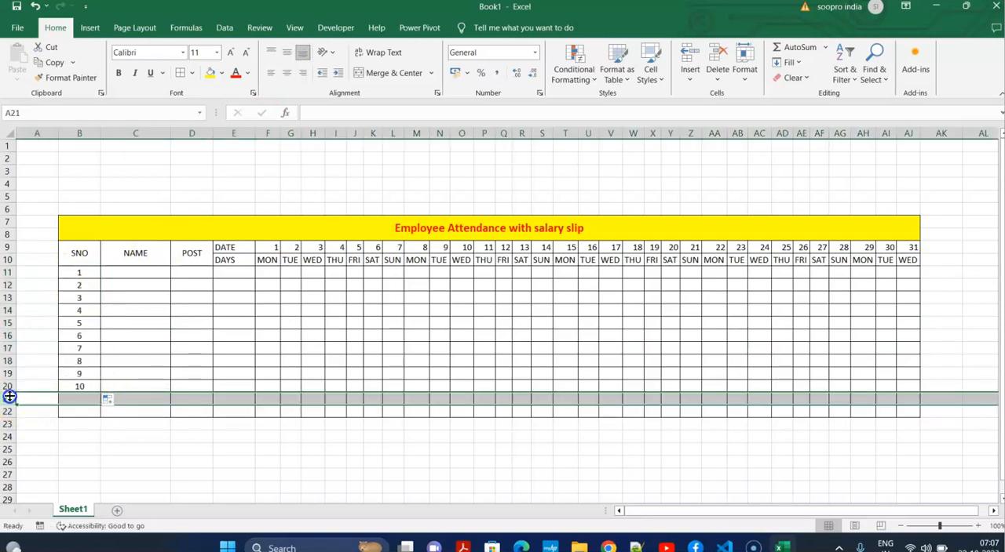
pyautogui.hotkey('ctrl', '-')
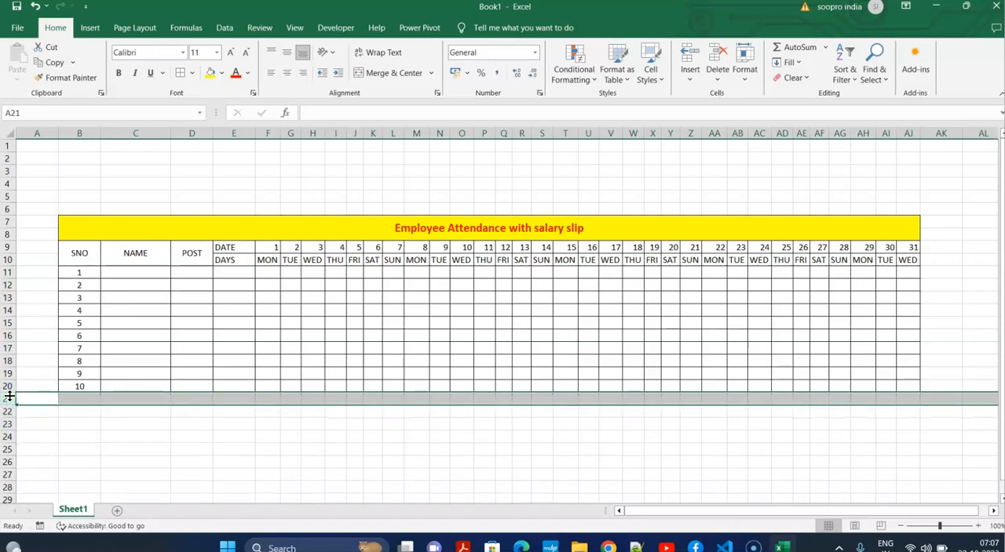
pyautogui.click(353, 362)
# Enter the first names of the first five employees in C11:C15.
pyautogui.click(154, 273)
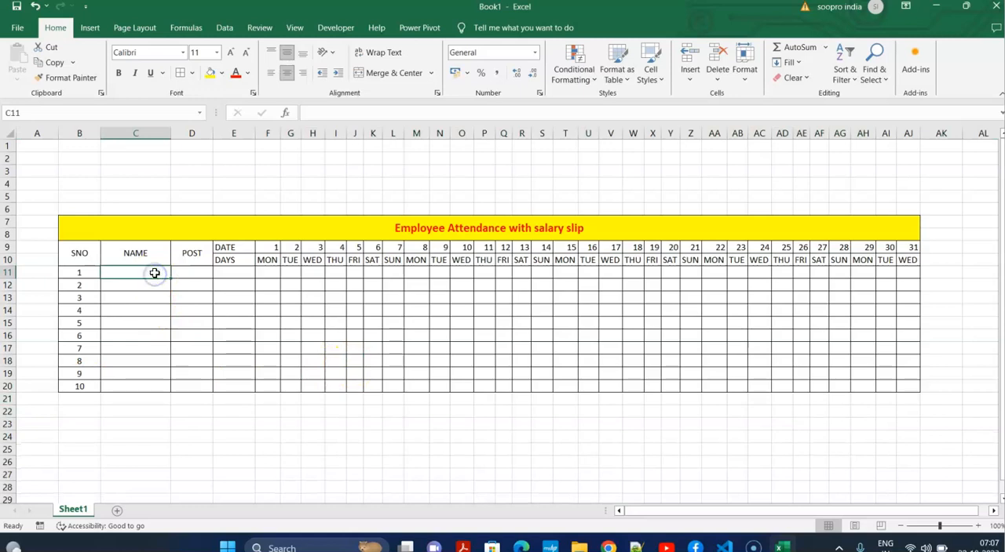
pyautogui.write('rIT')
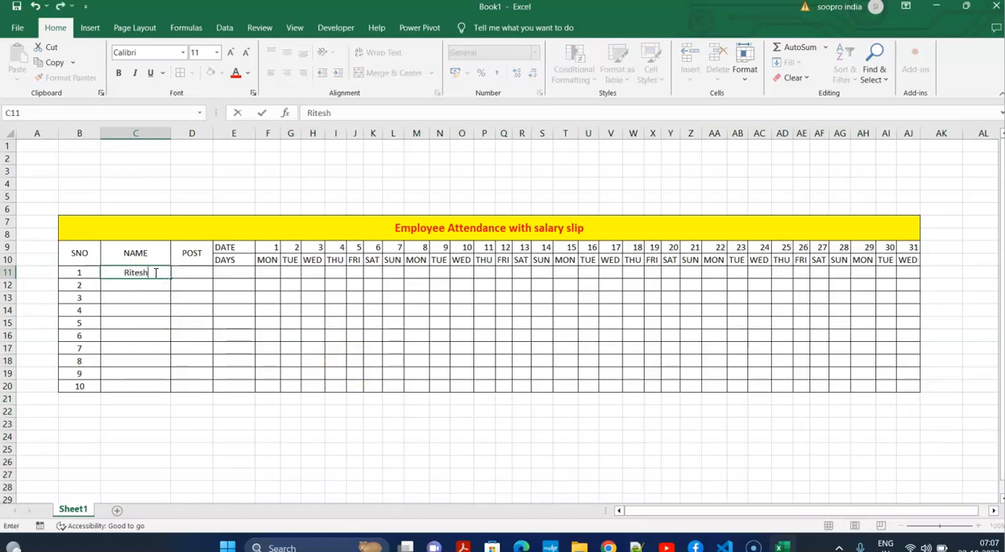
pyautogui.press('Tab')
pyautogui.press('Left')
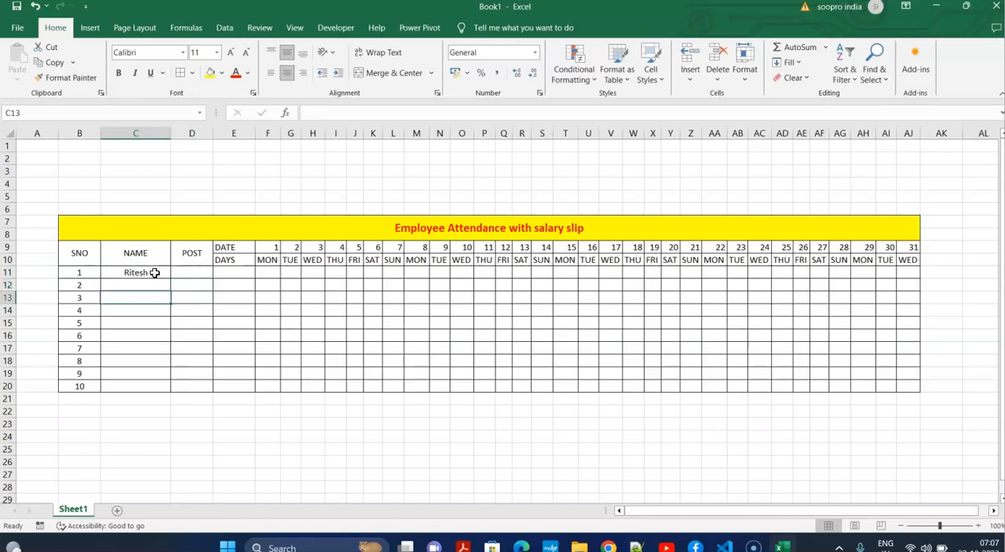
pyautogui.write('Gopi')
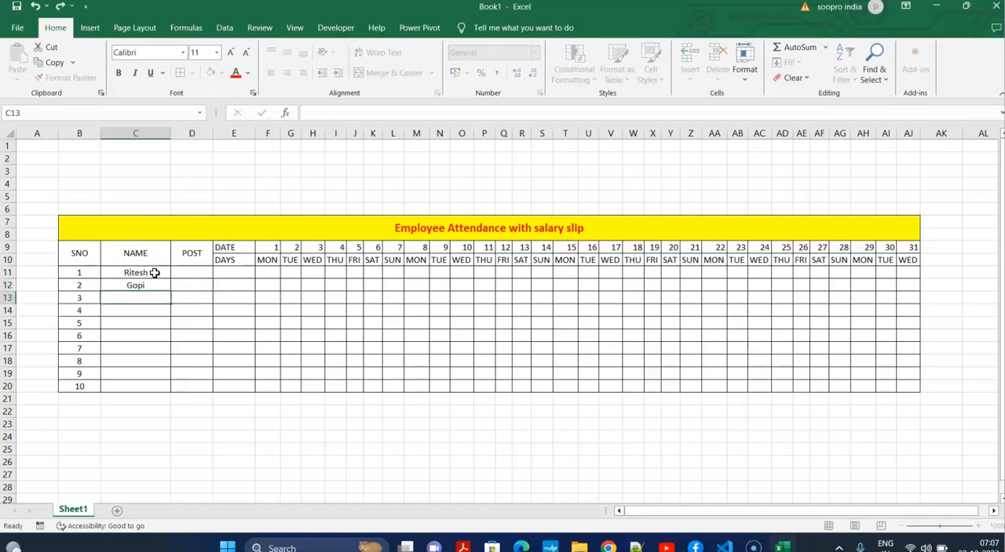
pyautogui.press('Return')
pyautogui.write('Pankaj')
pyautogui.press('Return')
pyautogui.write('Suresh')
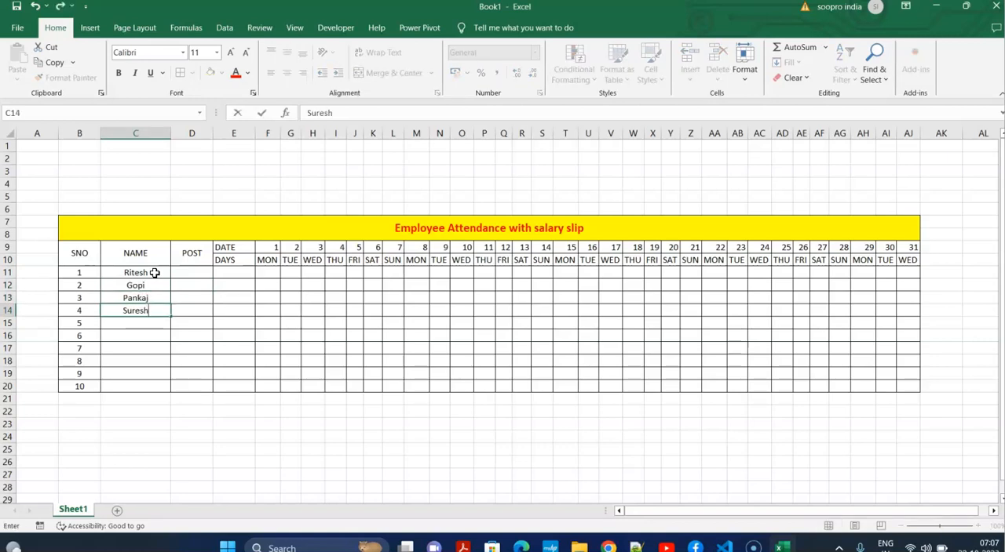
pyautogui.press('Return')
pyautogui.write('Mahesh')
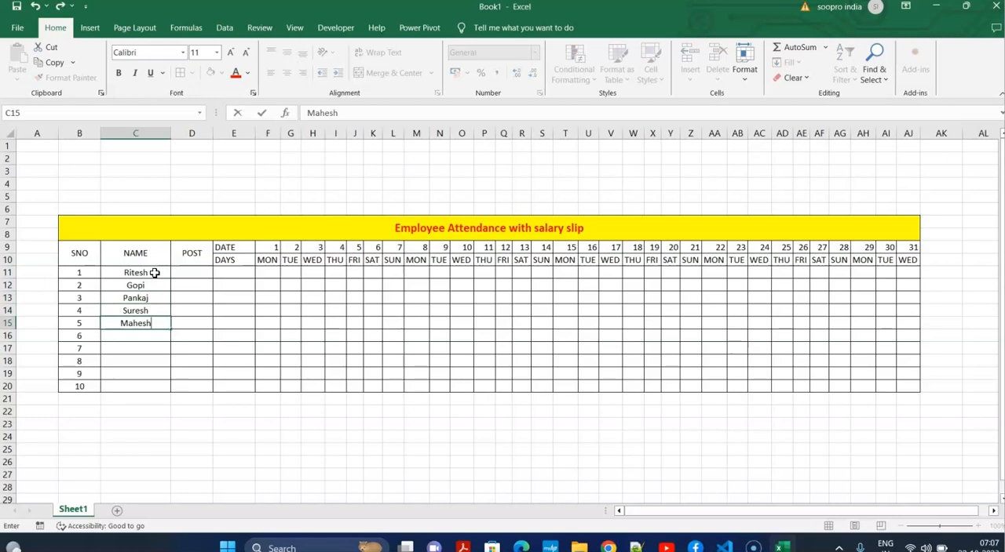
pyautogui.press('Return')
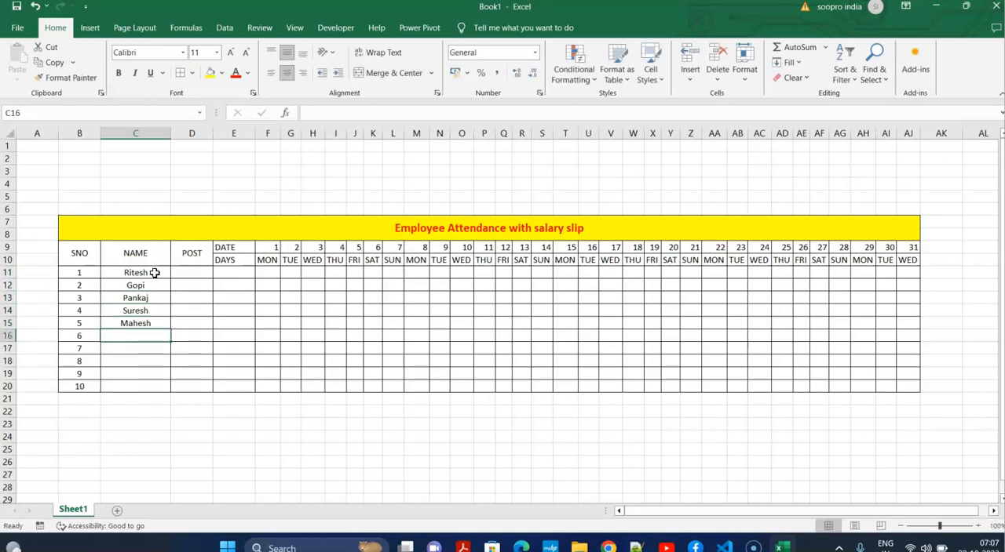
# Enter the first names of the remaining five employees in C16:C20.
pyautogui.write('Rina')
pyautogui.press('Return')
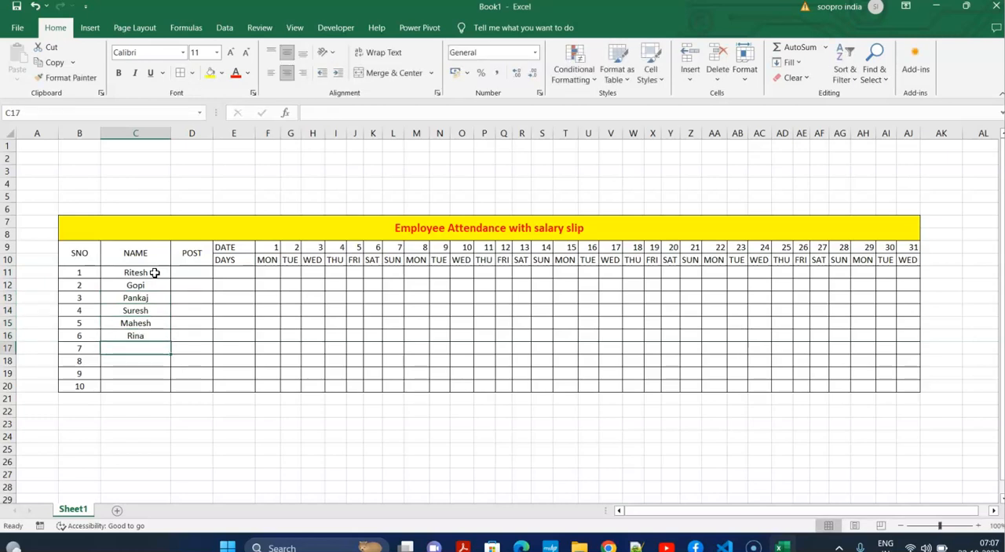
pyautogui.write('Gopi')
pyautogui.press('Return')
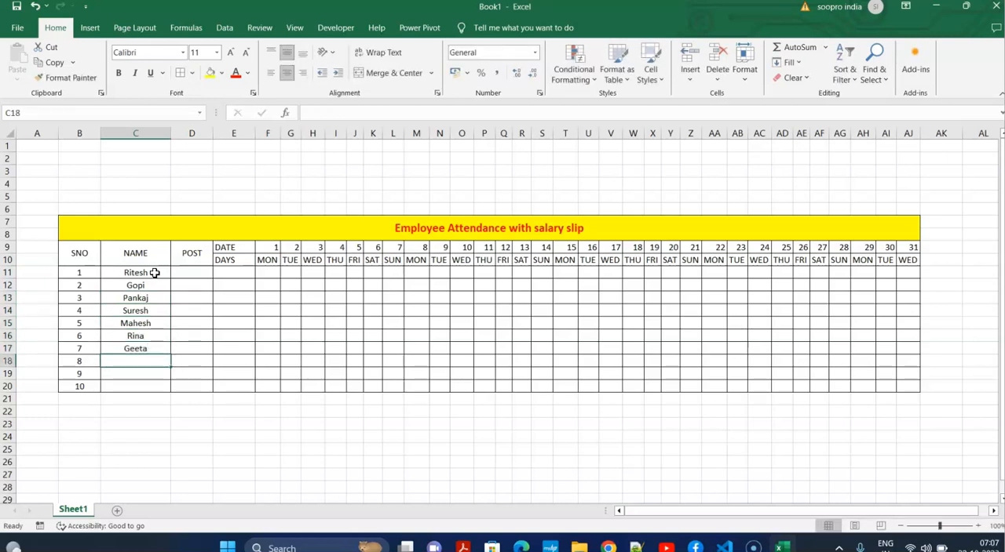
pyautogui.write('Tina')
pyautogui.press('Return')
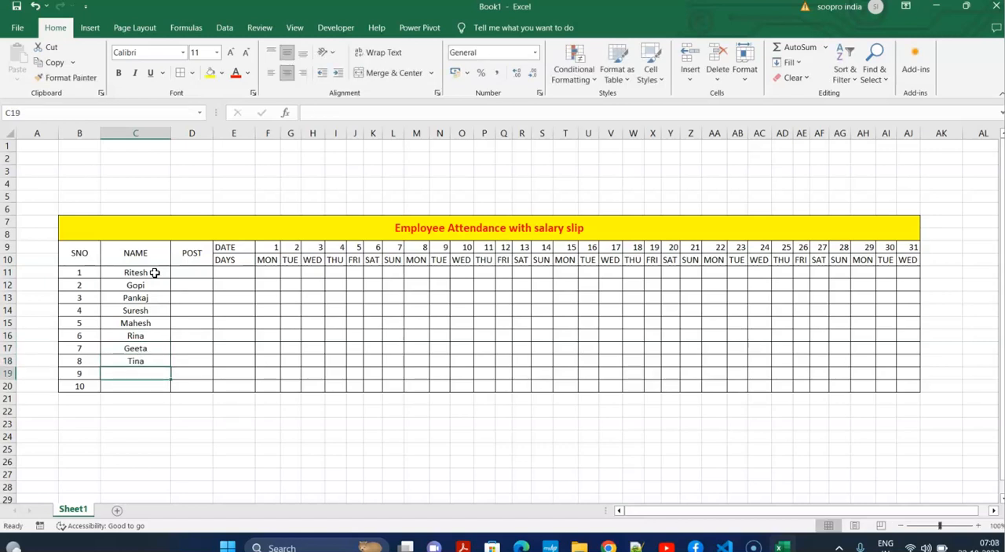
pyautogui.write('Raju')
pyautogui.press('Return')
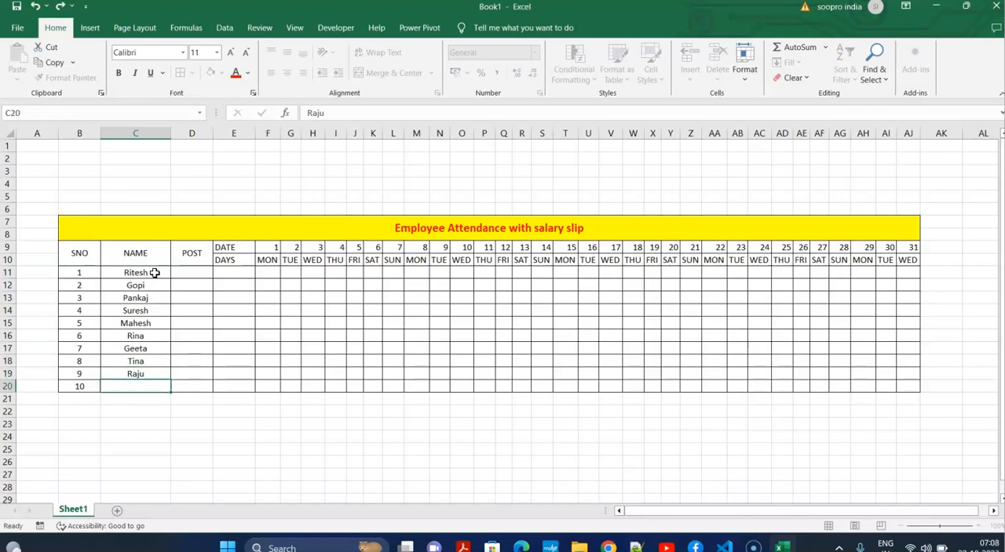
pyautogui.write('Ramesh')
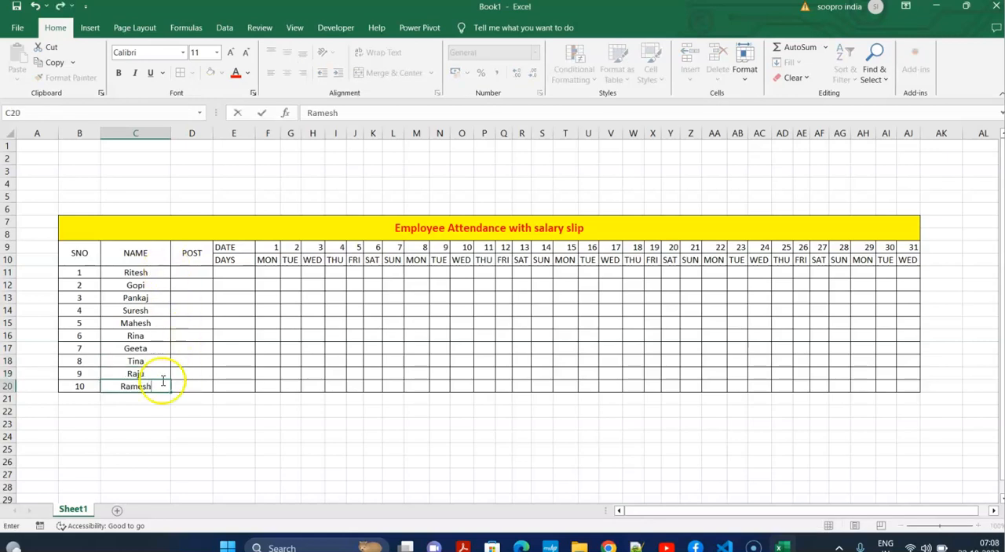
# Enter the posts clerk, steno and peon in D11, D12 and D13.
pyautogui.click(192, 272)
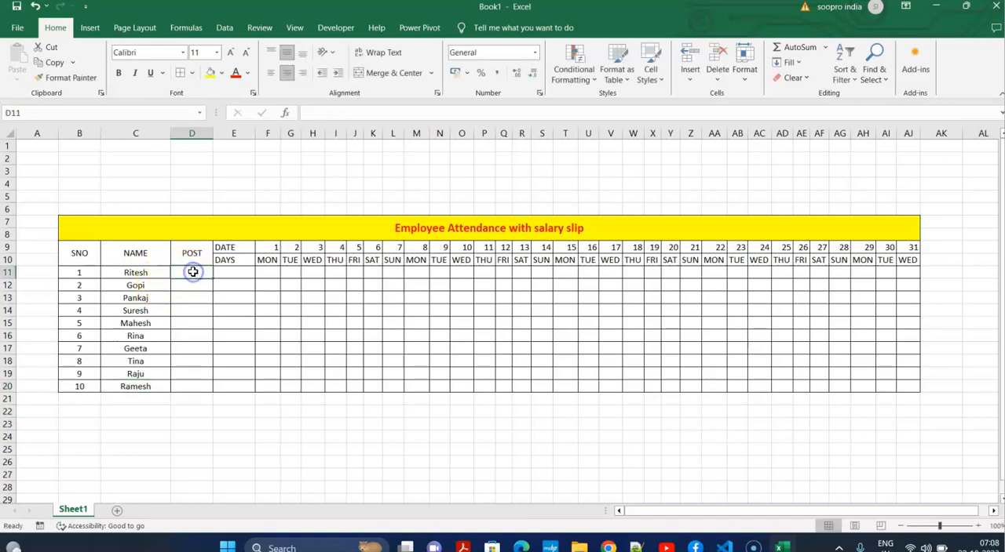
pyautogui.write('clerk')
pyautogui.press('Return')
pyautogui.write('steno')
pyautogui.press('Return')
pyautogui.write('pOST')
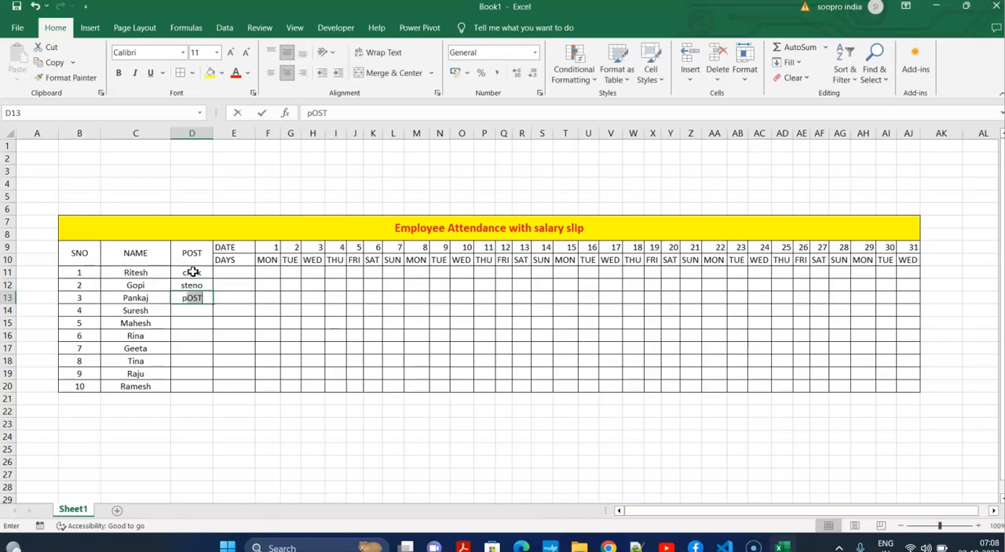
pyautogui.write('n')
pyautogui.press('Return')
# Repeat the clerk, steno, peon pattern down the POST column to D19 and enter clerk in D20.
pyautogui.click(194, 272)
pyautogui.moveTo(193, 272); pyautogui.dragTo(197, 306)
pyautogui.moveTo(196, 272); pyautogui.dragTo(218, 386)
pyautogui.click(334, 351)
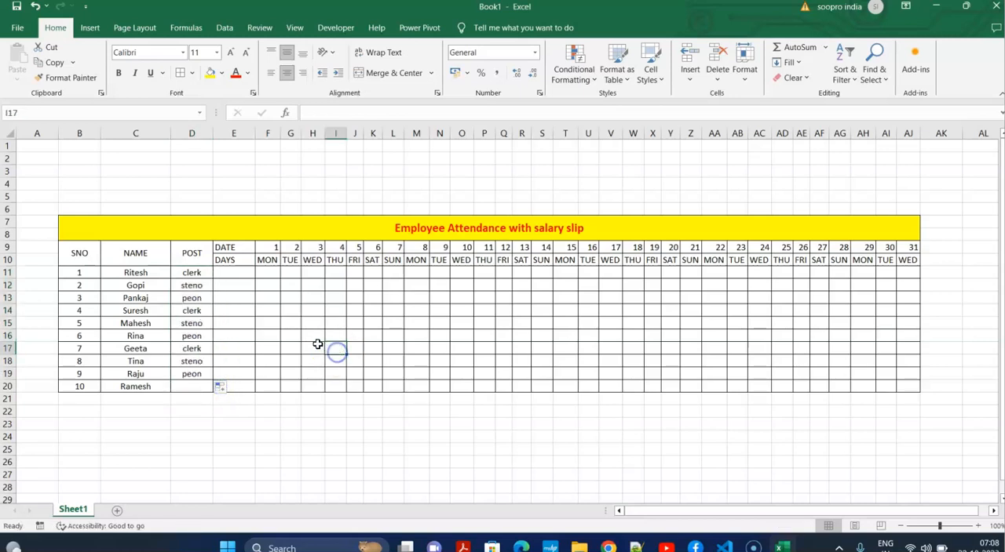
pyautogui.click(206, 386)
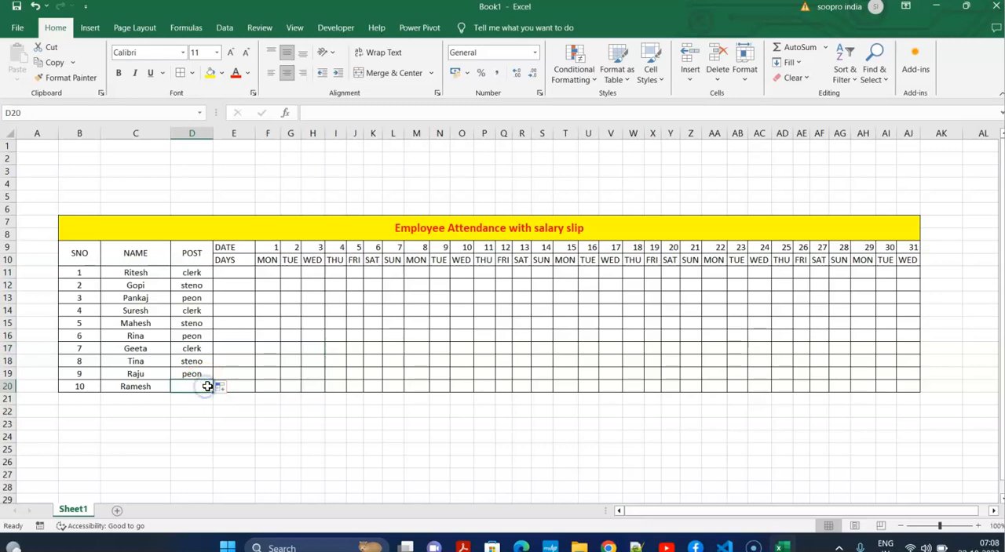
pyautogui.write('clerk')
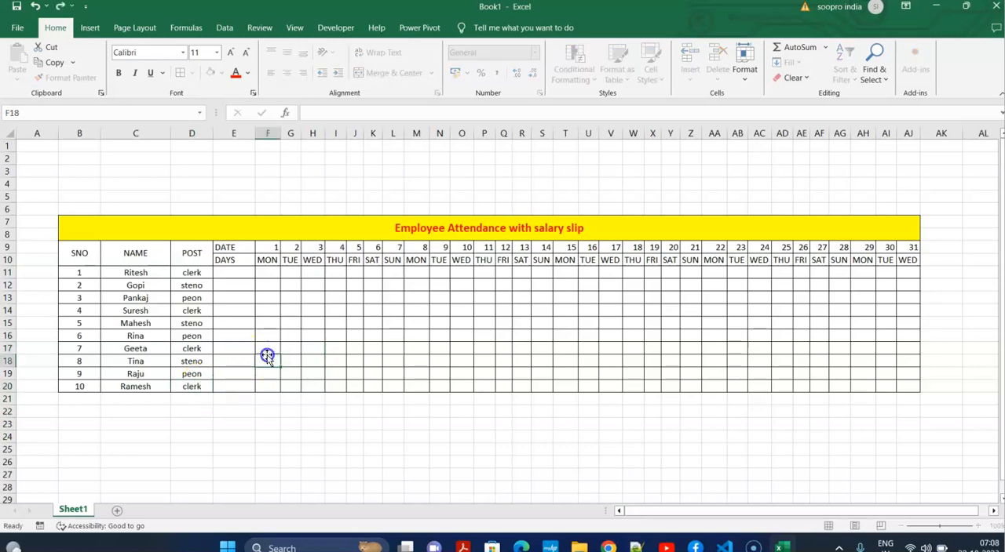
pyautogui.click(266, 360)
# Merge the empty cells E11:E20 into one and center the date and weekday headers in E9:AJ10.
pyautogui.moveTo(240, 278); pyautogui.dragTo(241, 383)
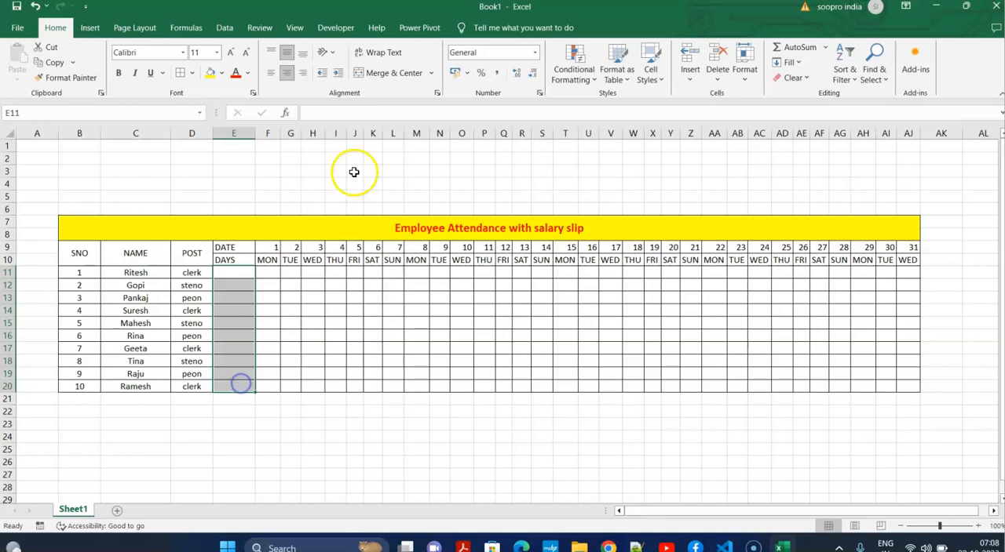
pyautogui.click(393, 73)
pyautogui.moveTo(248, 248); pyautogui.dragTo(908, 259)
pyautogui.click(289, 72)
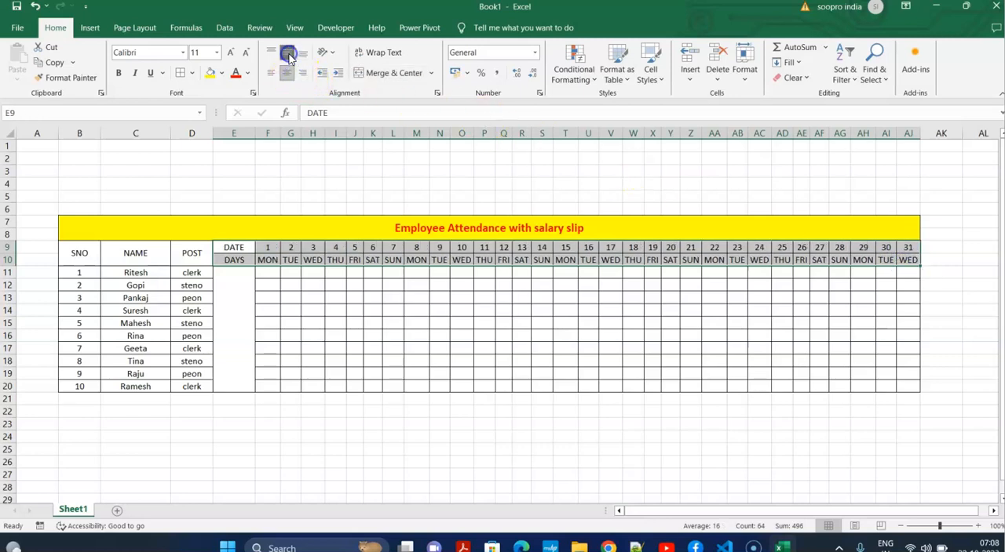
pyautogui.click(416, 285)
# Make the header rows B9:AJ10 bold and increase the title's font size to 16.
pyautogui.moveTo(72, 253); pyautogui.dragTo(908, 259)
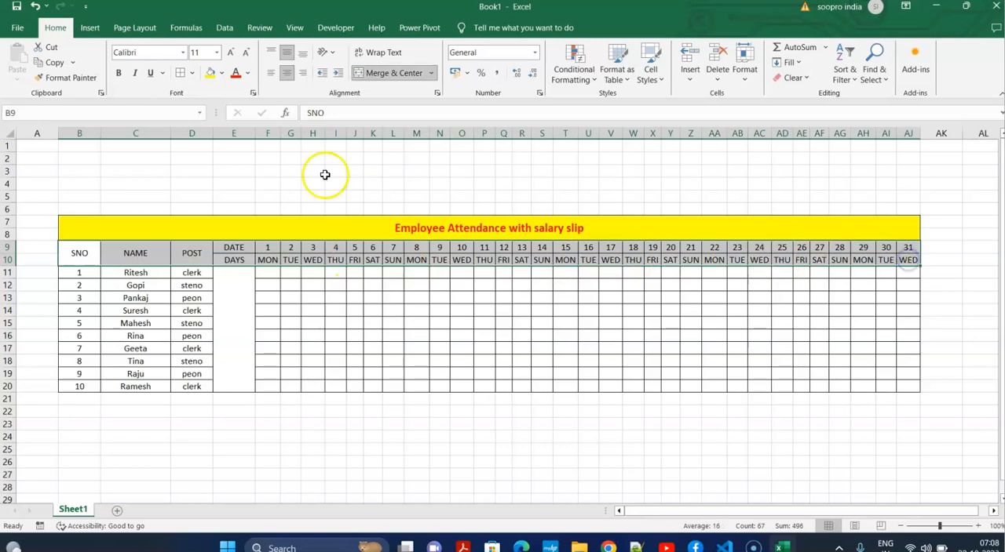
pyautogui.click(119, 73)
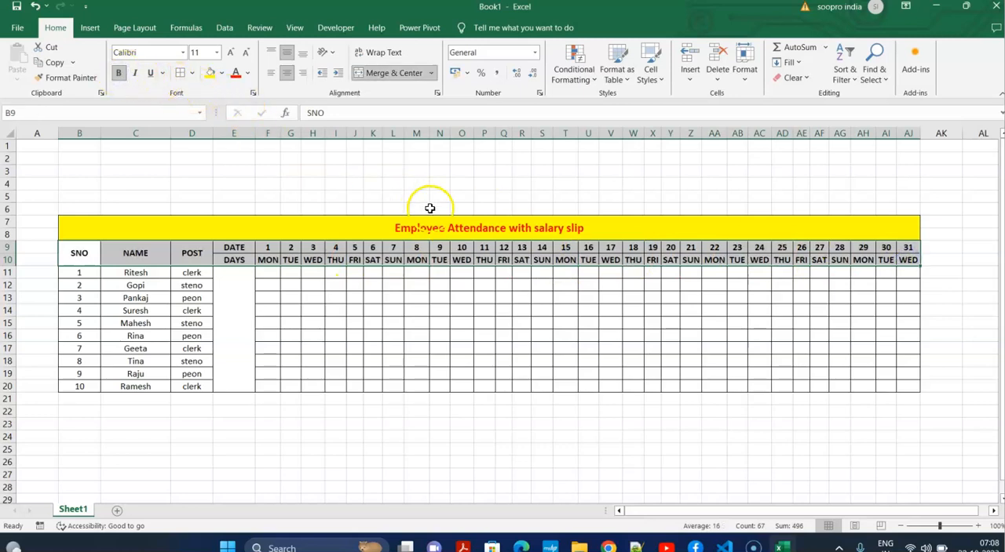
pyautogui.click(454, 227)
pyautogui.click(230, 53)
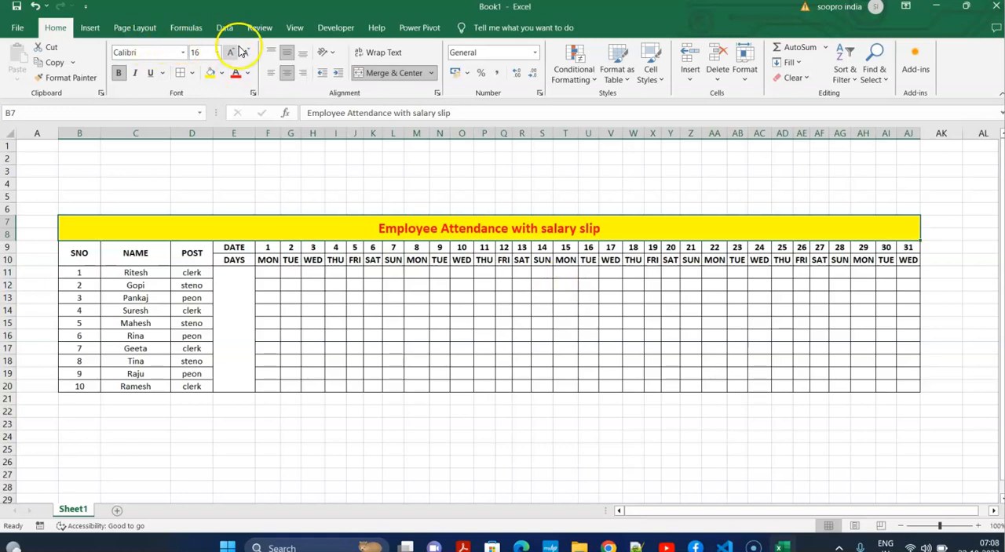
# Increase the title's font size by one more increment.
pyautogui.click(233, 53)
pyautogui.click(520, 345)
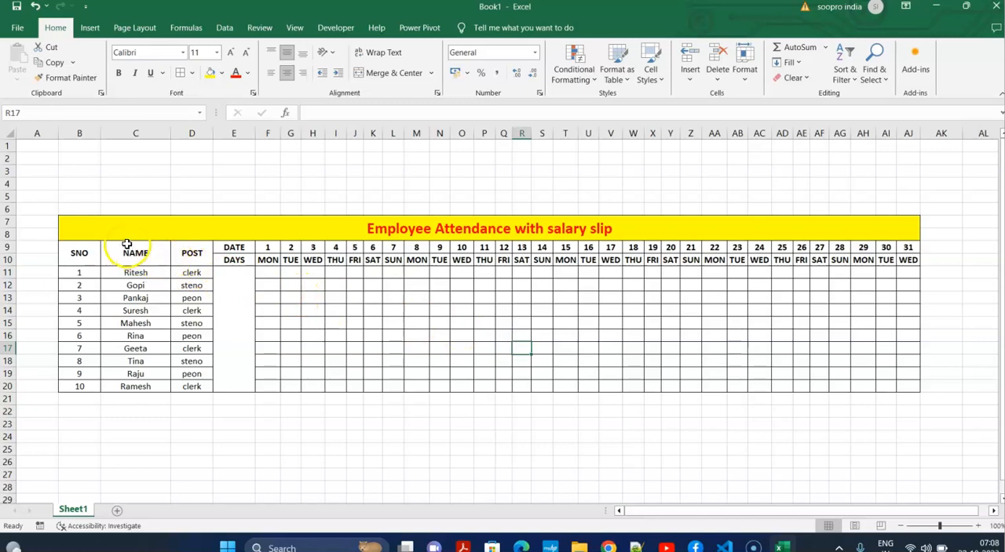
# Enter the day 1 attendance marks P, A, P, P, P, P, A, P, P, A in F11:F20.
pyautogui.click(275, 272)
pyautogui.write('p')
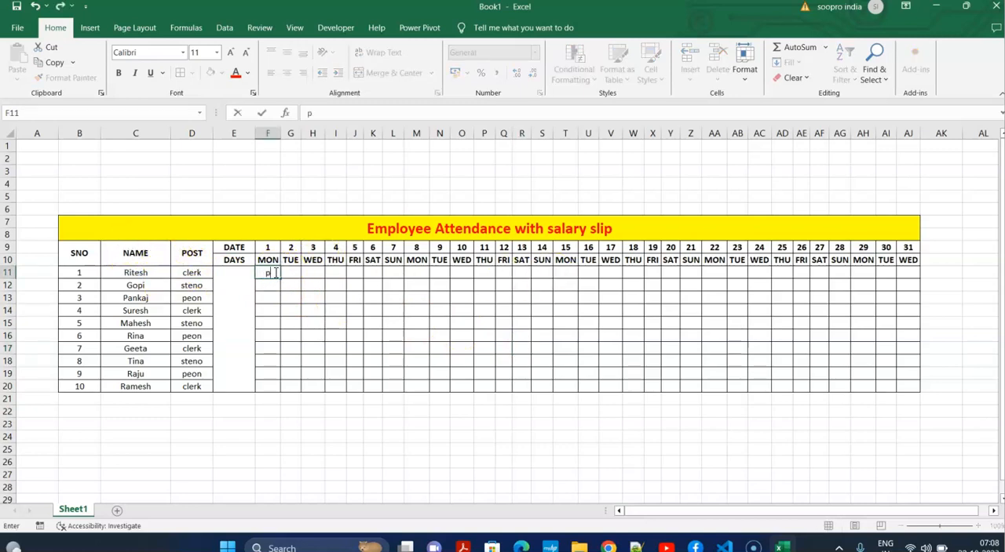
pyautogui.press('Return')
pyautogui.write('A')
pyautogui.press('Return')
pyautogui.write('P')
pyautogui.press('Return')
pyautogui.write('P')
pyautogui.press('Return')
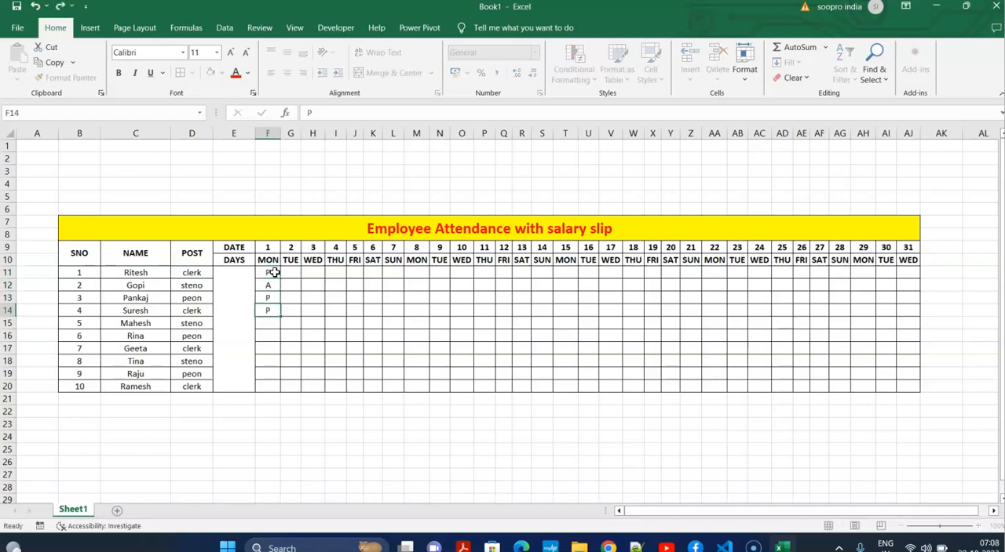
pyautogui.write('P')
pyautogui.press('Return')
pyautogui.write('PA')
pyautogui.press('Return')
pyautogui.press('Return')
pyautogui.write('P')
# Fill the day 2 attendance with A in G11 and P in G12:G20.
pyautogui.press('Return')
pyautogui.write('A')
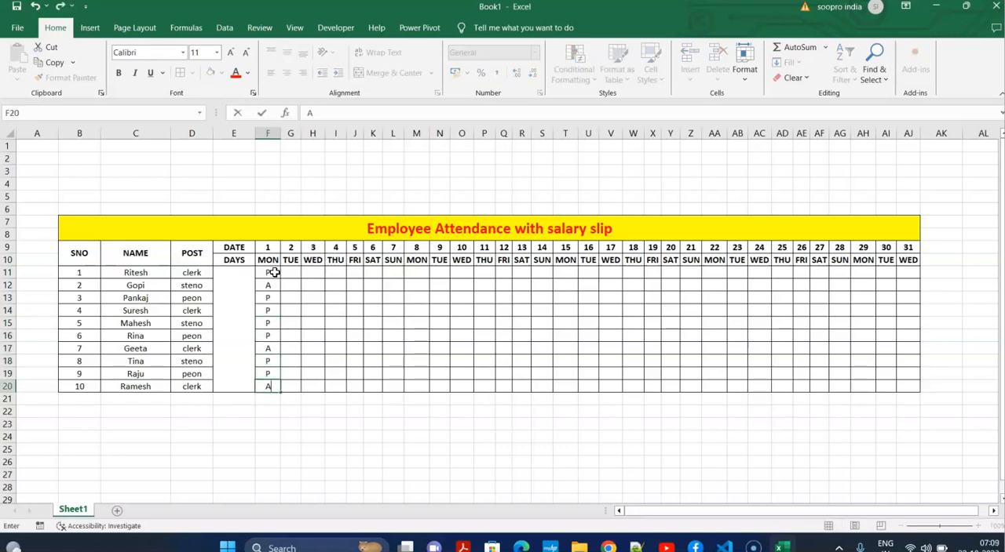
pyautogui.click(295, 273)
pyautogui.write('P')
pyautogui.press('Return')
pyautogui.write('P')
pyautogui.press('Return')
pyautogui.write('P')
pyautogui.press('Return')
pyautogui.write('P')
pyautogui.press('Return')
pyautogui.write('P')
pyautogui.press('Return')
pyautogui.write('P')
pyautogui.press('Return')
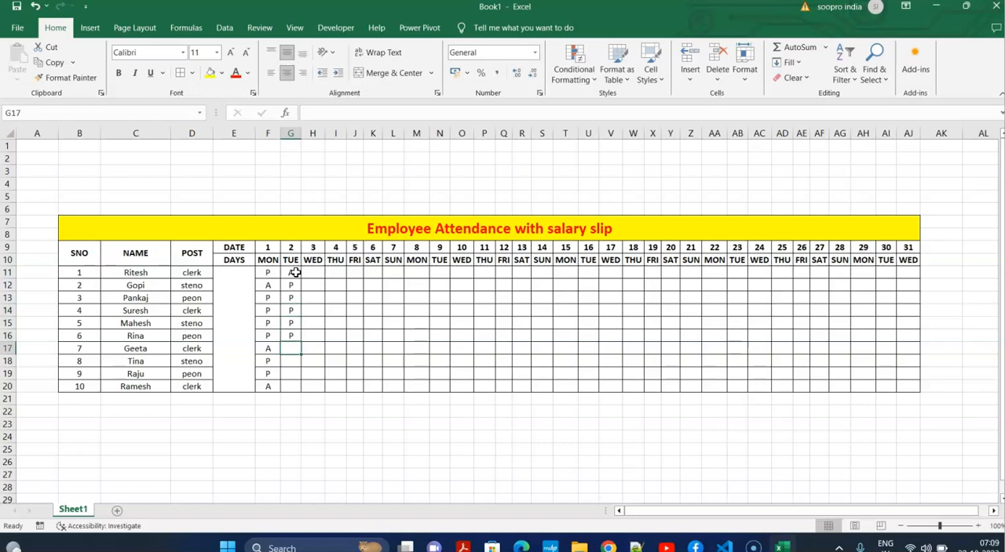
pyautogui.write('P')
pyautogui.press('Return')
pyautogui.write('P')
# Fill the day 3 attendance with P in H11:H18 and A in H19:H20.
pyautogui.press('Tab')
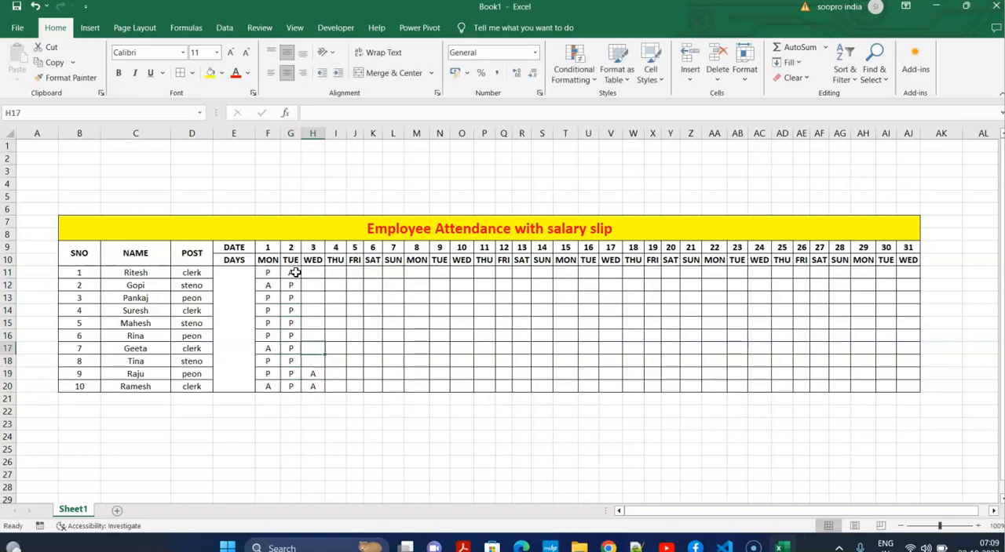
pyautogui.write('P')
pyautogui.hotkey('shift', 'Return')
pyautogui.write('P')
pyautogui.hotkey('shift', 'Return')
pyautogui.write('P')
pyautogui.hotkey('shift', 'Return')
pyautogui.write('P')
pyautogui.hotkey('shift', 'Return')
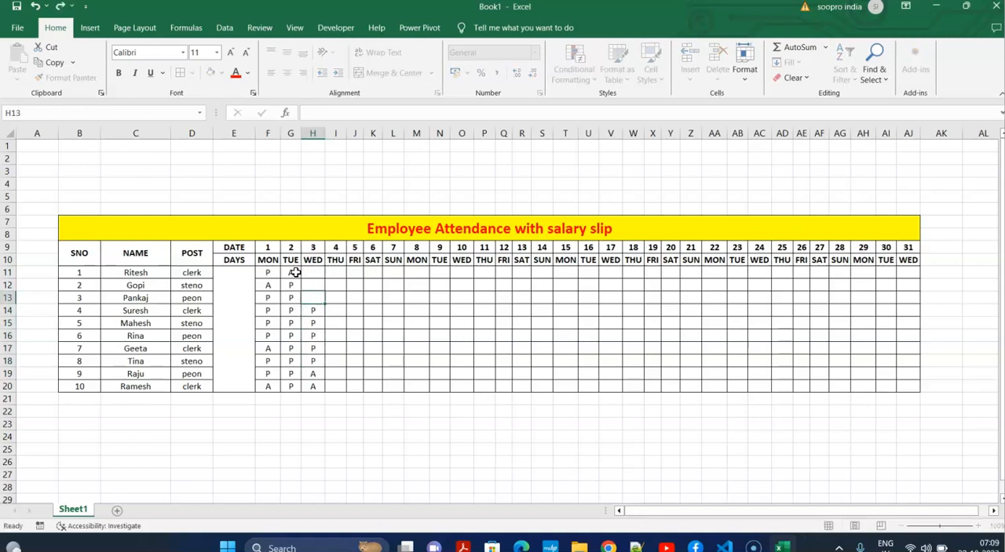
pyautogui.hotkey('shift', 'Return')
pyautogui.write('P')
pyautogui.hotkey('shift', 'Return')
pyautogui.write('P')
pyautogui.press('Return')
# Enter the day 4 attendance marks L, L, P, A, A, P, P, P, A, P in I11:I20.
pyautogui.press('Up')
pyautogui.press('Right')
pyautogui.write('L')
pyautogui.press('Return')
pyautogui.write('L')
pyautogui.press('Return')
pyautogui.write('P')
pyautogui.press('Return')
pyautogui.write('AA')
pyautogui.press('Return')
pyautogui.write('P')
pyautogui.press('Return')
pyautogui.write('P')
pyautogui.press('Return')
pyautogui.write('P')
pyautogui.press('Return')
pyautogui.write('A')
pyautogui.press('Return')
pyautogui.write('P')
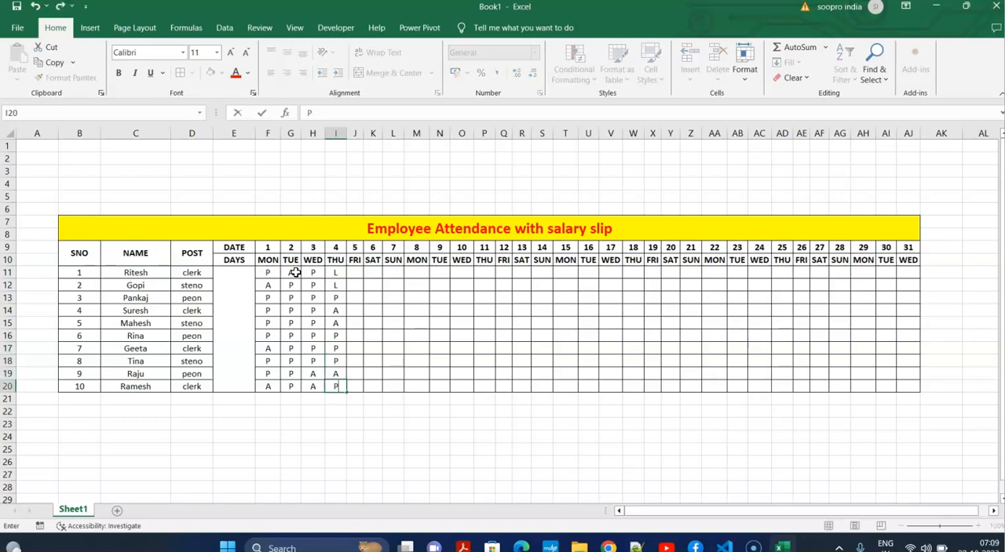
# Mark all ten employees P for day 5 in J11:J20.
pyautogui.press('Up')
pyautogui.press('Right')
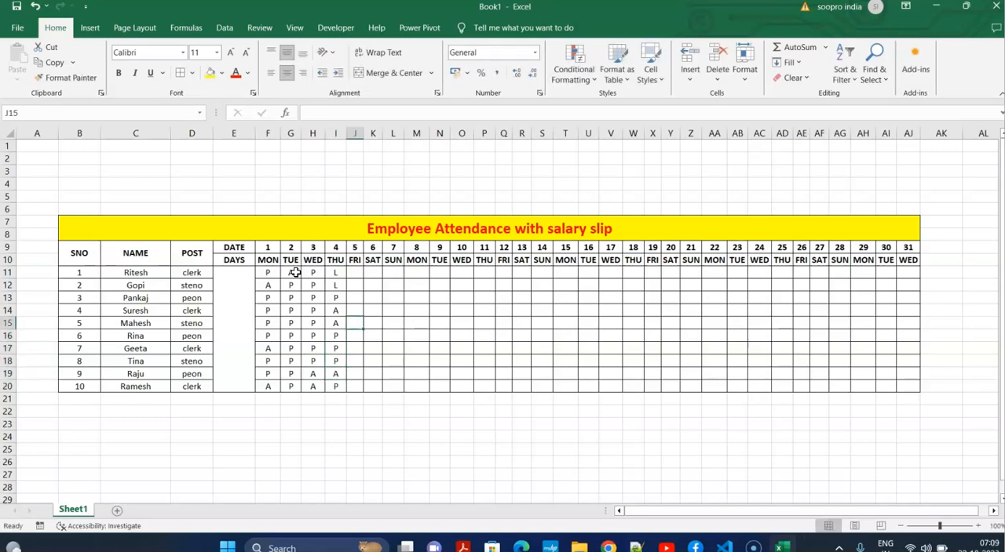
pyautogui.write('PP')
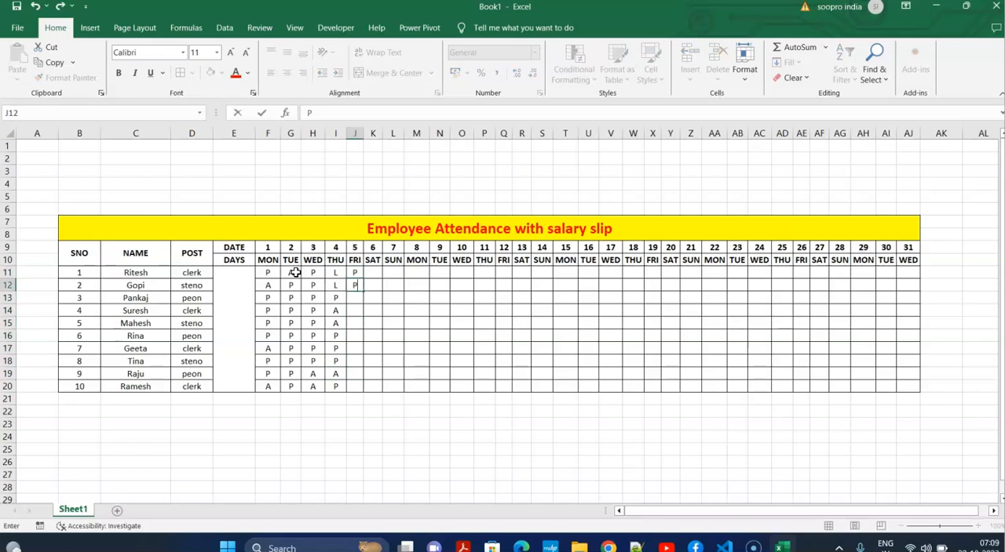
pyautogui.press('Return')
pyautogui.write('P')
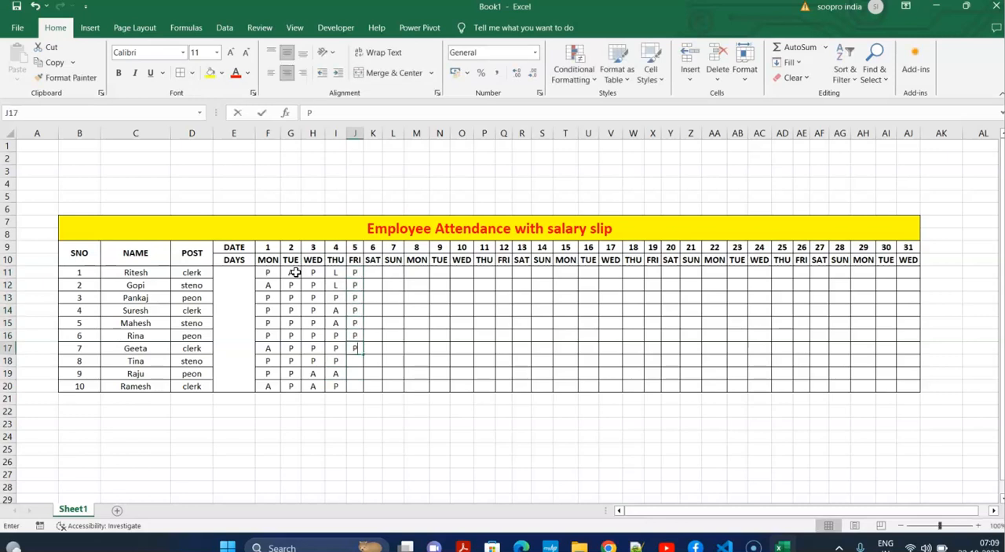
pyautogui.write('P')
pyautogui.click(378, 309)
# Copy the attendance of days 2 to 4 in G11:I20 to days 8 to 10, starting at M11.
pyautogui.moveTo(291, 271); pyautogui.dragTo(336, 385)
pyautogui.hotkey('ctrl', 'c')
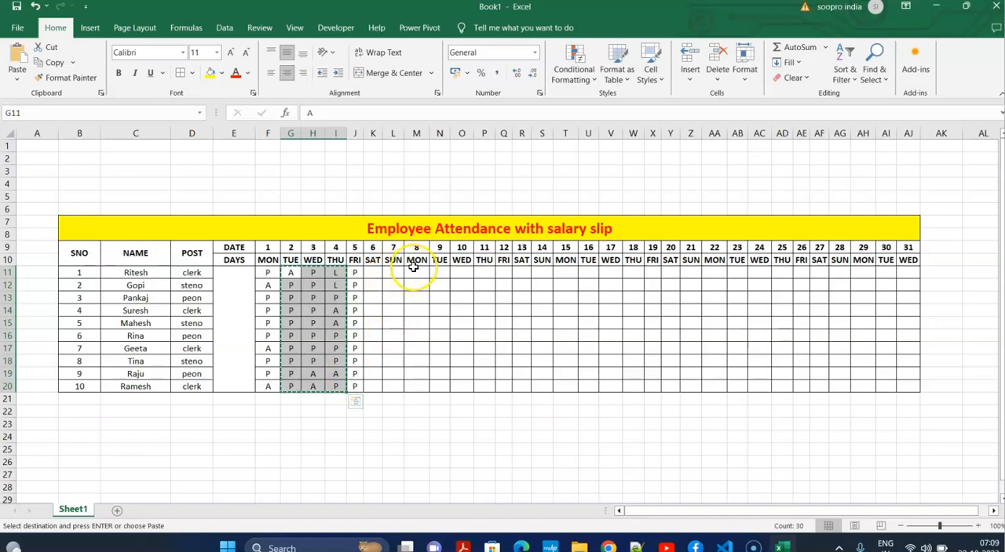
pyautogui.click(416, 271)
pyautogui.hotkey('ctrl', 'v')
pyautogui.click(404, 298)
# Fill the day 6 attendance with A in K11 and P in K12:K20, and dismiss the OneDrive backup notification.
pyautogui.click(379, 270)
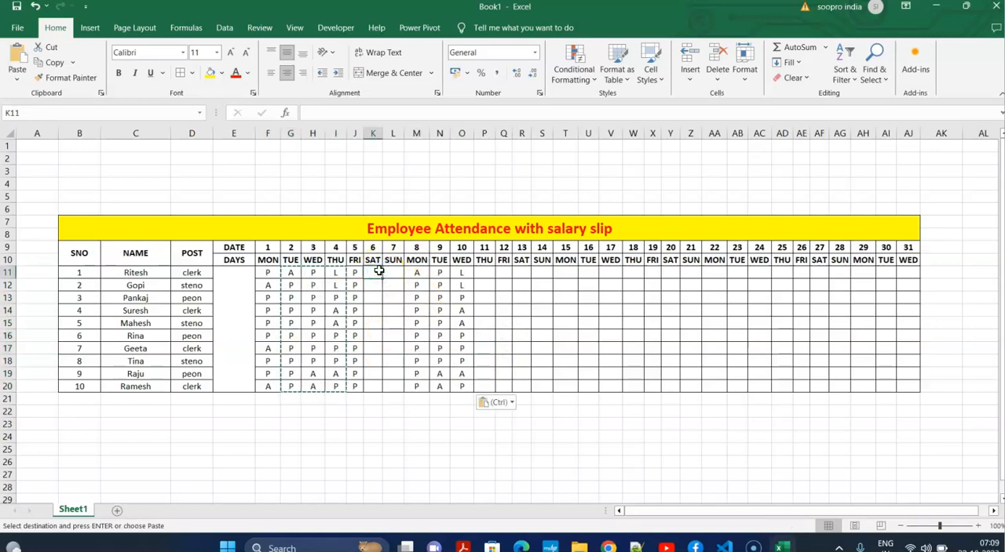
pyautogui.write('A')
pyautogui.press('Return')
pyautogui.write('PP')
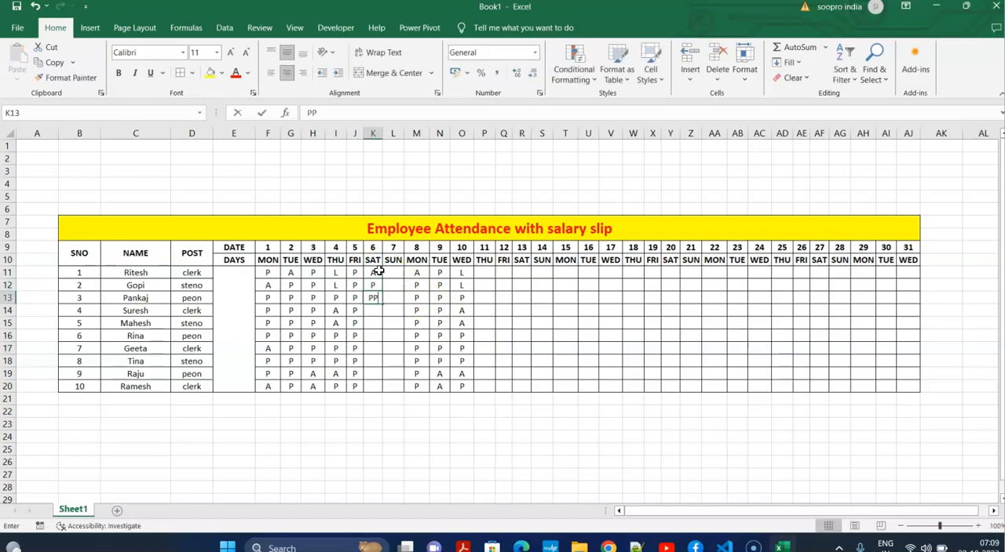
pyautogui.press('Return')
pyautogui.write('P')
pyautogui.press('Return')
pyautogui.write('P')
pyautogui.press('Return')
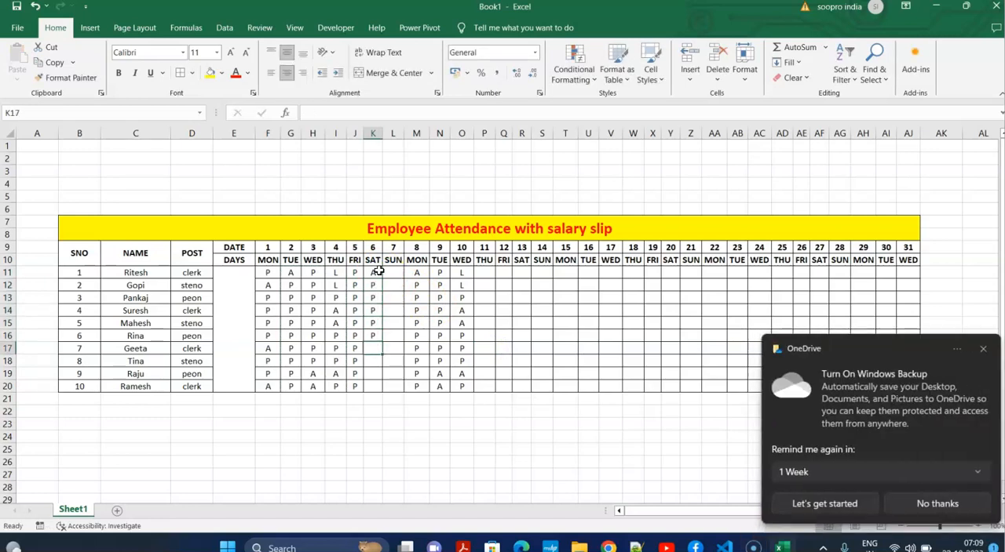
pyautogui.press('Return')
pyautogui.write('P')
pyautogui.press('Return')
pyautogui.write('P')
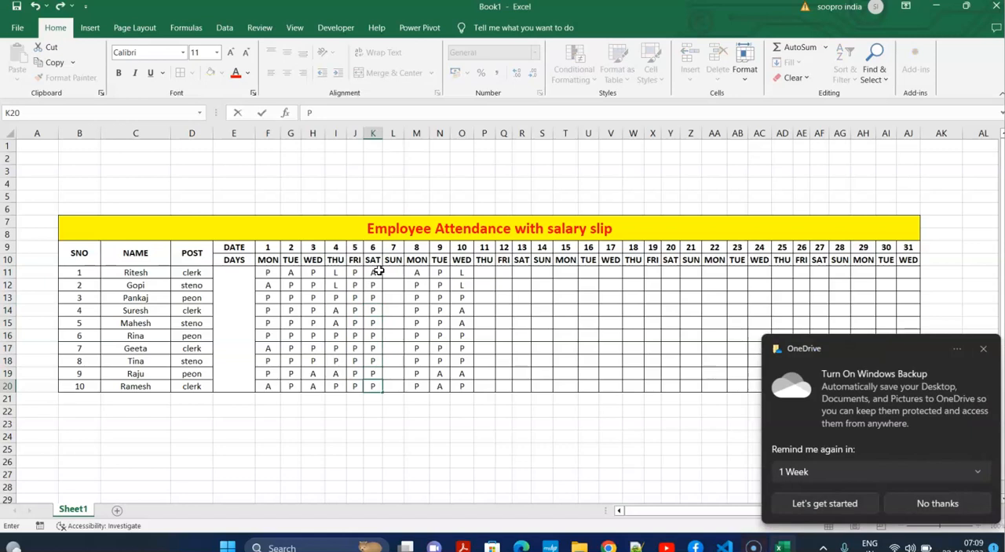
pyautogui.click(982, 351)
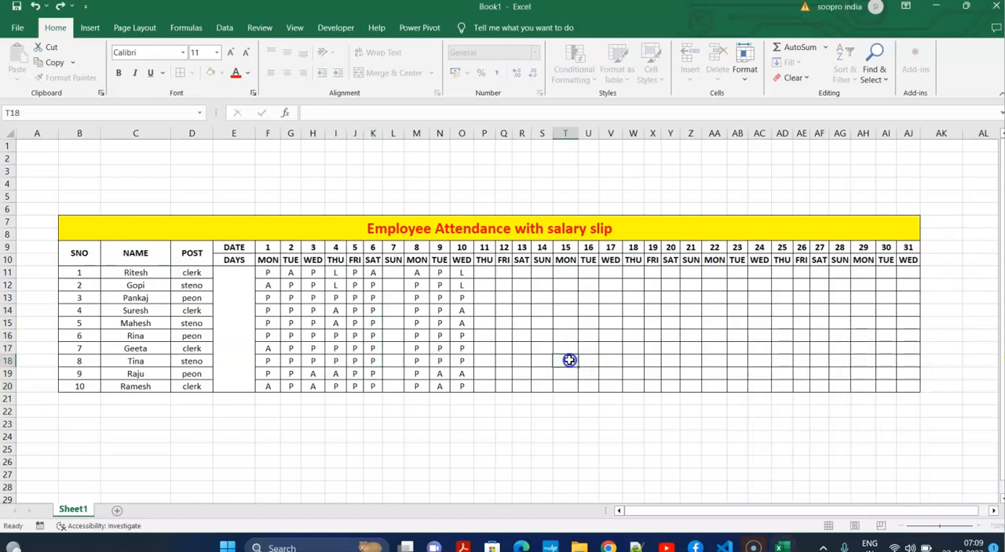
# Copy the attendance of days 4 and 5 in I11:J20 to days 11 and 12, starting at P11.
pyautogui.click(487, 273)
pyautogui.click(505, 311)
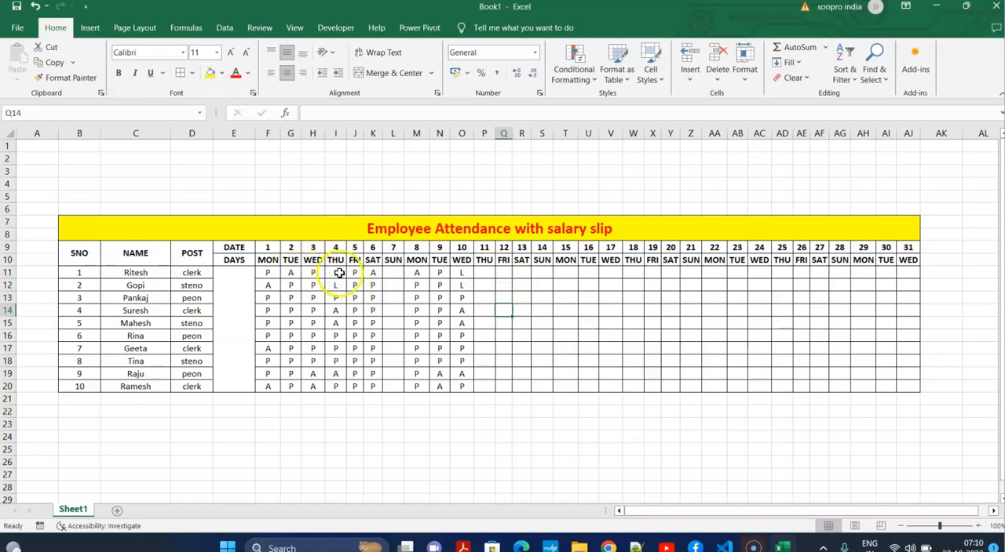
pyautogui.moveTo(336, 274); pyautogui.dragTo(361, 385)
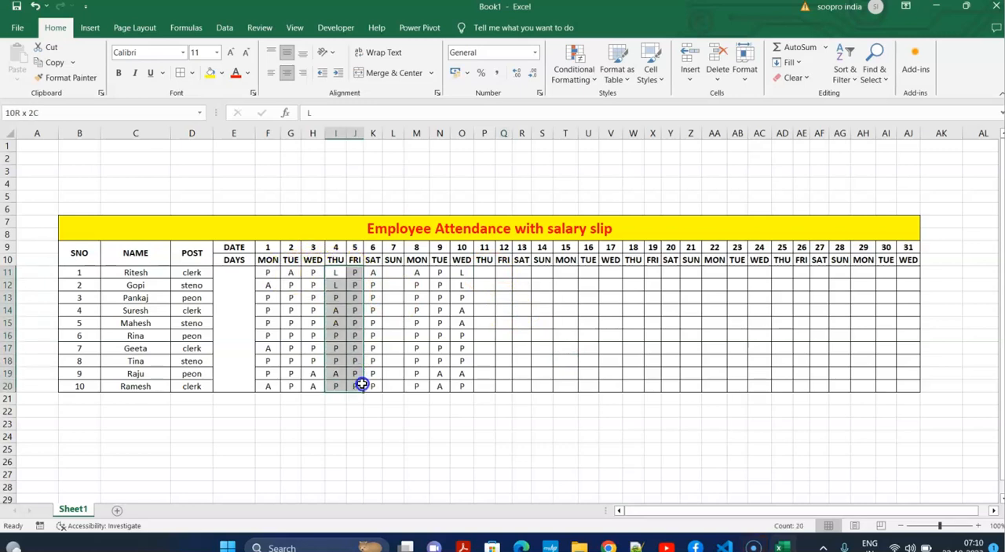
pyautogui.hotkey('ctrl', 'c')
pyautogui.click(482, 273)
pyautogui.hotkey('ctrl', 'v')
# Copy the day 1 attendance in F11:F20 to day 13 at R11.
pyautogui.moveTo(267, 272); pyautogui.dragTo(271, 386)
pyautogui.hotkey('ctrl', 'c')
pyautogui.click(527, 270)
pyautogui.hotkey('ctrl', 'v')
pyautogui.click(665, 309)
# Copy the attendance of days 8 to 11 in M11:P20 to days 15 to 18, starting at T11.
pyautogui.moveTo(414, 269); pyautogui.dragTo(491, 385)
pyautogui.hotkey('ctrl', 'c')
pyautogui.click(563, 272)
pyautogui.hotkey('ctrl', 'v')
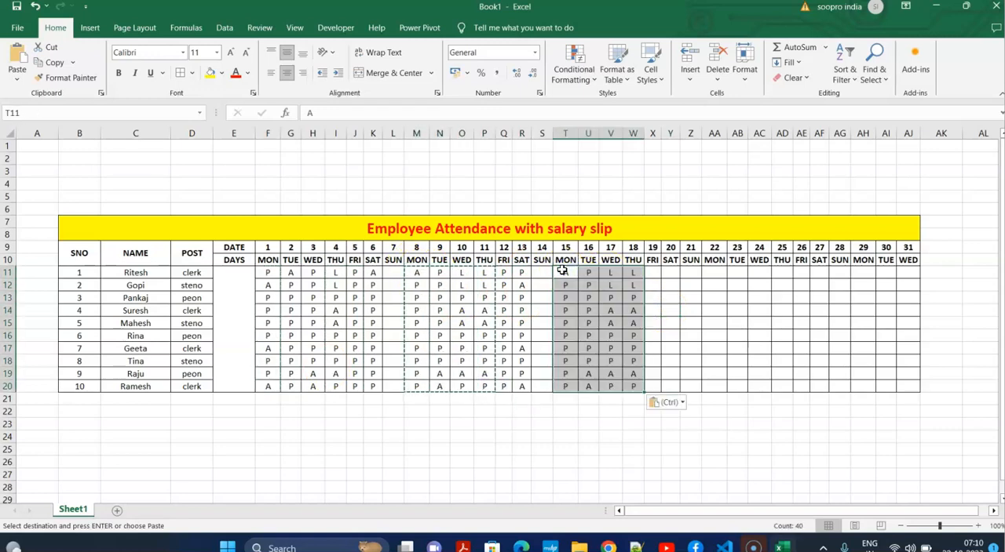
# Copy the attendance of days 3 and 4 in H11:I20 to days 19 and 20, starting at X11.
pyautogui.moveTo(312, 272); pyautogui.dragTo(335, 386)
pyautogui.press('Escape')
pyautogui.hotkey('ctrl', 'c')
pyautogui.click(651, 272)
pyautogui.hotkey('ctrl', 'v')
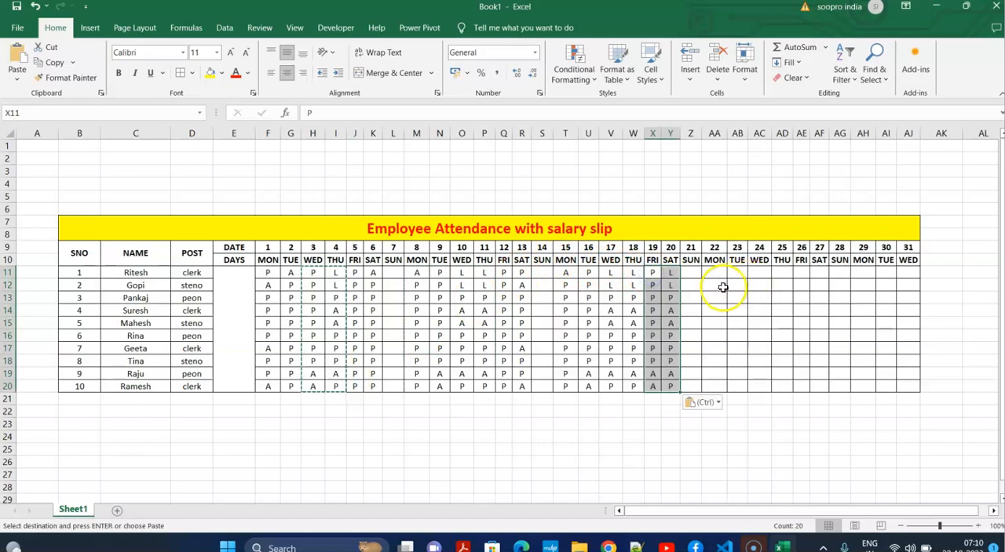
# Copy the attendance of days 1 to 6 in F11:K20 to days 22 to 27, starting at AA11.
pyautogui.click(722, 287)
pyautogui.moveTo(365, 270); pyautogui.dragTo(275, 381)
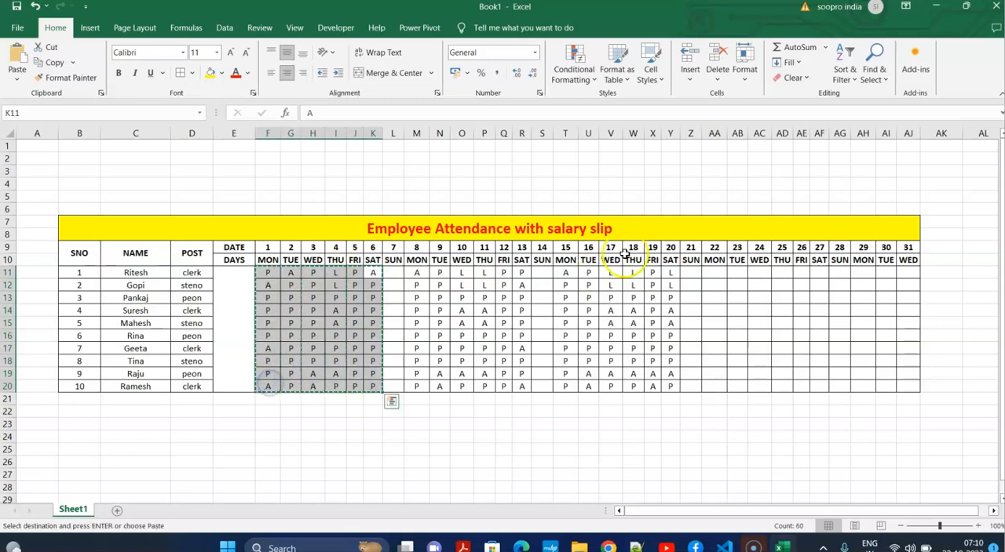
pyautogui.click(713, 272)
pyautogui.hotkey('ctrl', 'v')
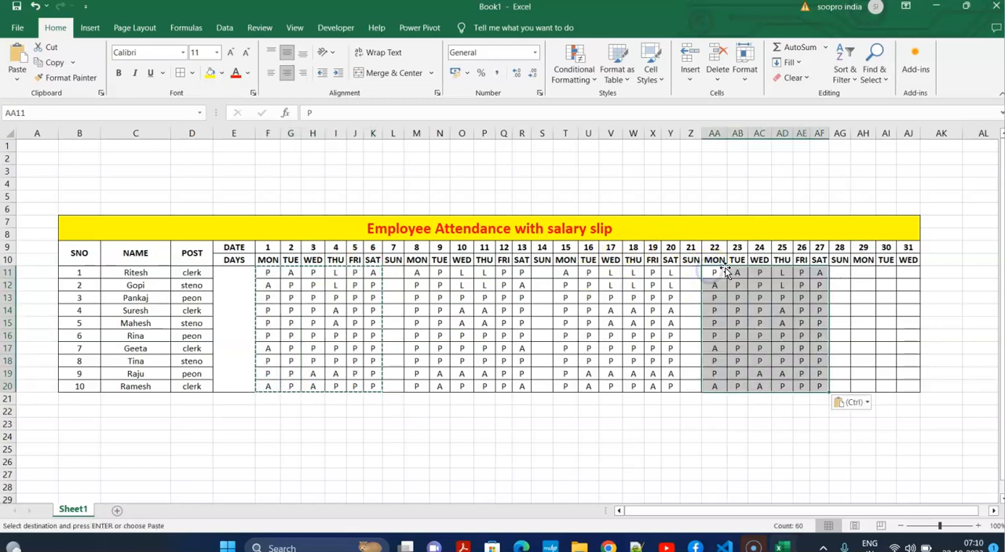
# Copy the attendance of days 18 to 20 in W11:Y20 to days 29 to 31, starting at AH11.
pyautogui.click(906, 321)
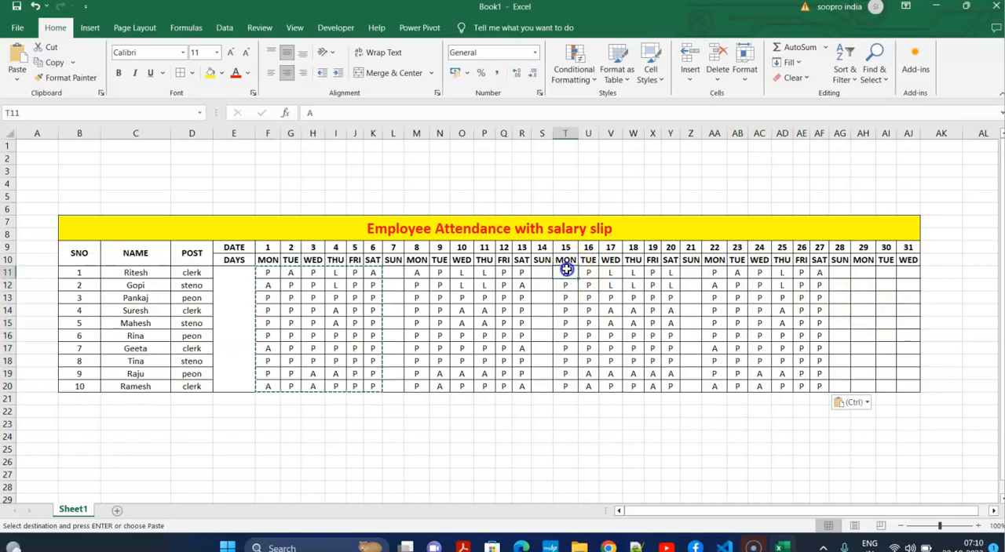
pyautogui.moveTo(626, 273); pyautogui.dragTo(671, 386)
pyautogui.hotkey('ctrl', 'c')
pyautogui.click(861, 272)
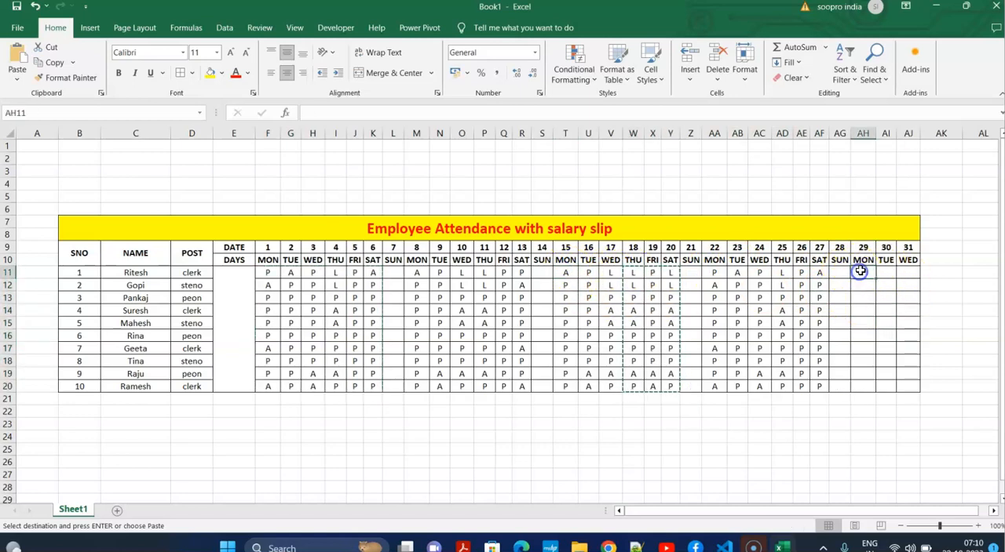
pyautogui.hotkey('ctrl', 'v')
pyautogui.click(736, 320)
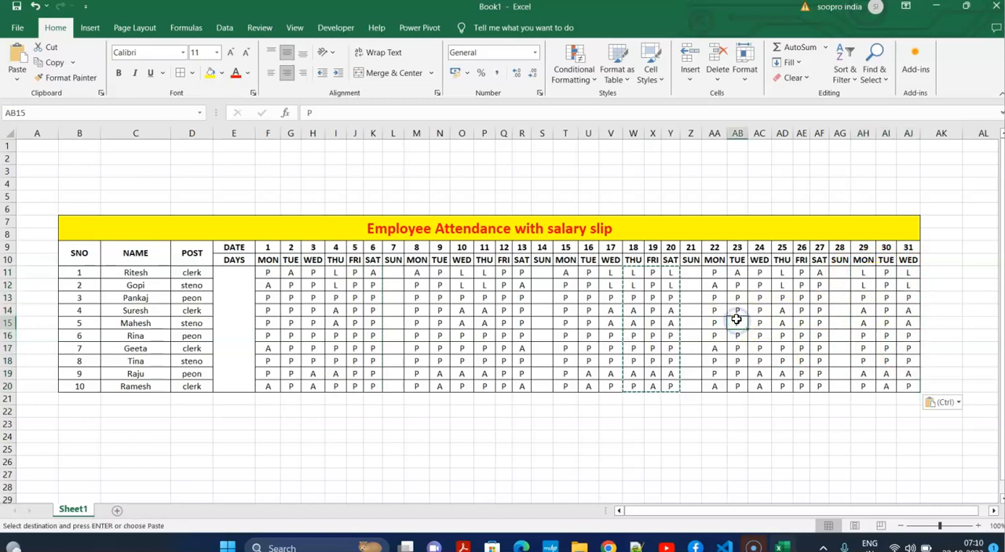
pyautogui.press('Escape')
pyautogui.click(648, 358)
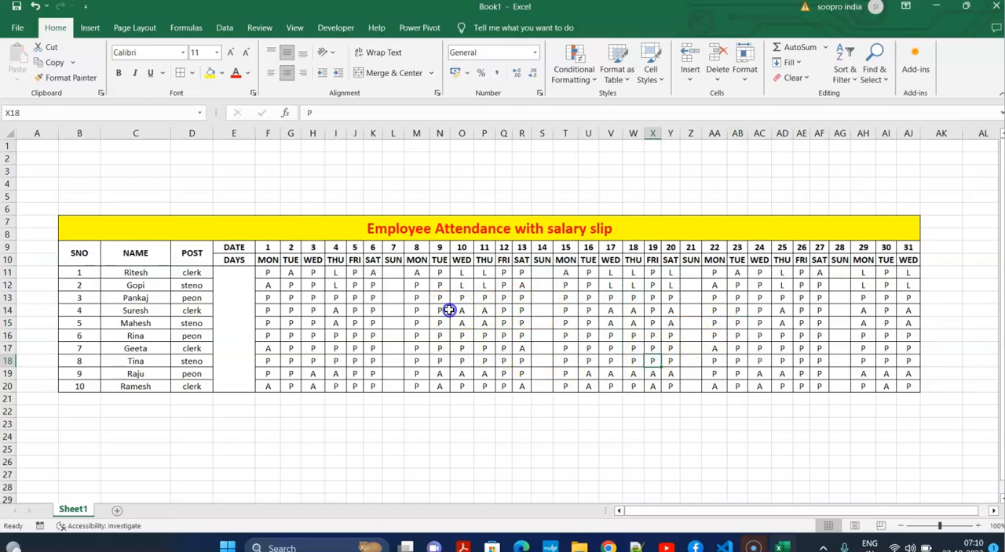
pyautogui.moveTo(449, 310); pyautogui.dragTo(452, 311)
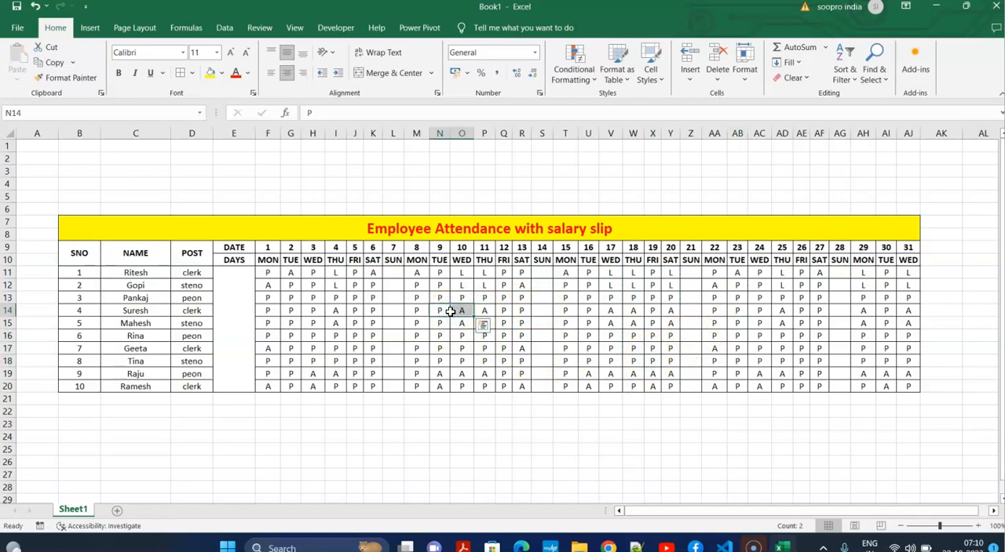
pyautogui.moveTo(393, 271); pyautogui.dragTo(385, 392)
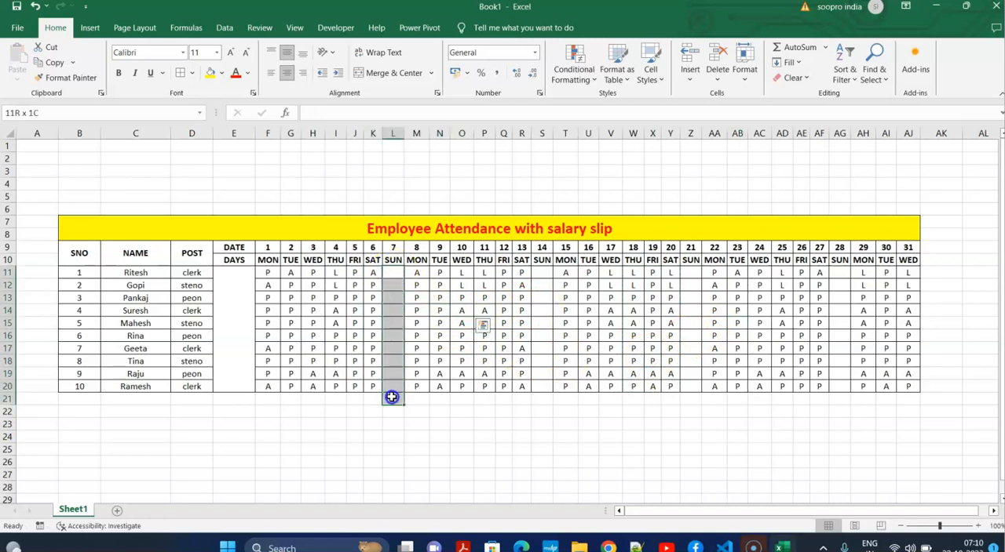
pyautogui.moveTo(542, 272); pyautogui.dragTo(551, 383)
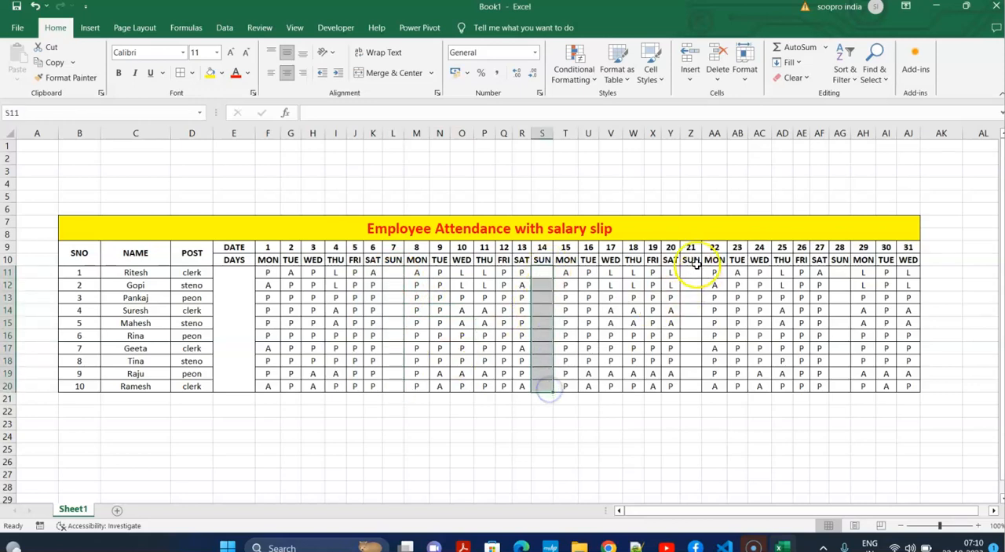
pyautogui.moveTo(690, 272); pyautogui.dragTo(685, 378)
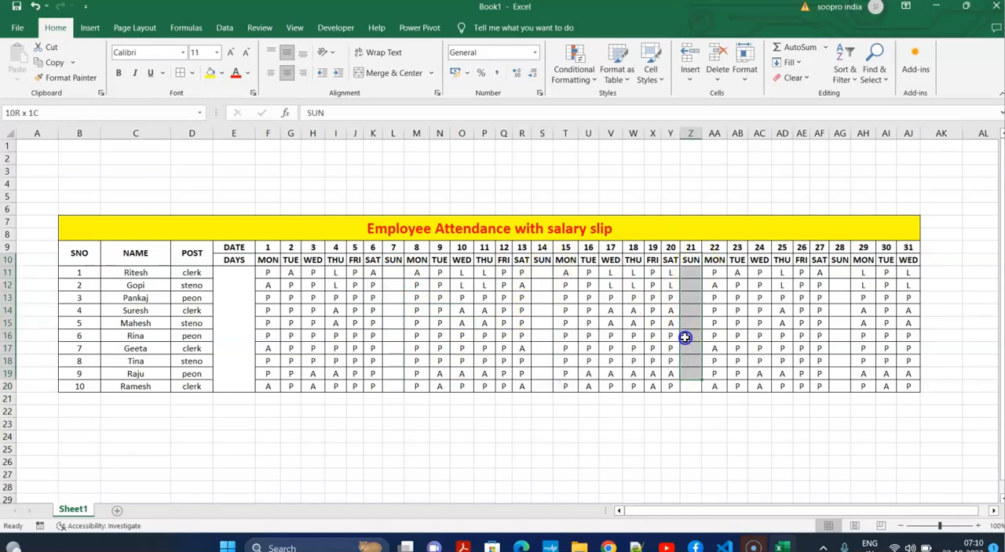
pyautogui.moveTo(684, 338); pyautogui.dragTo(426, 287)
pyautogui.click(440, 348)
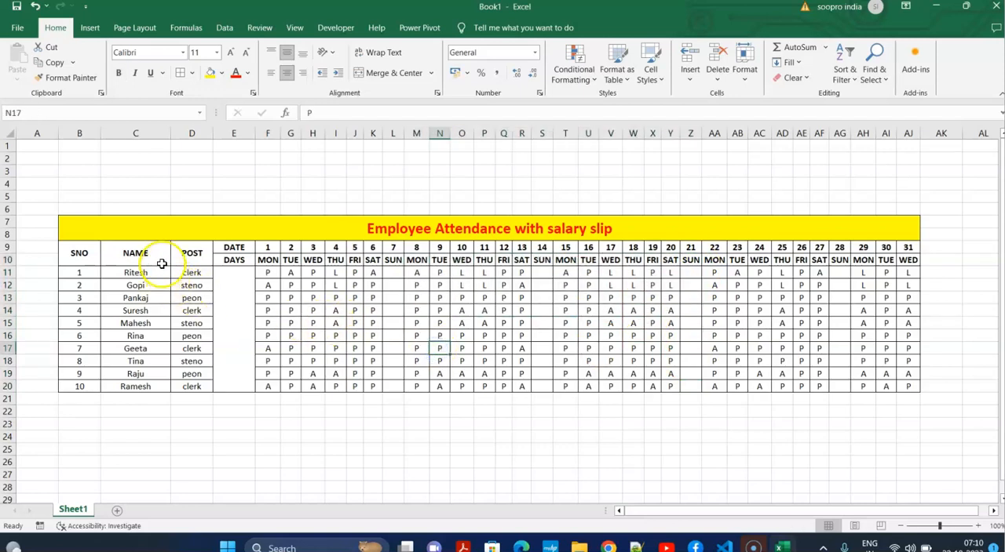
# Merge and center AK7:AK8 beside the title band and align the merged cell vertically in the middle.
pyautogui.moveTo(838, 510); pyautogui.dragTo(840, 509)
pyautogui.moveTo(993, 511); pyautogui.dragTo(993, 511)
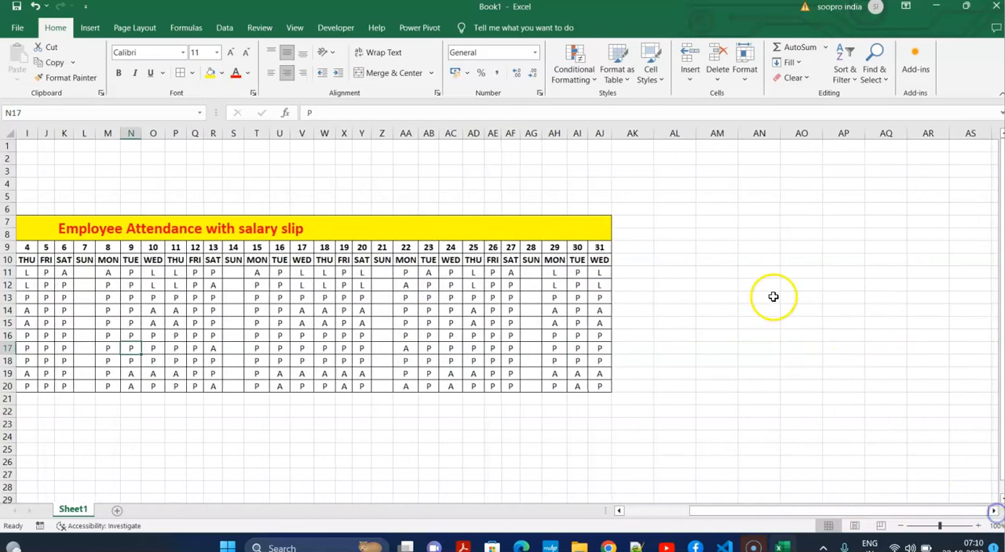
pyautogui.click(773, 297)
pyautogui.moveTo(617, 223); pyautogui.dragTo(632, 238)
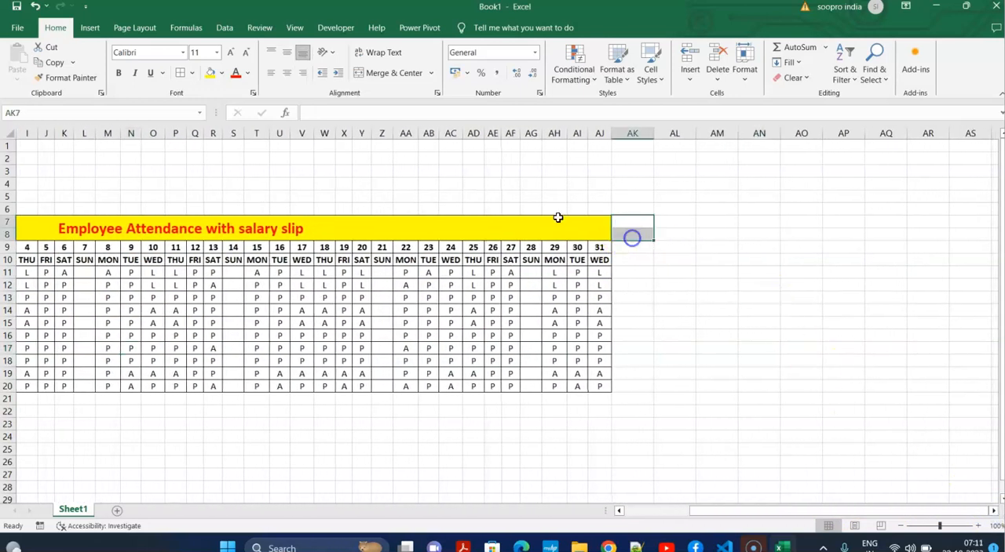
pyautogui.click(377, 73)
pyautogui.click(288, 52)
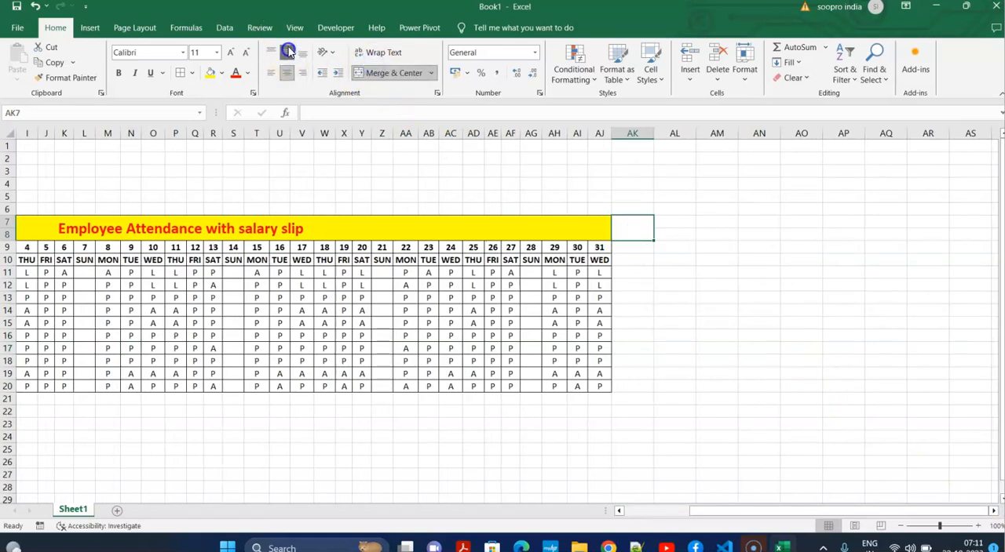
# Enter the heading "Basic Salary" on two lines in the merged cell AK7:AK8.
pyautogui.doubleClick(636, 224)
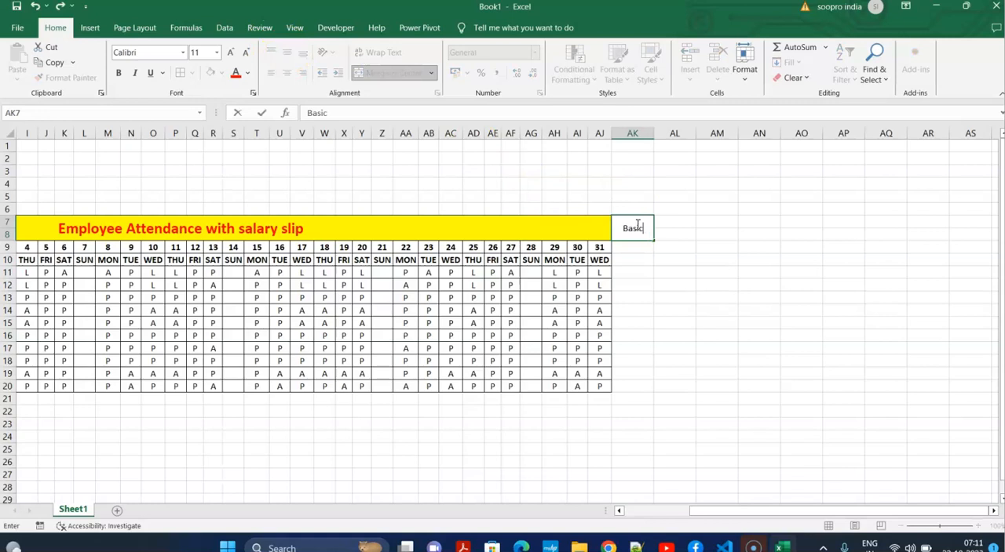
pyautogui.hotkey('ctrl', 'Return')
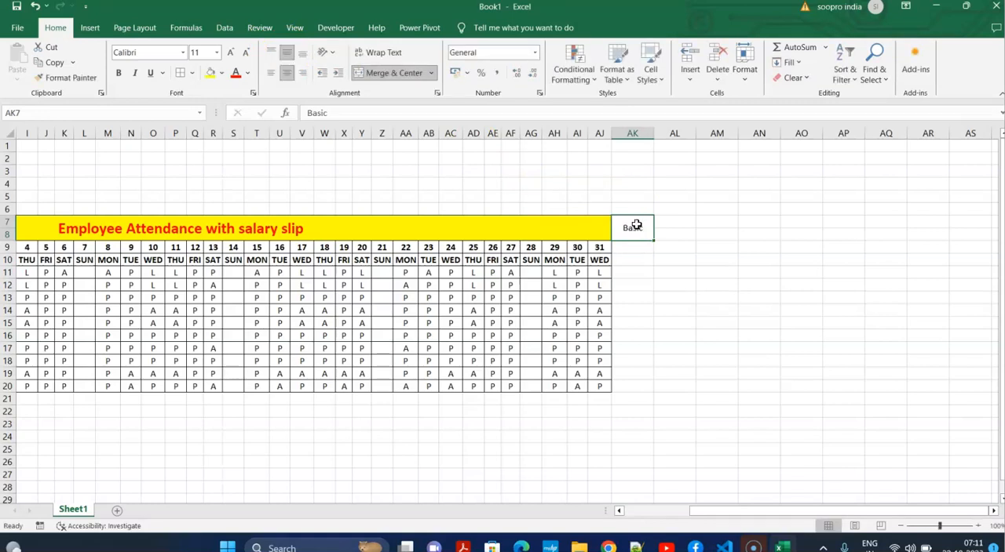
pyautogui.doubleClick(648, 230)
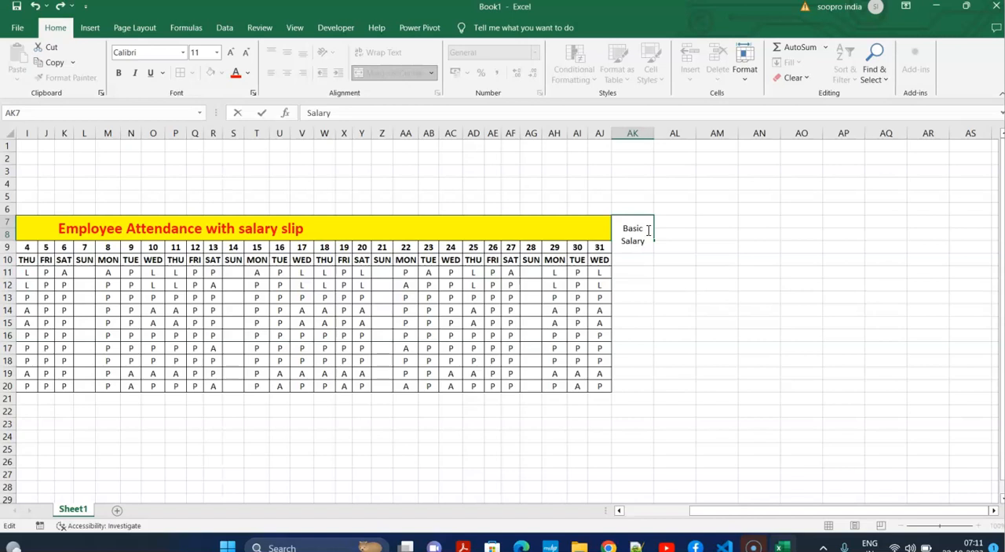
pyautogui.press('Return')
pyautogui.click(644, 227)
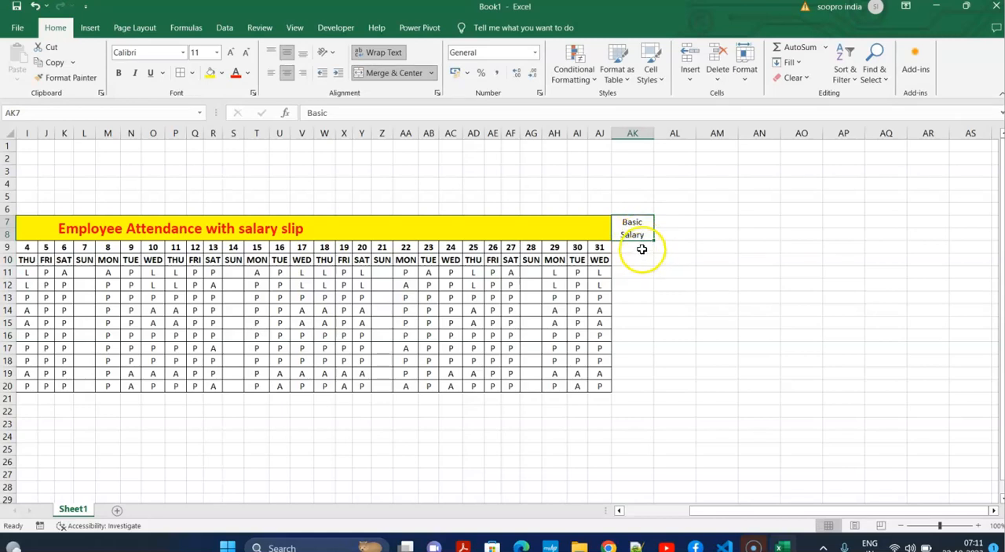
# Merge and center AK9:AK10 and move the "Basic Salary" heading down from AK7:AK8 into it.
pyautogui.moveTo(632, 249); pyautogui.dragTo(634, 263)
pyautogui.click(385, 72)
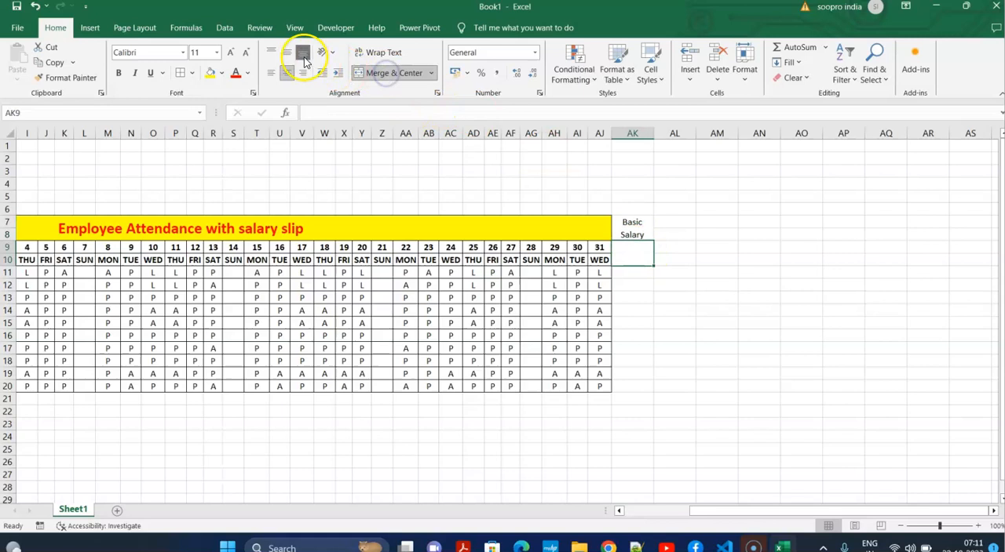
pyautogui.click(671, 273)
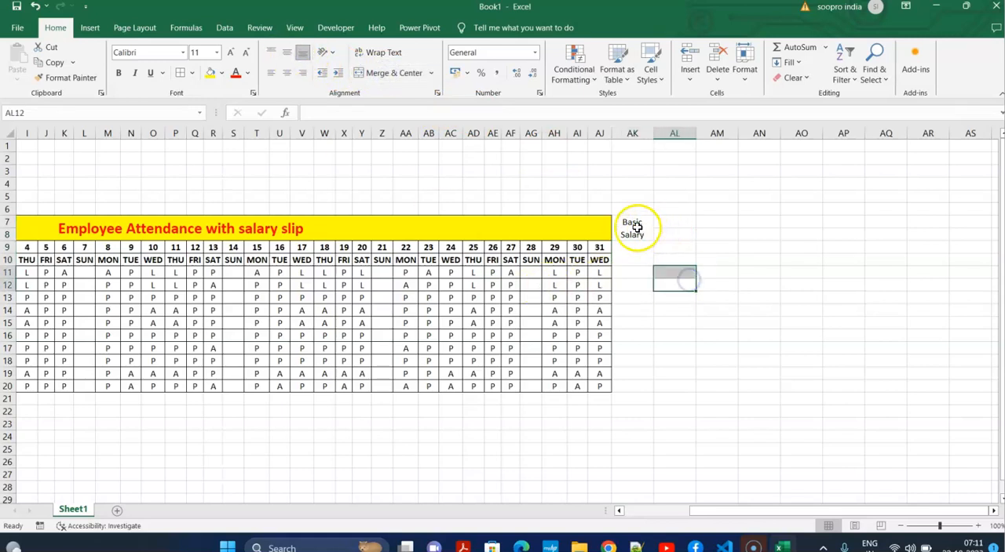
pyautogui.click(633, 226)
pyautogui.moveTo(634, 226); pyautogui.dragTo(678, 262)
pyautogui.click(708, 284)
# Merge and center AL9:AL10 and enter the heading "Present" in it.
pyautogui.click(385, 73)
pyautogui.click(688, 260)
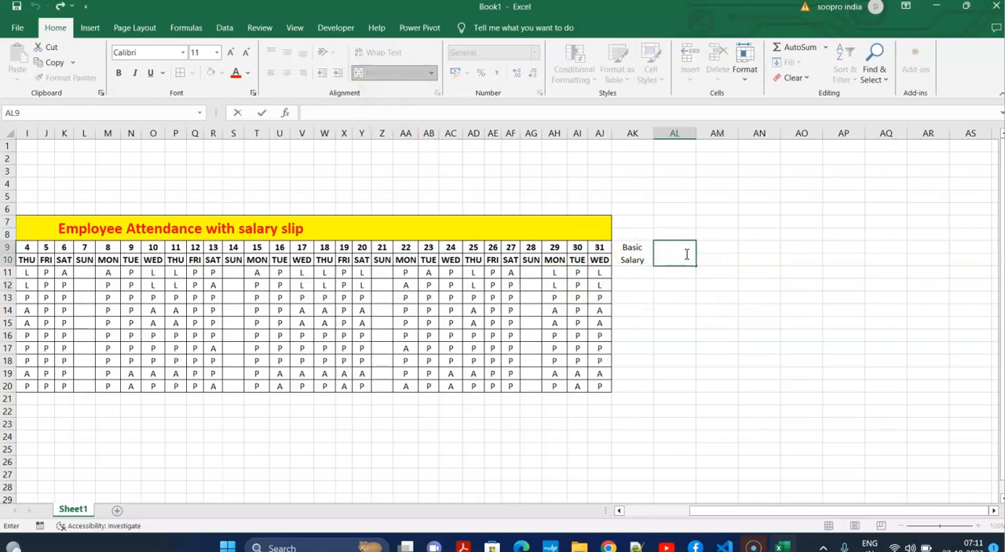
pyautogui.click(738, 277)
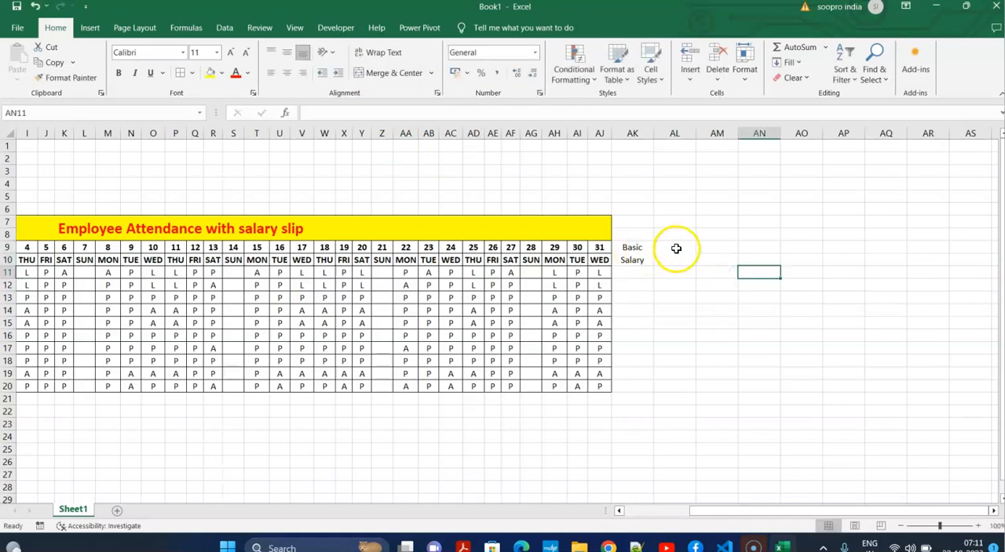
pyautogui.click(676, 249)
pyautogui.write('p')
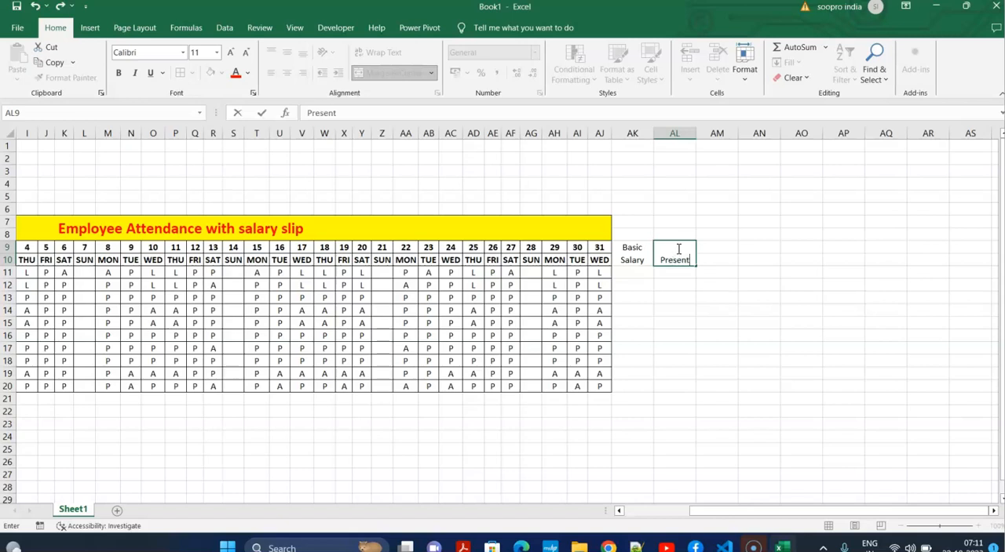
pyautogui.write('resent')
pyautogui.click(773, 306)
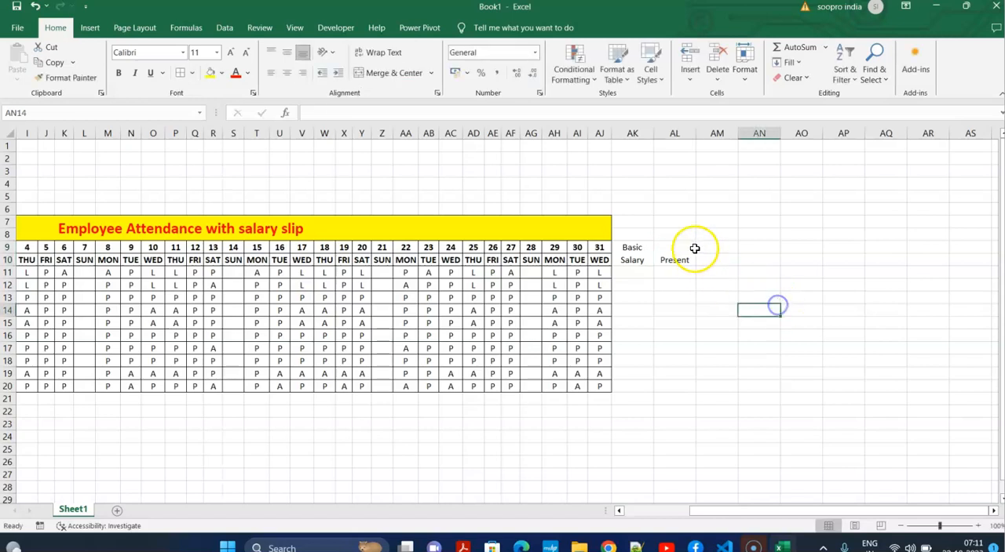
# Merge and center AM9:AM10 with middle vertical alignment and enter the heading "Absent".
pyautogui.moveTo(703, 248); pyautogui.dragTo(707, 255)
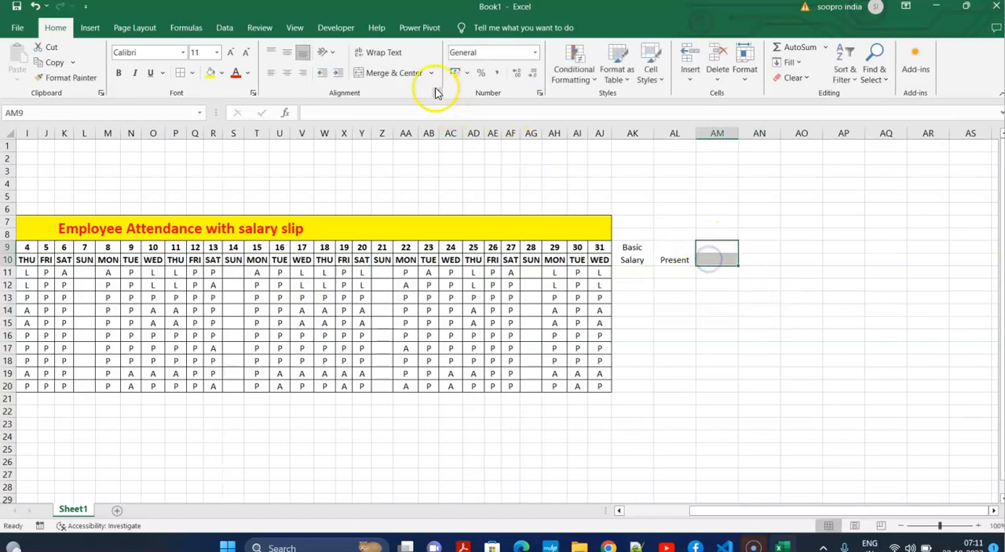
pyautogui.click(393, 72)
pyautogui.click(288, 52)
pyautogui.click(716, 251)
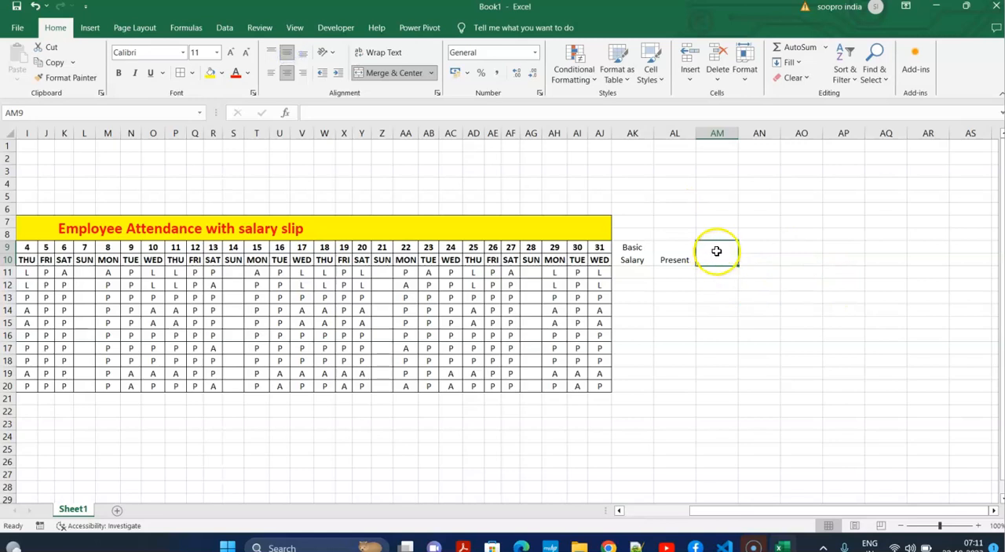
pyautogui.write('a')
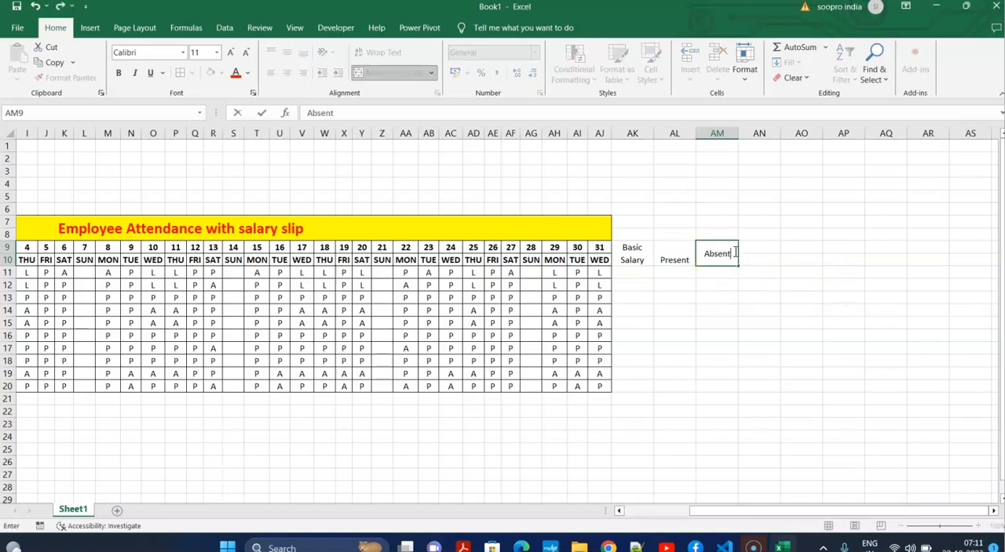
pyautogui.click(776, 296)
# Add a middle-aligned "Leave" heading in merged and centered AN9:AN10, and align the "Present" heading vertically in the middle.
pyautogui.moveTo(760, 245); pyautogui.dragTo(762, 260)
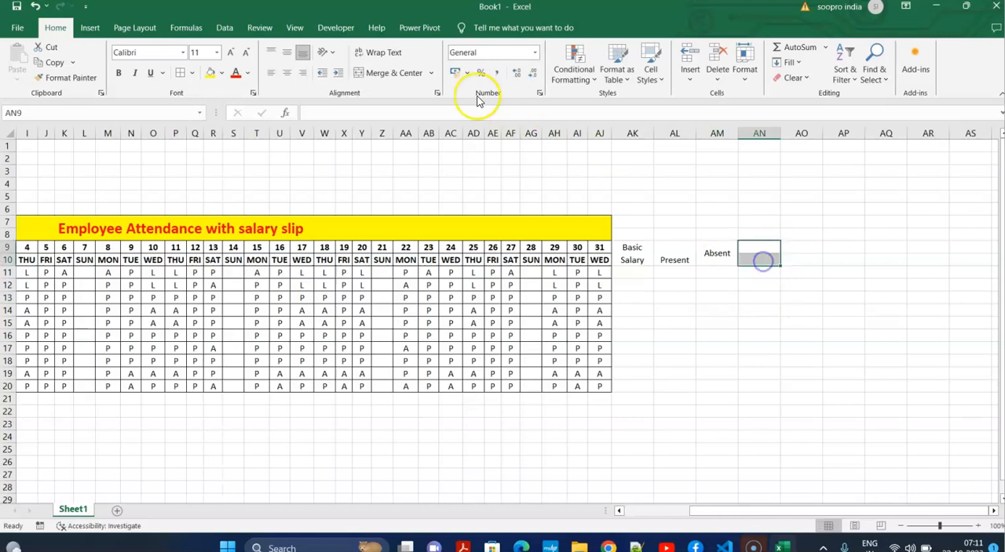
pyautogui.click(402, 77)
pyautogui.click(287, 52)
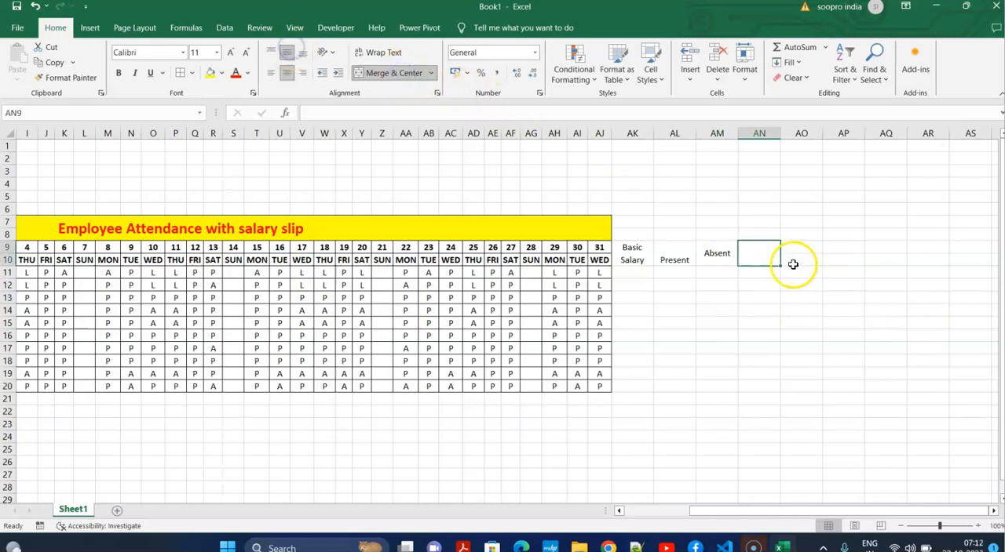
pyautogui.doubleClick(760, 256)
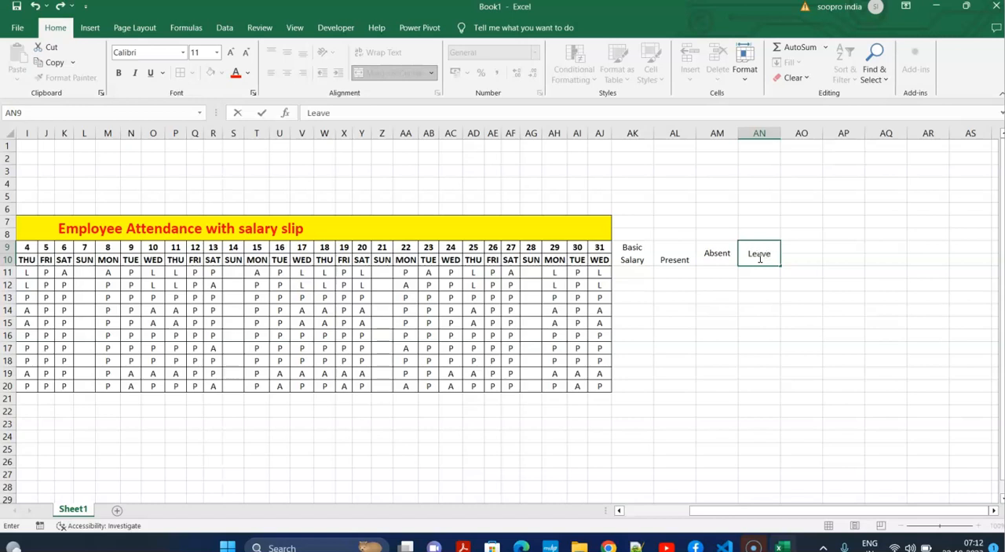
pyautogui.click(723, 329)
pyautogui.click(678, 255)
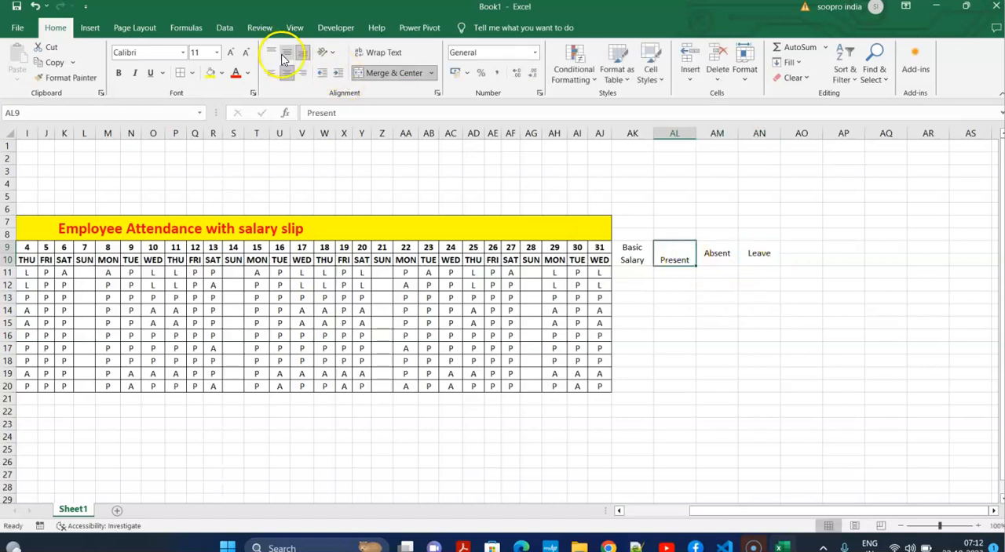
pyautogui.click(284, 54)
# Merge and center AO9:AO10 with middle alignment and enter "PF" and "5%" on two lines.
pyautogui.moveTo(807, 248); pyautogui.dragTo(807, 263)
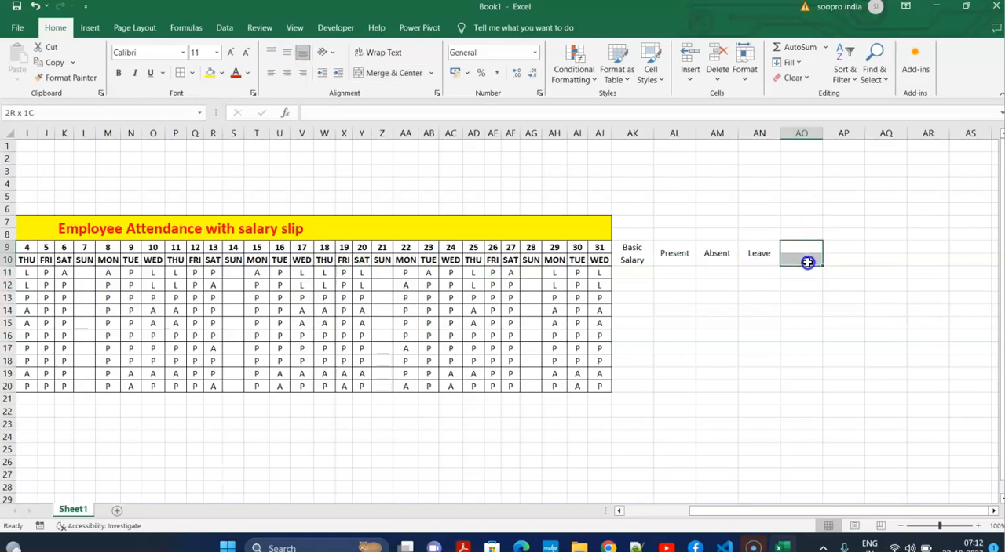
pyautogui.click(389, 72)
pyautogui.click(290, 53)
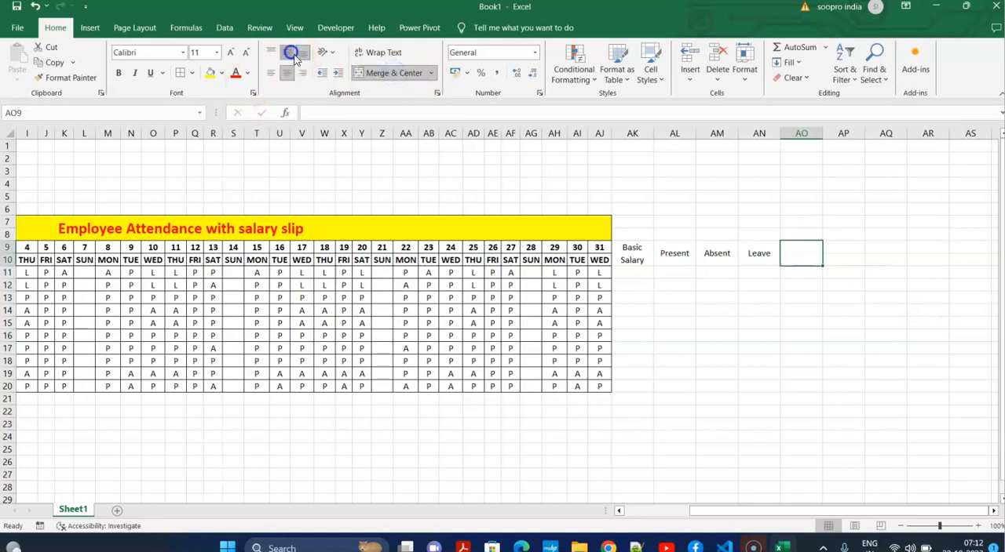
pyautogui.doubleClick(789, 253)
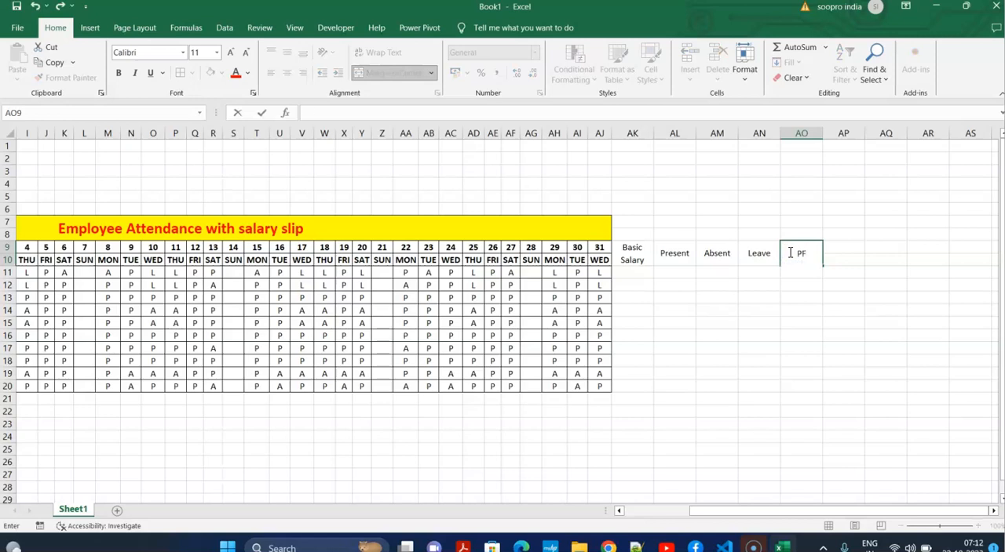
pyautogui.click(832, 336)
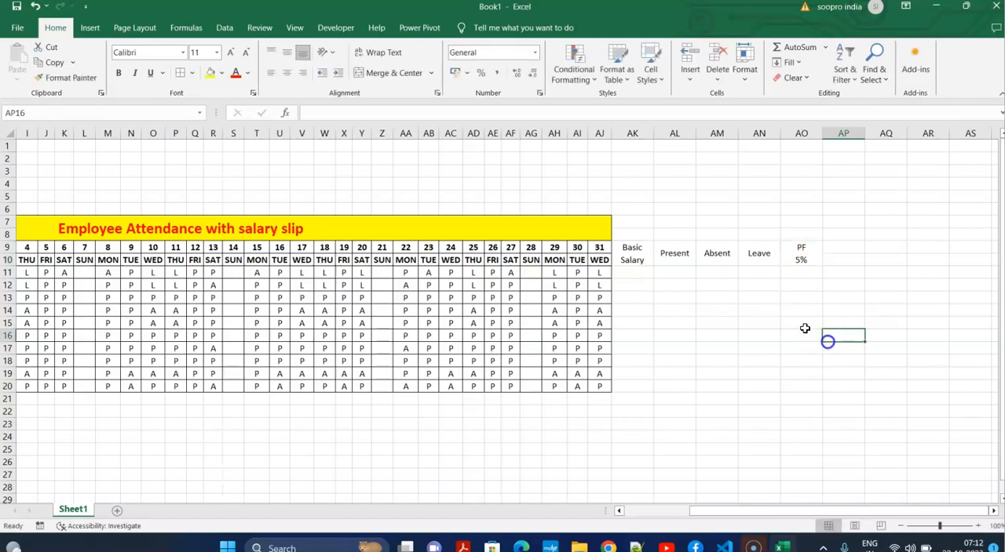
# Merge and center AP9:AP10 with middle alignment and enter the two-line heading "Perday Income".
pyautogui.moveTo(853, 247); pyautogui.dragTo(849, 259)
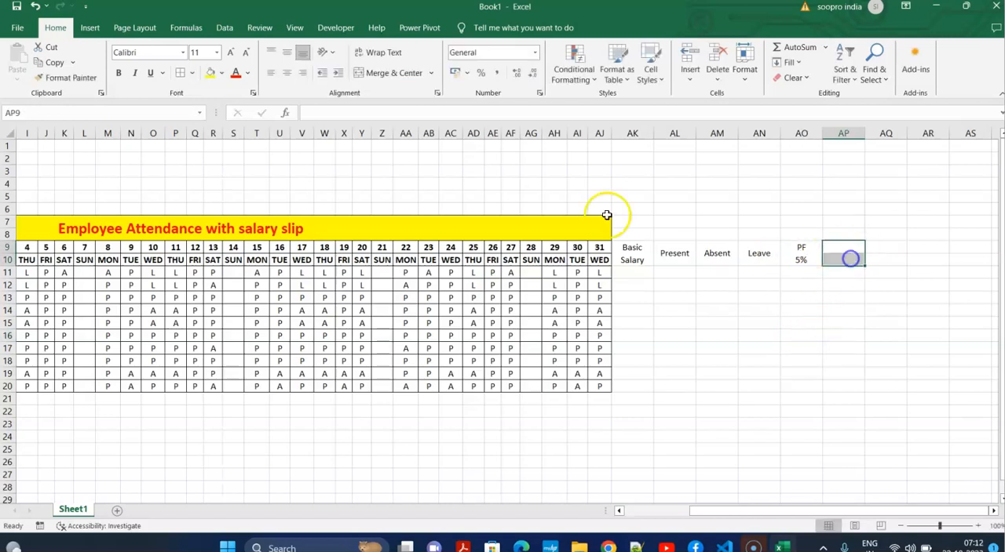
pyautogui.click(393, 72)
pyautogui.click(287, 56)
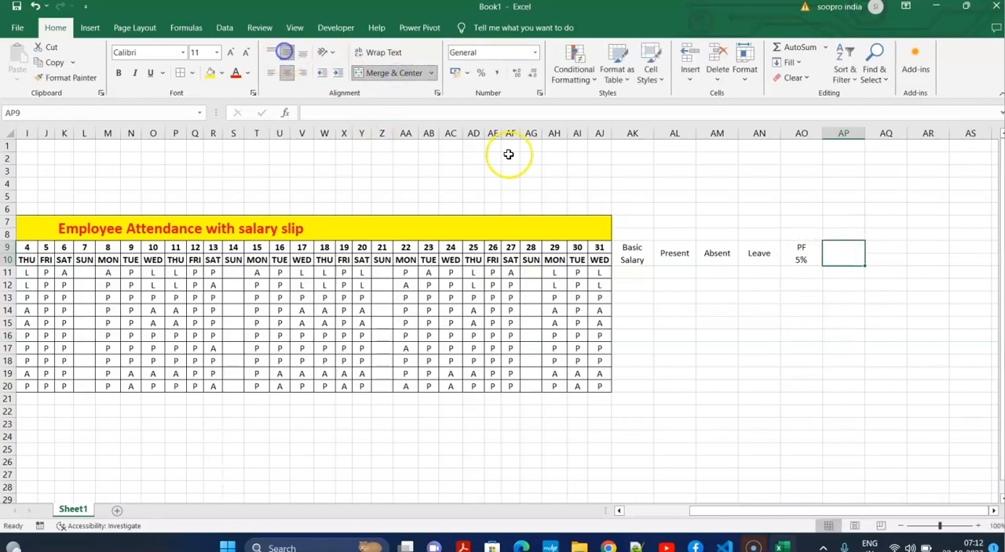
pyautogui.click(808, 314)
pyautogui.doubleClick(840, 254)
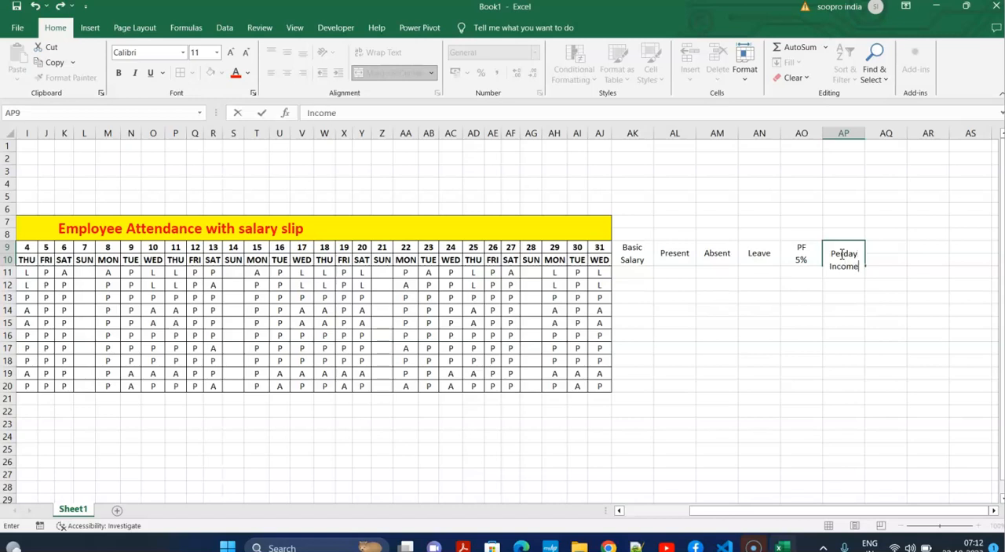
pyautogui.press('Return')
# Merge and center AQ9:AQ10 with middle alignment and enter the two-line heading "Working Days".
pyautogui.click(886, 255)
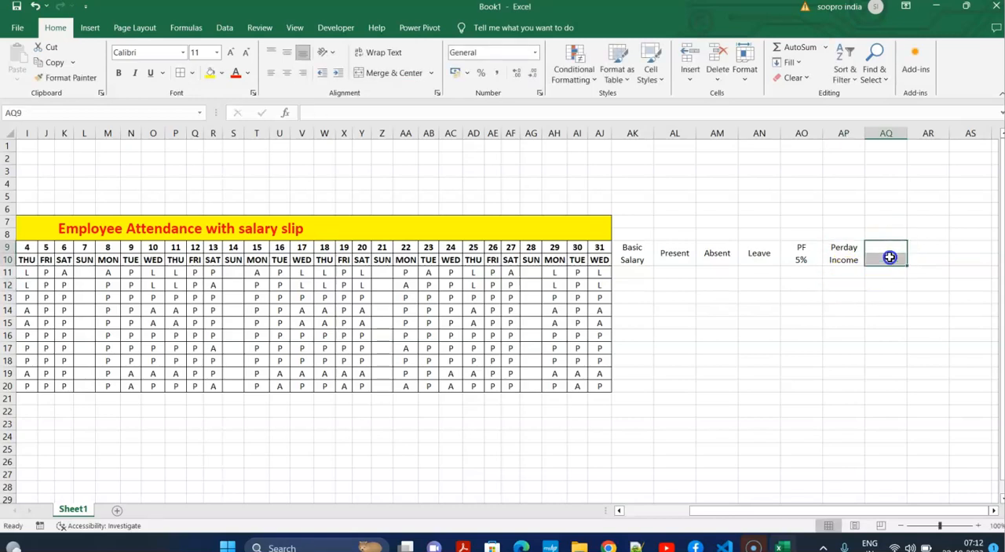
pyautogui.click(376, 72)
pyautogui.click(286, 52)
pyautogui.doubleClick(896, 252)
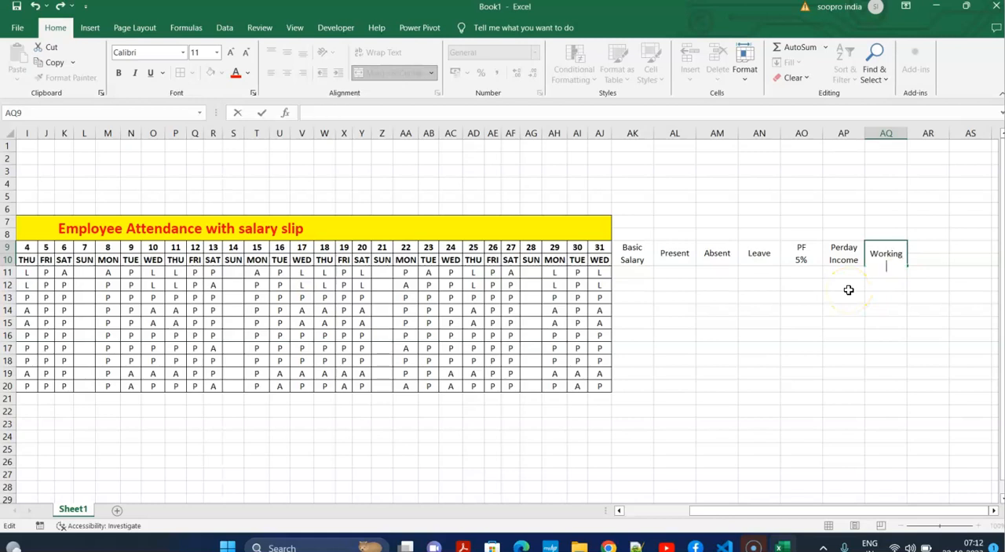
pyautogui.click(870, 336)
# Merge and center AR9:AR10 with middle alignment and enter the two-line heading "Total Salary".
pyautogui.moveTo(919, 247); pyautogui.dragTo(919, 259)
pyautogui.click(388, 73)
pyautogui.click(287, 53)
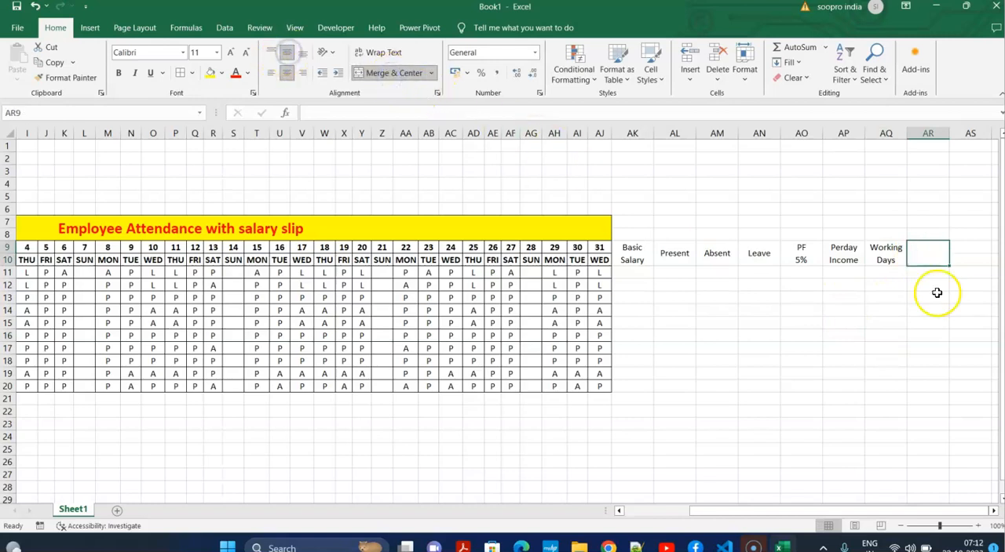
pyautogui.doubleClick(932, 253)
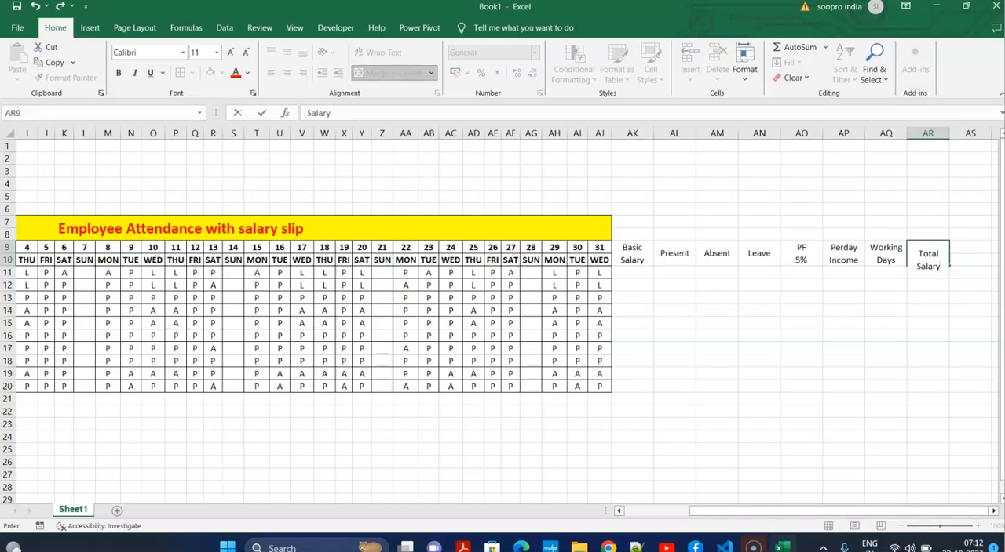
pyautogui.click(926, 385)
# Merge and center AS9:AS10 with middle alignment and enter the two-line heading "House Remt".
pyautogui.hscroll(3, 873, 307)
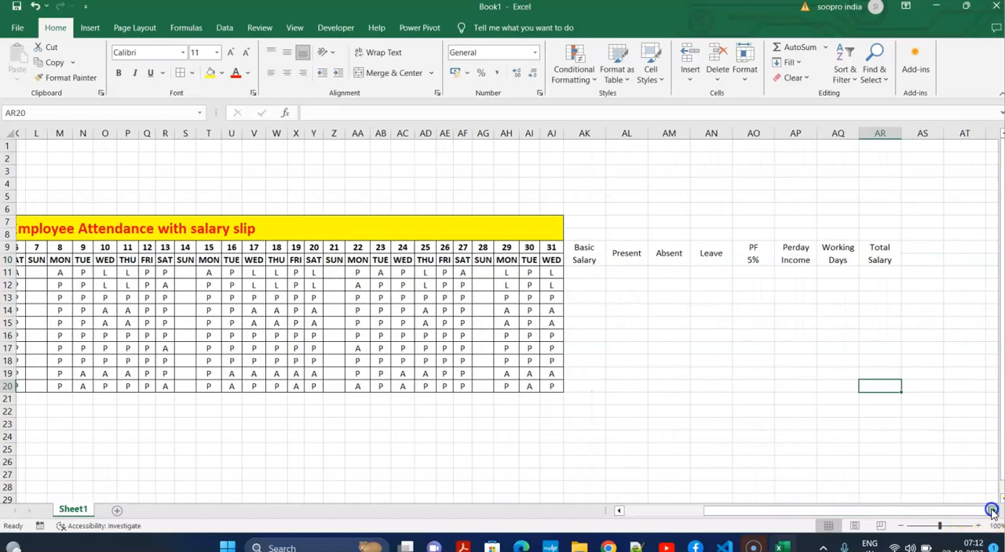
pyautogui.moveTo(866, 248); pyautogui.dragTo(866, 259)
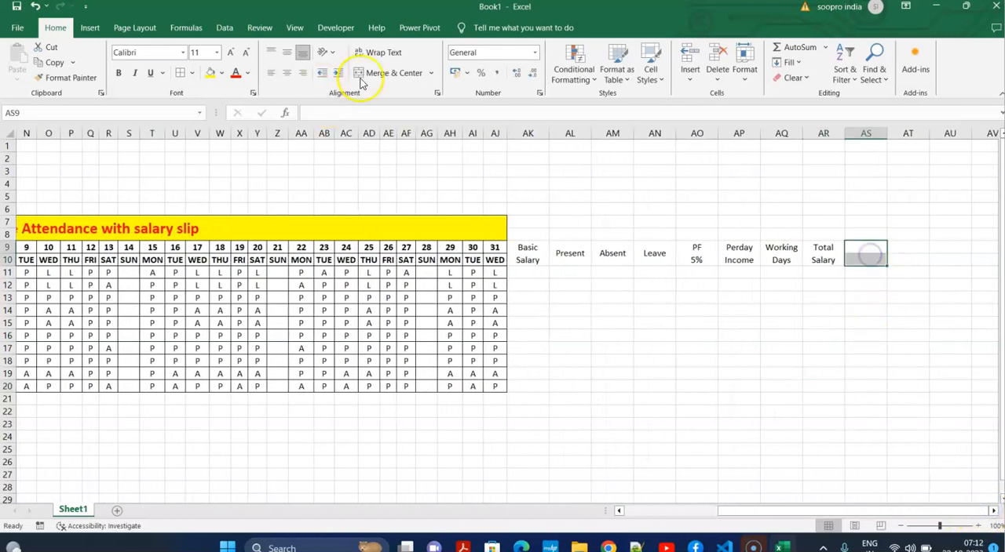
pyautogui.click(389, 72)
pyautogui.click(287, 51)
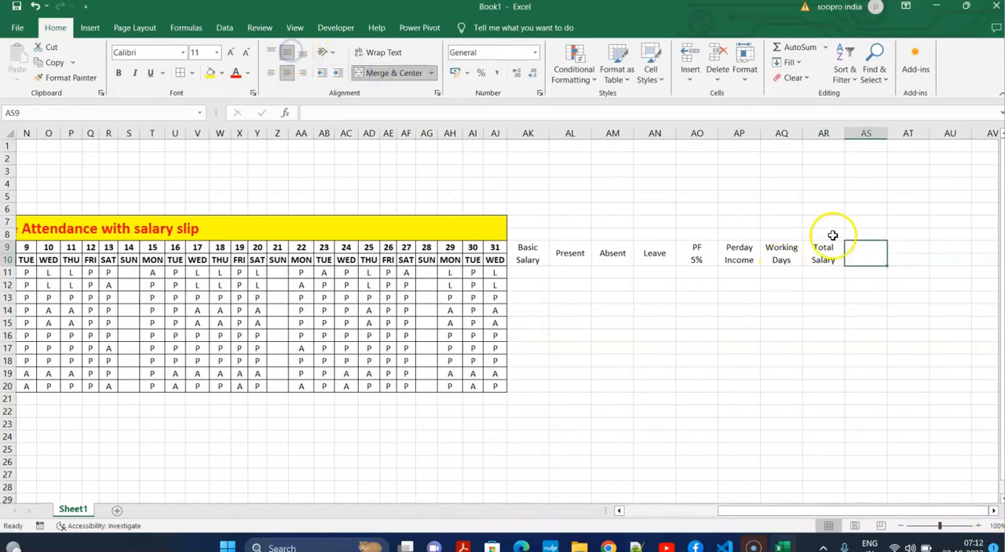
pyautogui.doubleClick(858, 253)
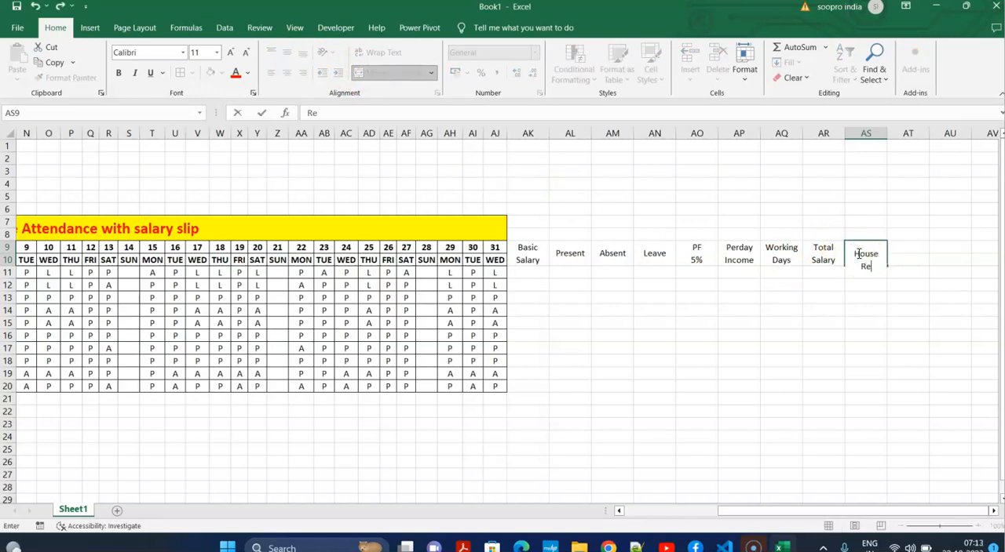
pyautogui.press('Tab')
pyautogui.click(860, 291)
# Merge and center AT9:AT10 with middle alignment and enter the two-line heading "Inhand Salary".
pyautogui.moveTo(902, 249); pyautogui.dragTo(906, 259)
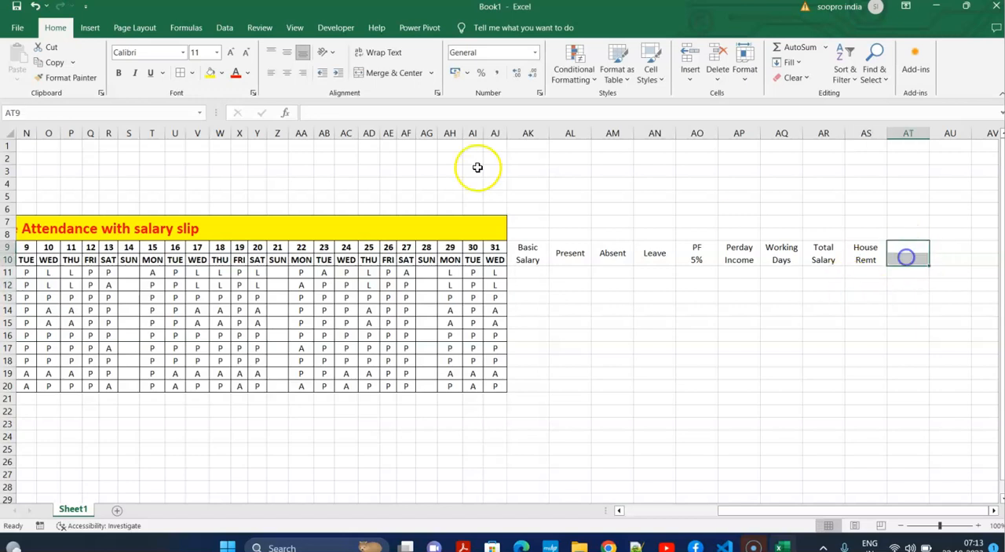
pyautogui.click(387, 72)
pyautogui.click(286, 53)
pyautogui.doubleClick(909, 253)
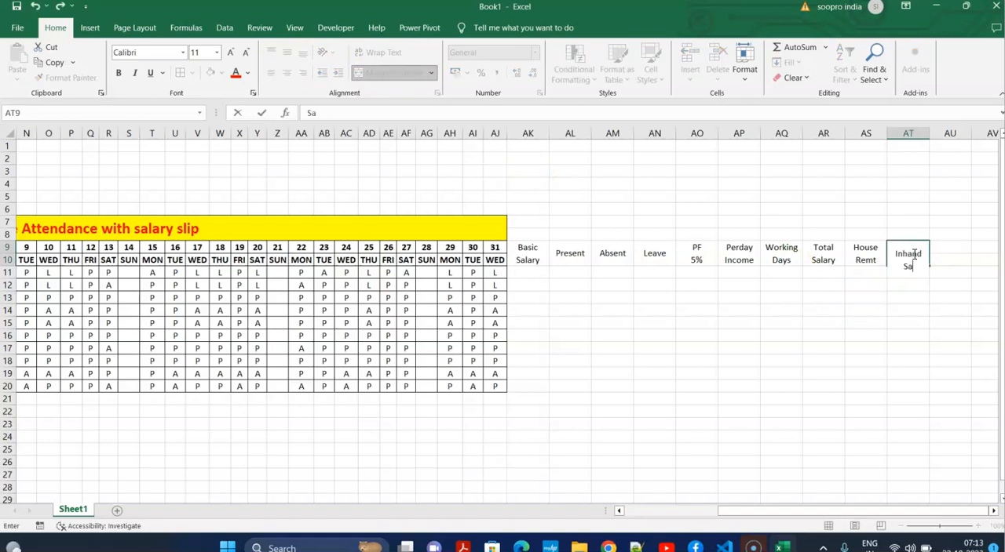
pyautogui.click(698, 374)
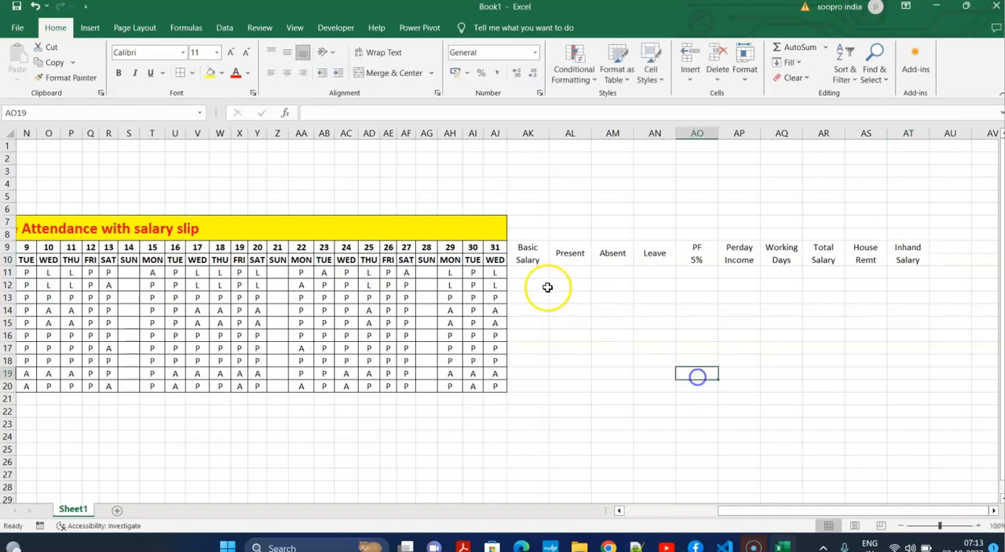
# Extend the merged and centered title in rows 7 and 8 across the salary columns to column AT.
pyautogui.click(491, 222)
pyautogui.moveTo(523, 225); pyautogui.dragTo(906, 226)
pyautogui.click(384, 72)
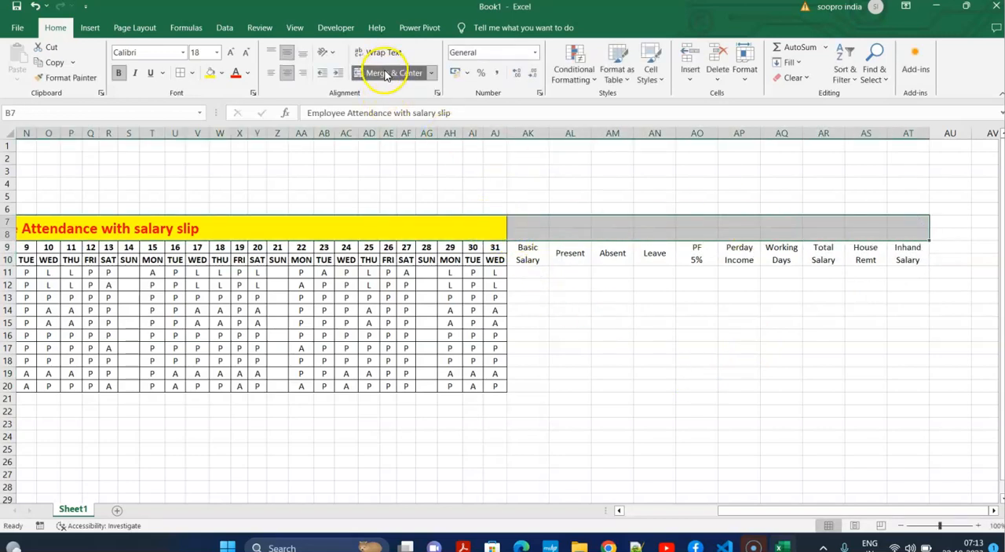
pyautogui.moveTo(769, 512); pyautogui.dragTo(843, 511)
pyautogui.click(563, 249)
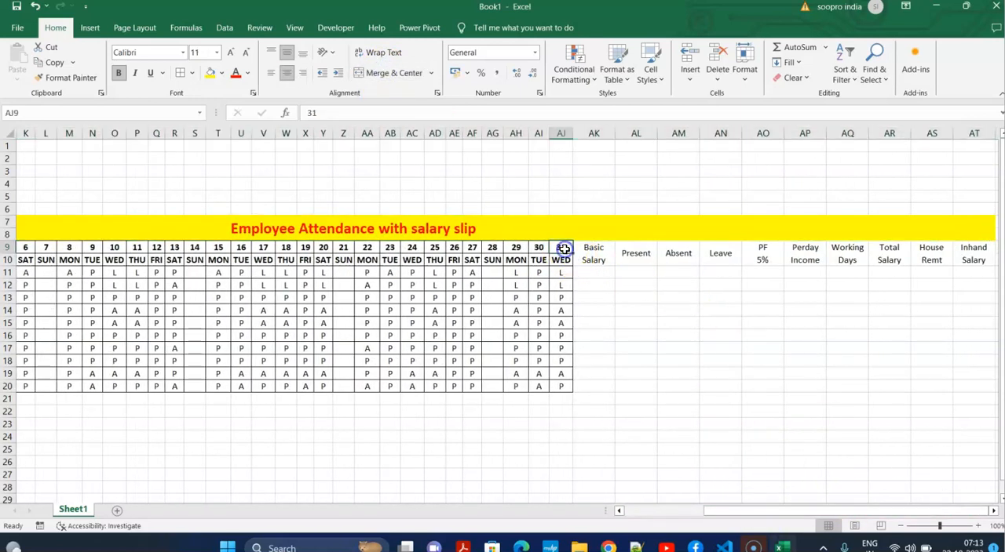
pyautogui.press('Right')
pyautogui.click(560, 260)
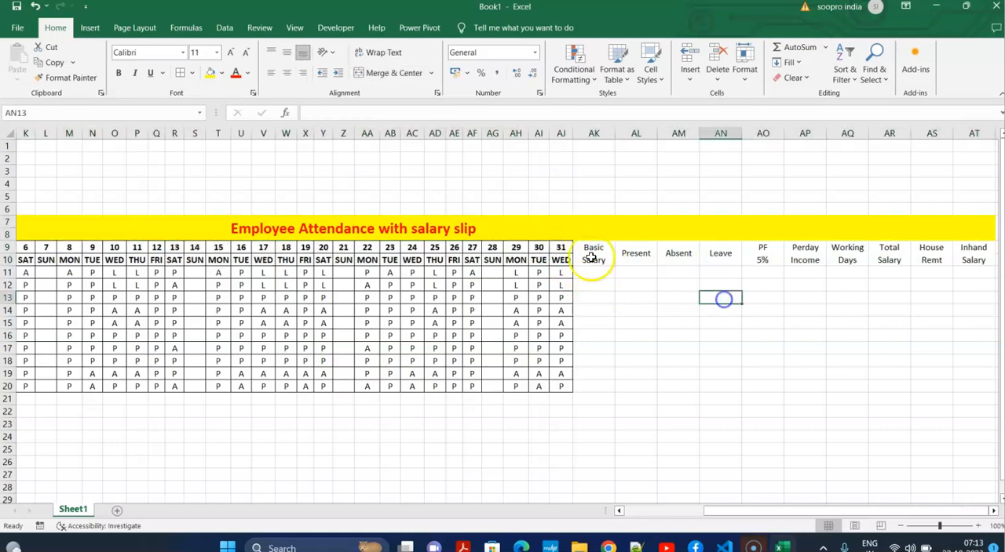
# Make the salary block AK9:AT20 bold and apply all borders to it.
pyautogui.moveTo(578, 249); pyautogui.dragTo(884, 387)
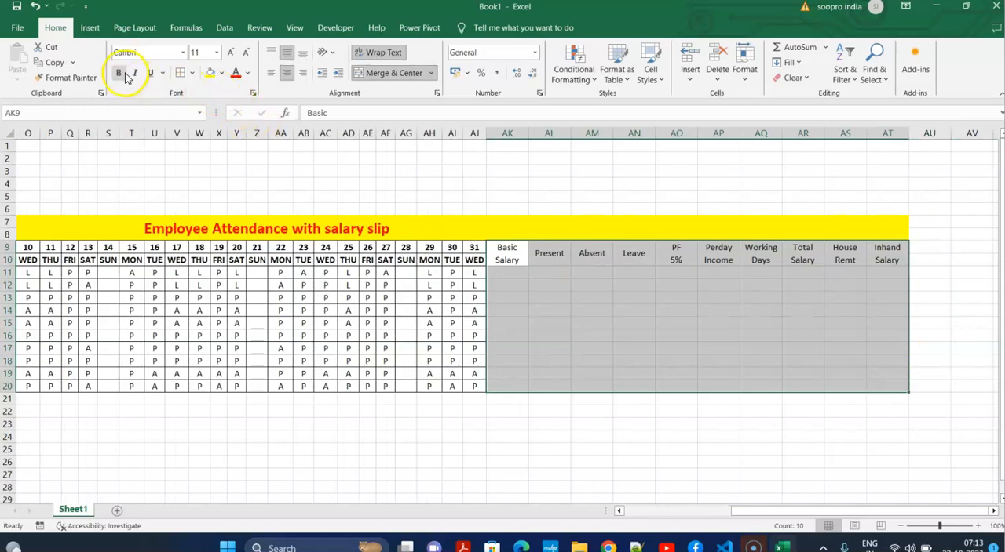
pyautogui.click(636, 318)
pyautogui.moveTo(507, 255); pyautogui.dragTo(890, 380)
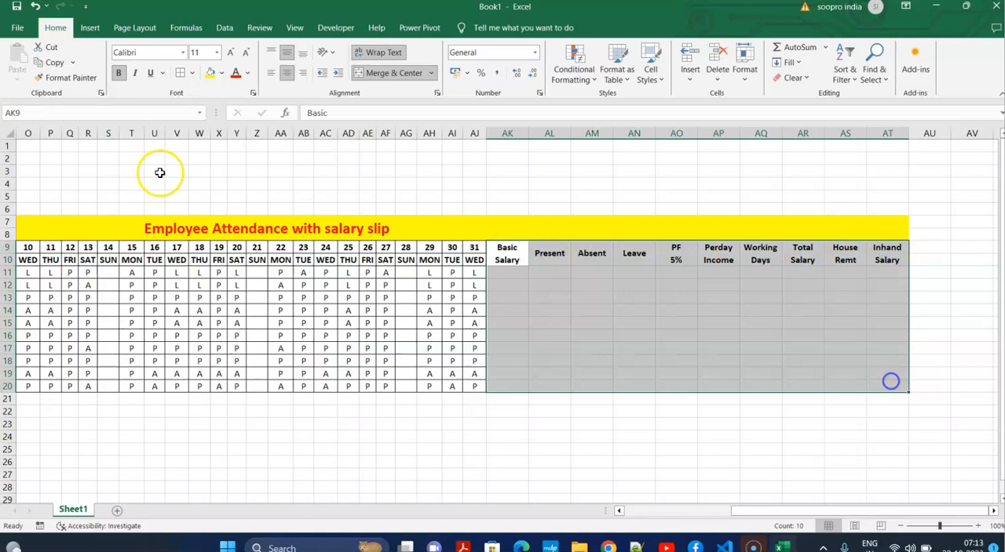
pyautogui.click(183, 76)
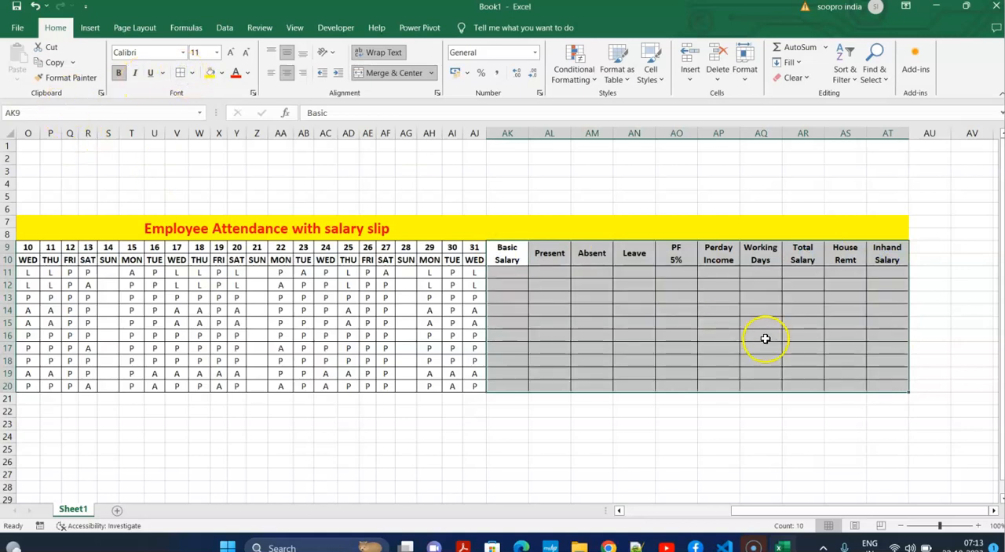
pyautogui.click(764, 339)
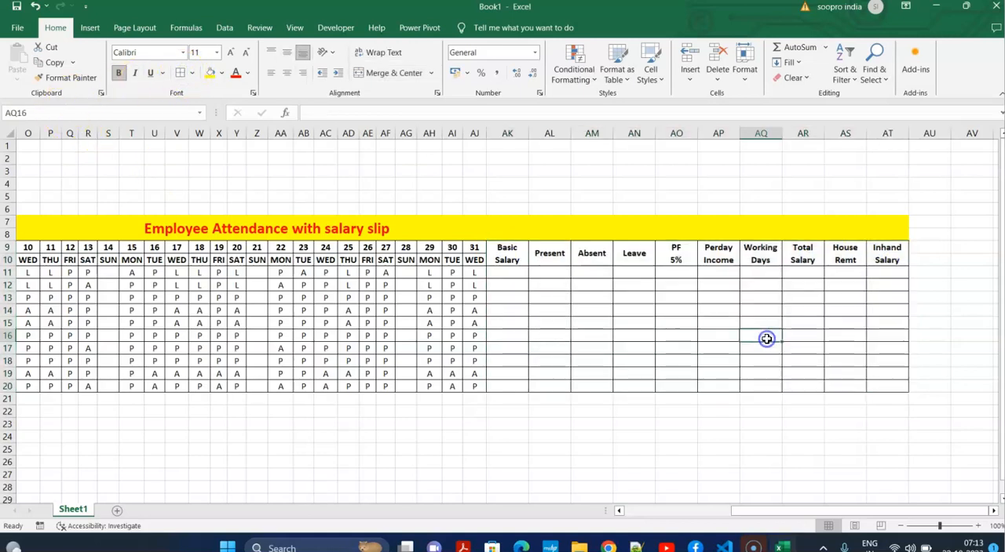
# Enter the basic salaries 40000, 35000 and 25000 in AK11, AK12 and AK13.
pyautogui.click(507, 274)
pyautogui.write('40000')
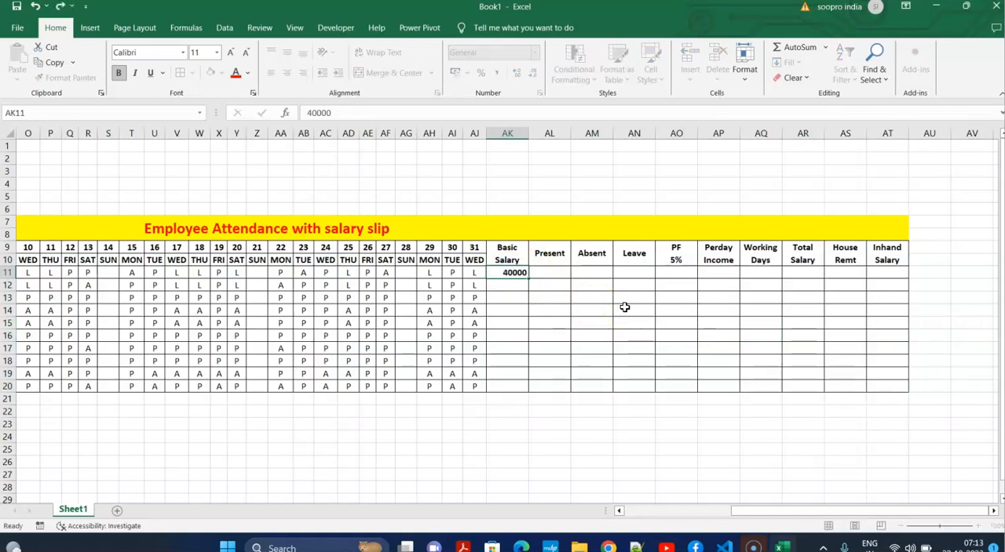
pyautogui.press('Return')
pyautogui.write('35000')
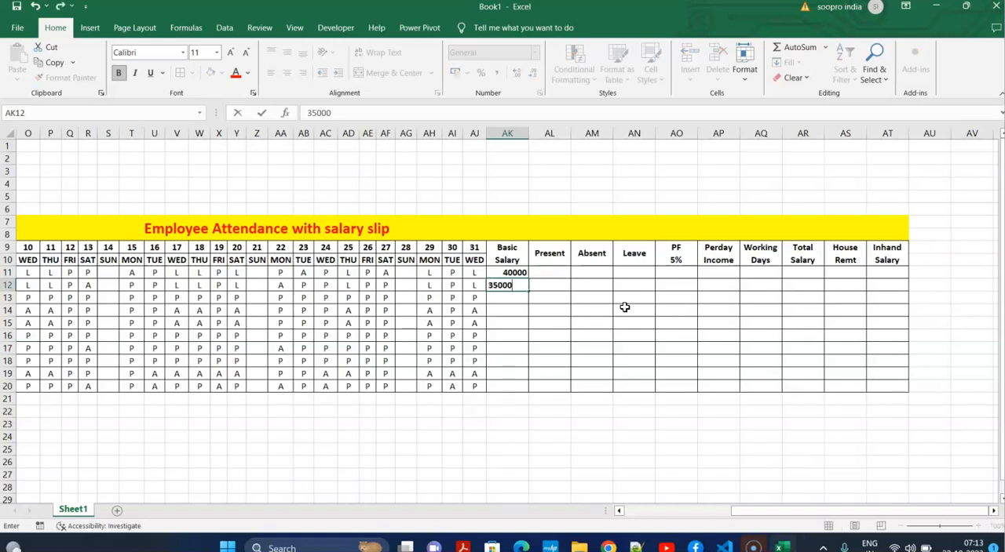
pyautogui.press('Return')
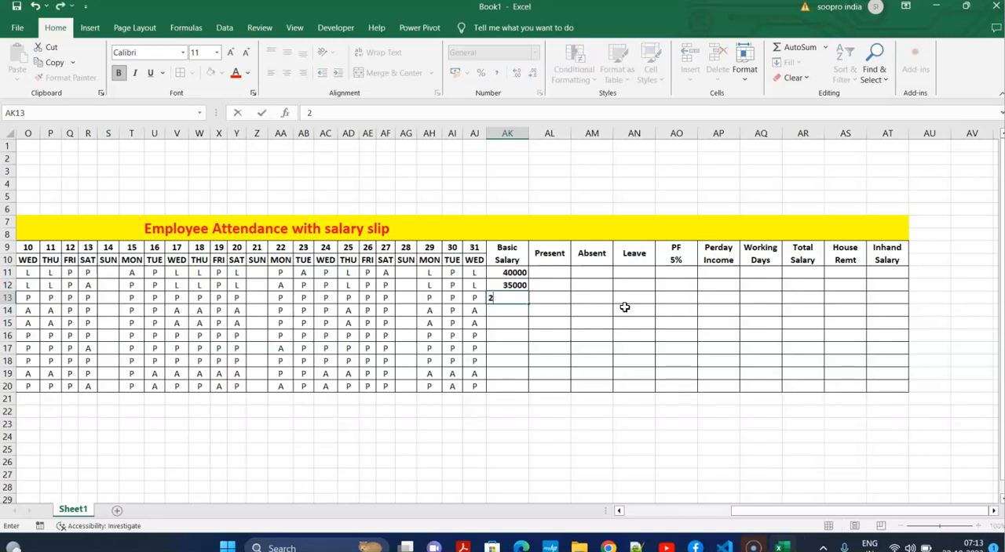
pyautogui.press('Return')
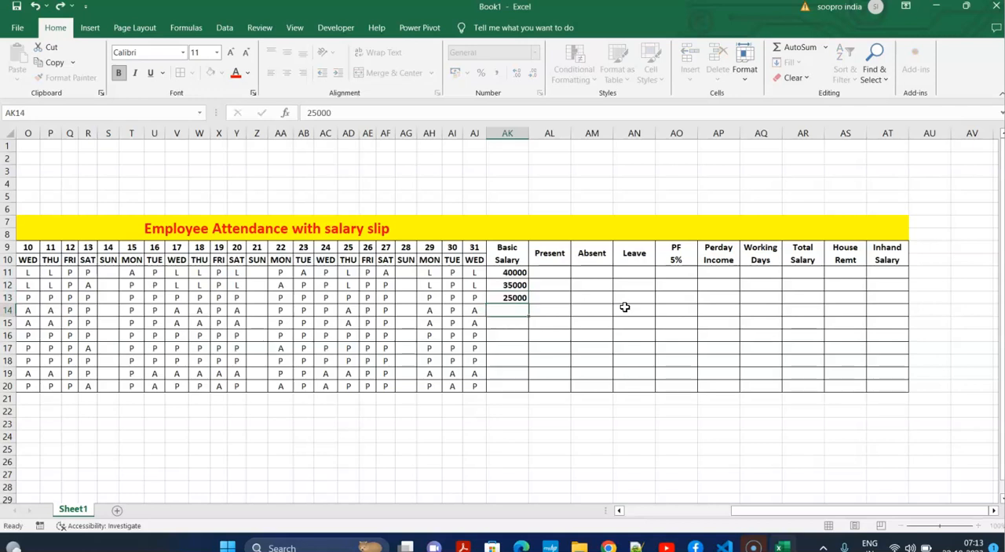
pyautogui.moveTo(514, 272); pyautogui.dragTo(525, 379)
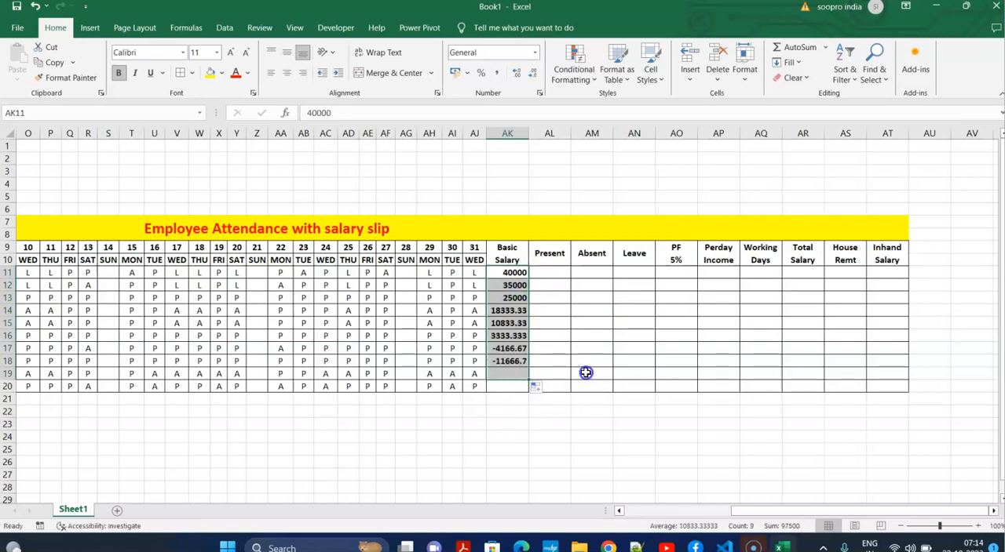
pyautogui.click(586, 373)
pyautogui.moveTo(514, 311); pyautogui.dragTo(513, 383)
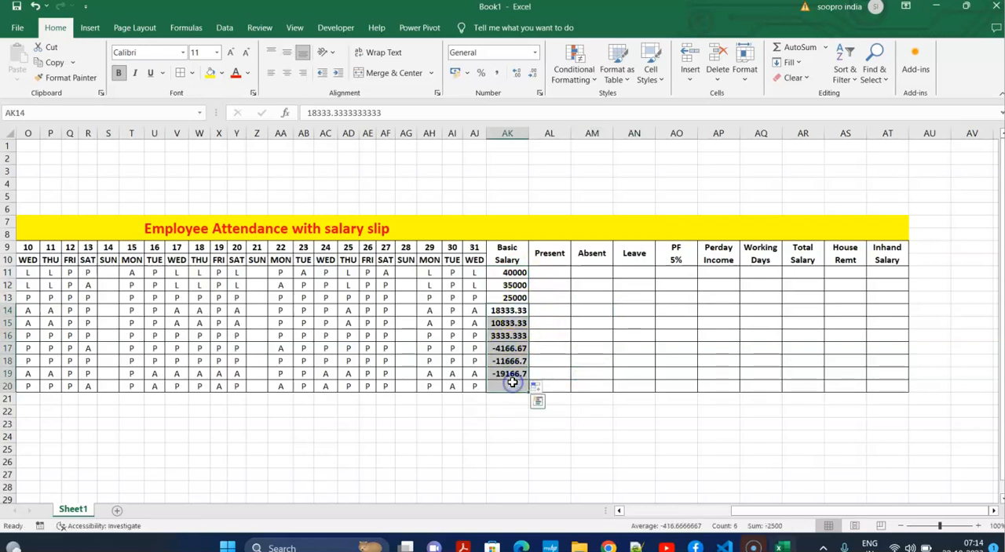
pyautogui.press('Delete')
# Copy the salaries in AK11:AK13 into AK14:AK16 and AK17:AK19, and enter 40000 in AK20.
pyautogui.moveTo(512, 273); pyautogui.dragTo(511, 294)
pyautogui.hotkey('ctrl', 'c')
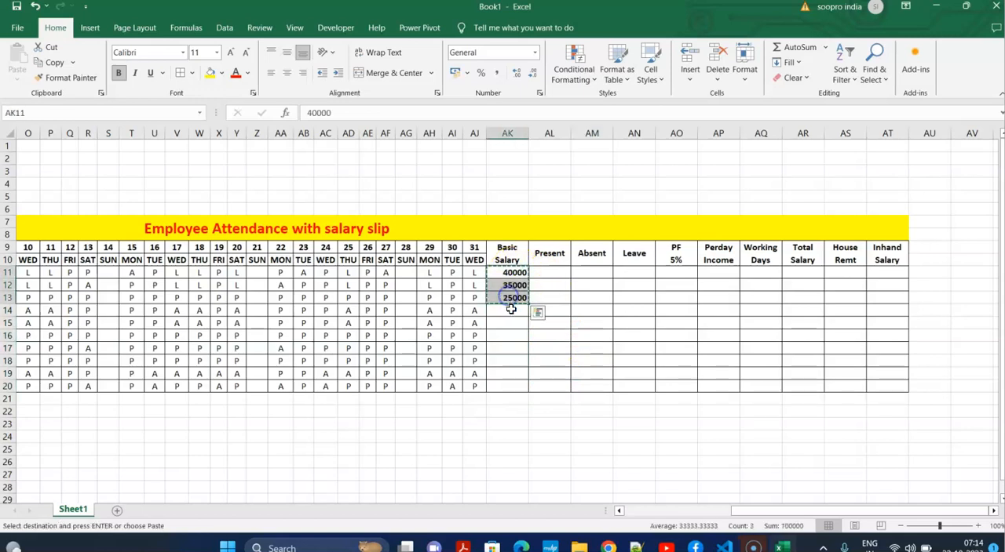
pyautogui.click(511, 309)
pyautogui.hotkey('ctrl', 'v')
pyautogui.click(509, 348)
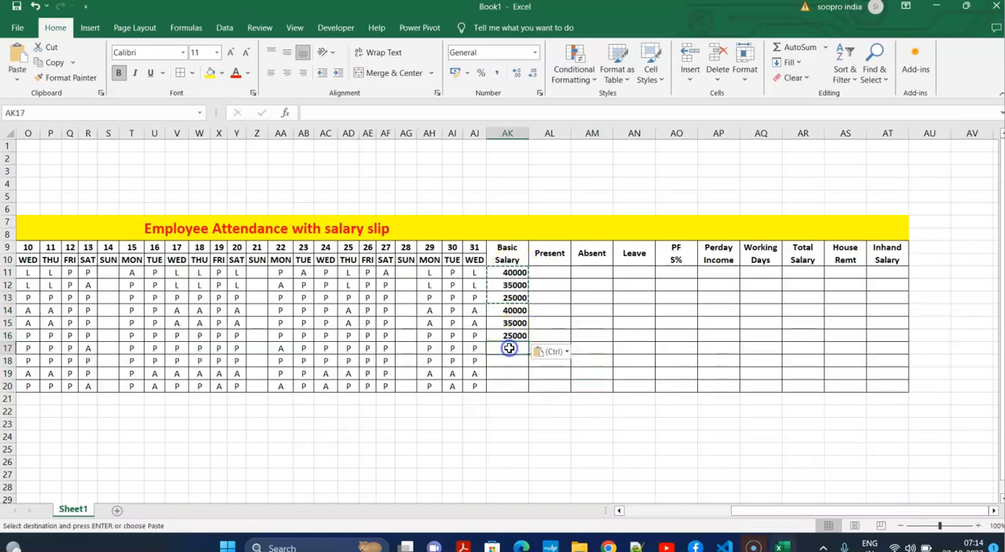
pyautogui.hotkey('ctrl', 'v')
pyautogui.click(598, 360)
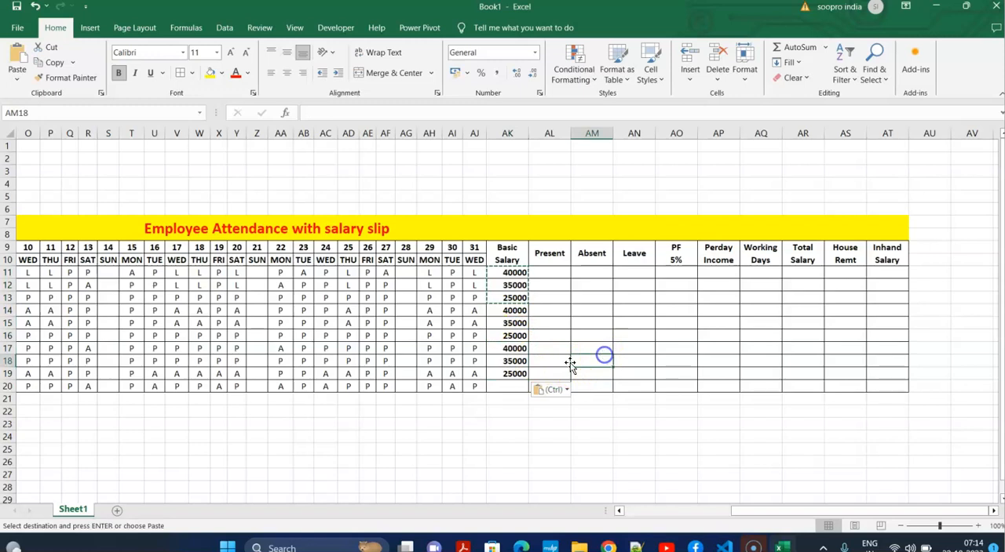
pyautogui.doubleClick(500, 385)
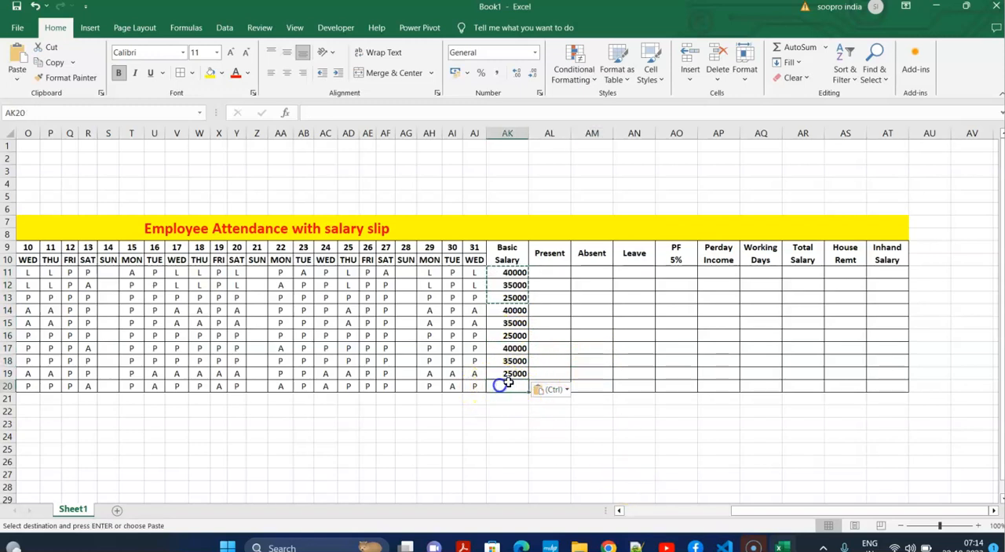
pyautogui.write('35')
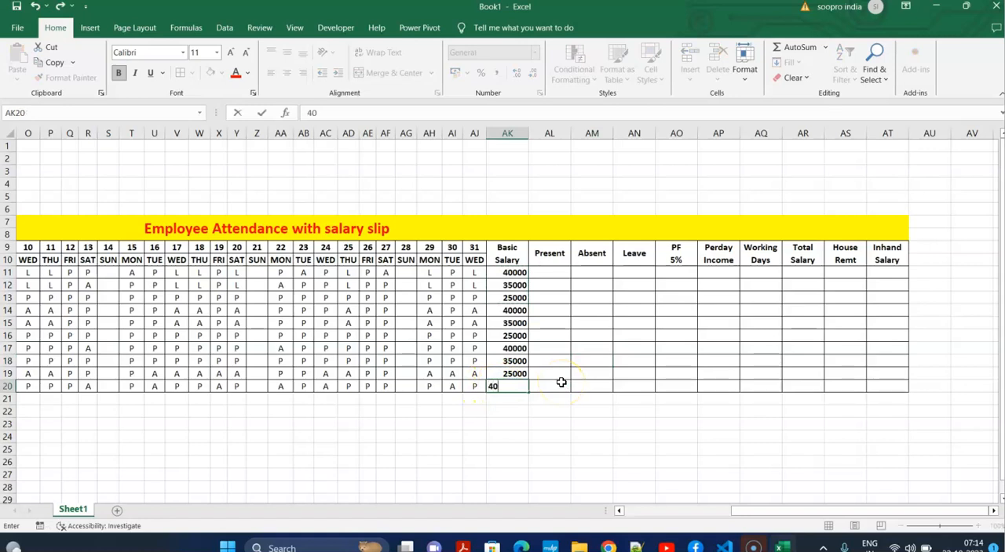
pyautogui.click(600, 396)
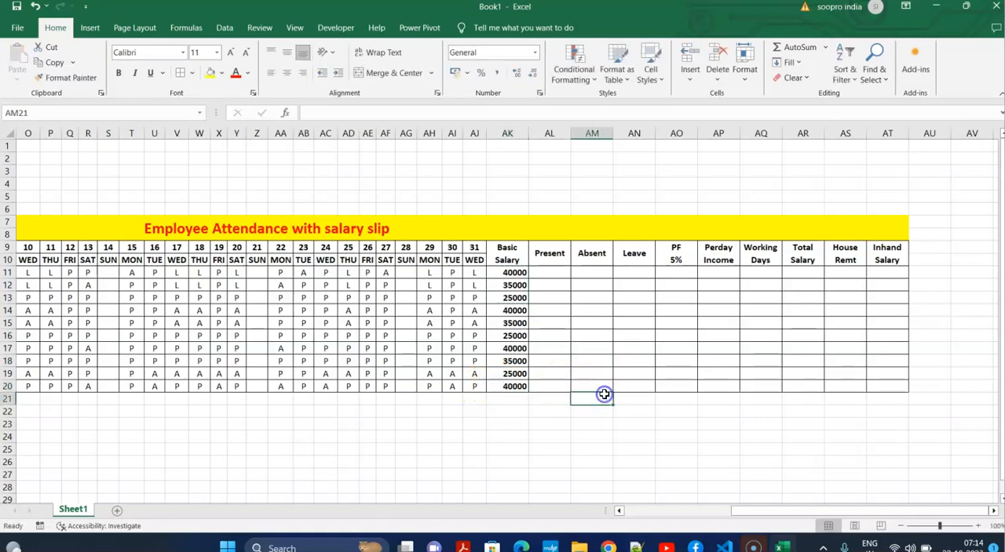
# Center and middle-align AK11:AT20, and remove the bold formatting from the empty cells AL11:AT20.
pyautogui.moveTo(834, 515); pyautogui.dragTo(742, 530)
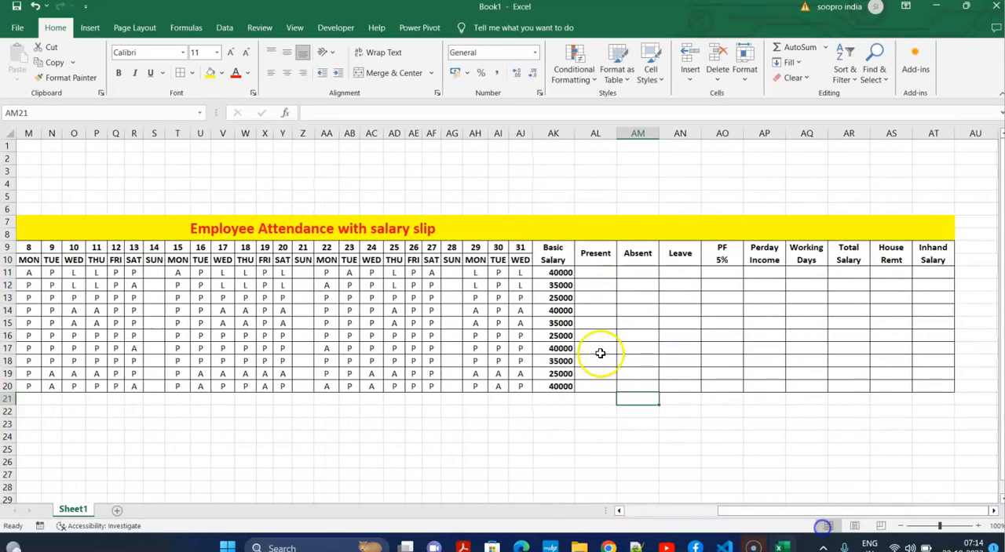
pyautogui.moveTo(564, 273); pyautogui.dragTo(918, 391)
pyautogui.click(286, 72)
pyautogui.click(286, 52)
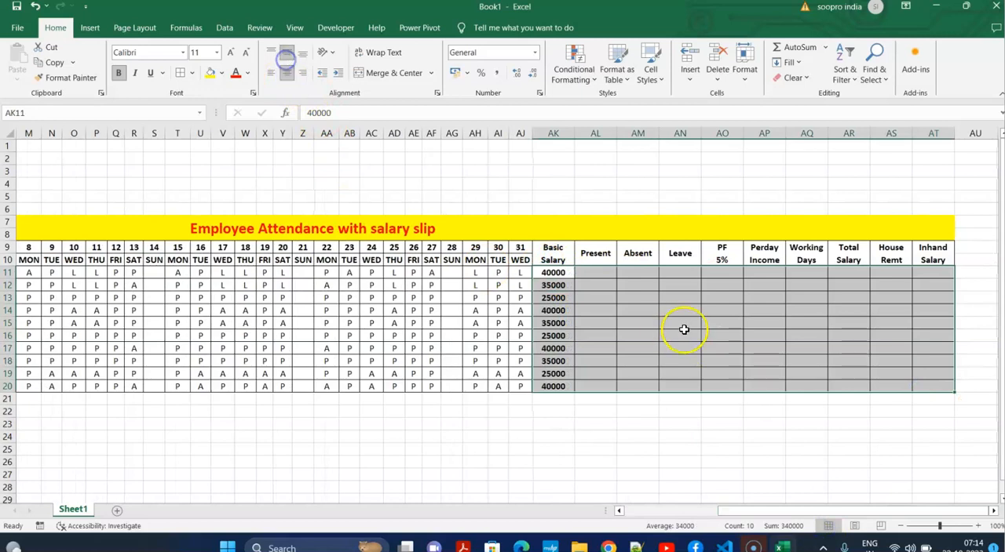
pyautogui.click(684, 329)
pyautogui.moveTo(595, 272); pyautogui.dragTo(932, 384)
pyautogui.click(118, 72)
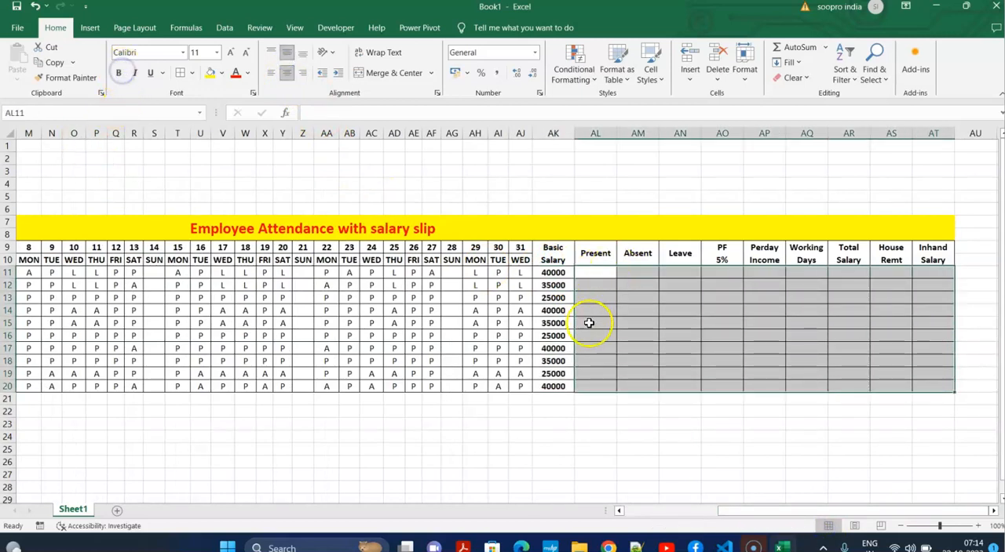
pyautogui.click(612, 328)
# Enter the formula =countif(F11:AJ11,"p") in AL11 to count the first employee's present days.
pyautogui.click(609, 277)
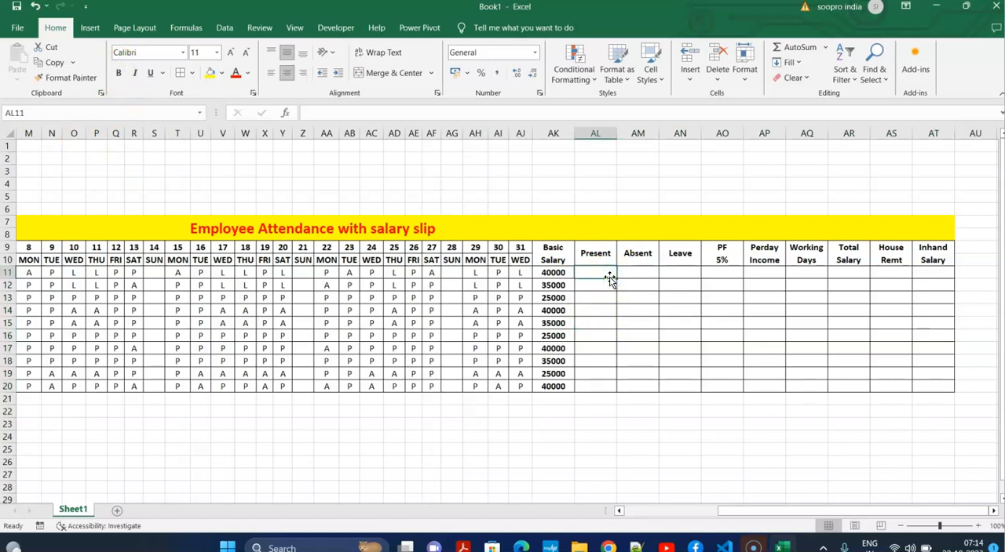
pyautogui.write('=countif(')
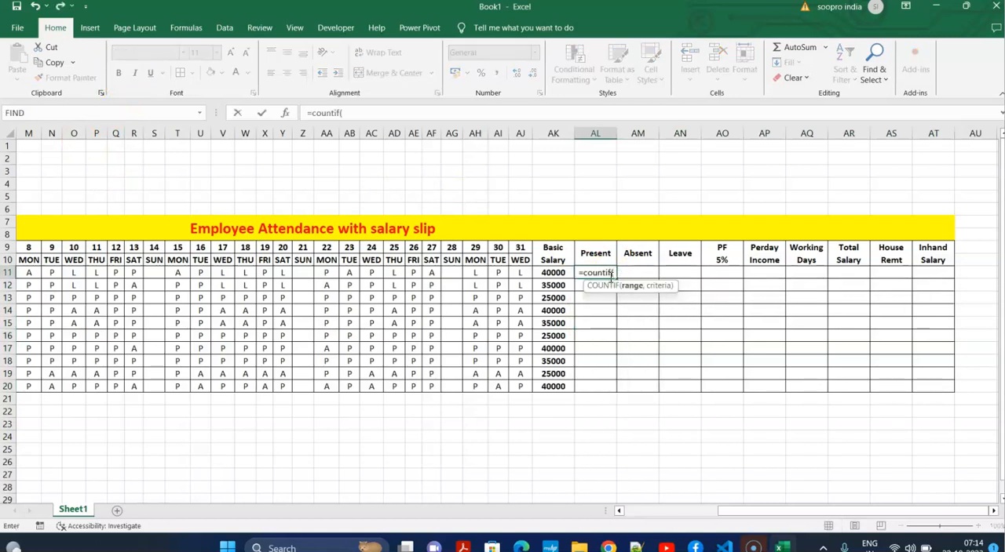
pyautogui.click(521, 271)
pyautogui.moveTo(520, 272); pyautogui.dragTo(226, 278)
pyautogui.moveTo(688, 513); pyautogui.dragTo(823, 511)
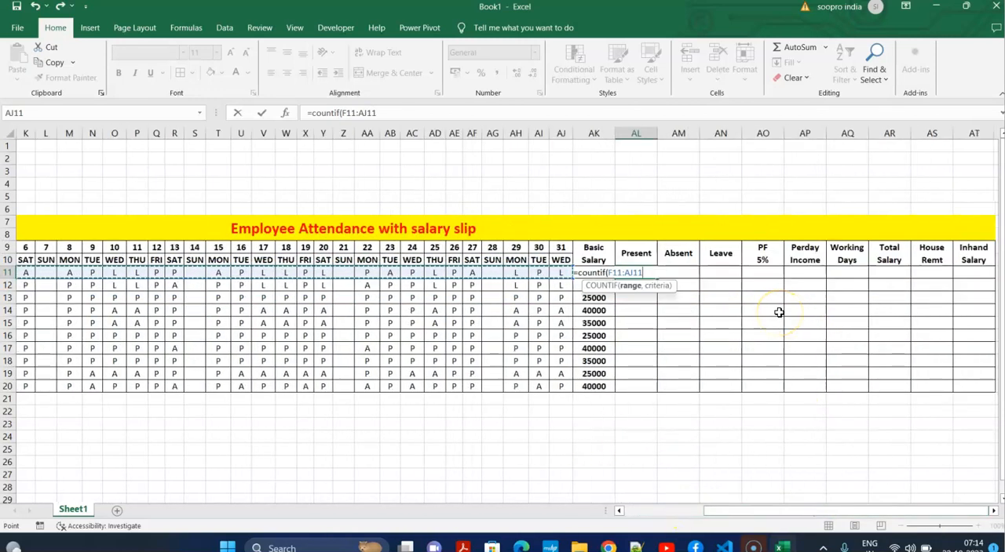
pyautogui.write(',')
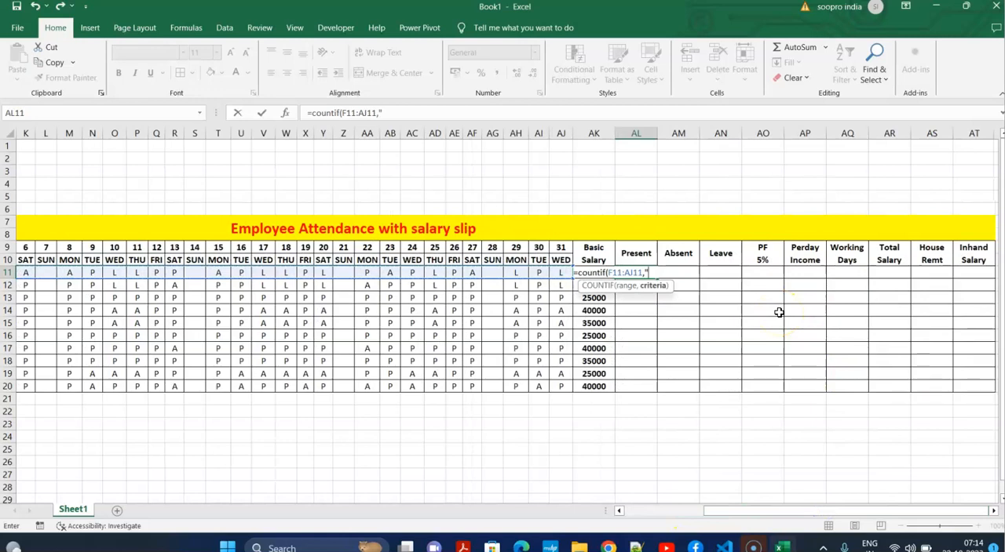
pyautogui.write('"p")')
pyautogui.press('Return')
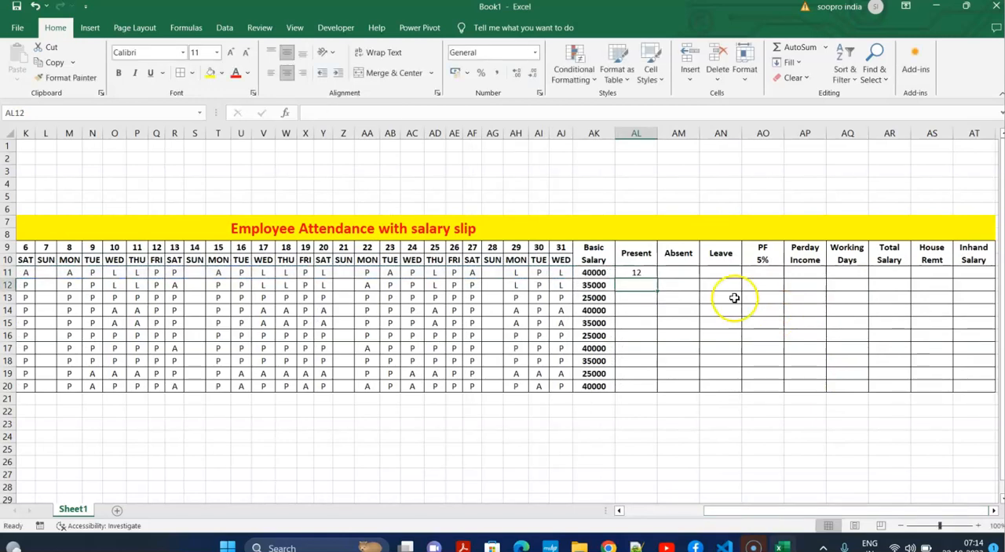
# Check the Present count against the individual P entries in row 11, from day 31 back to day 1.
pyautogui.click(538, 273)
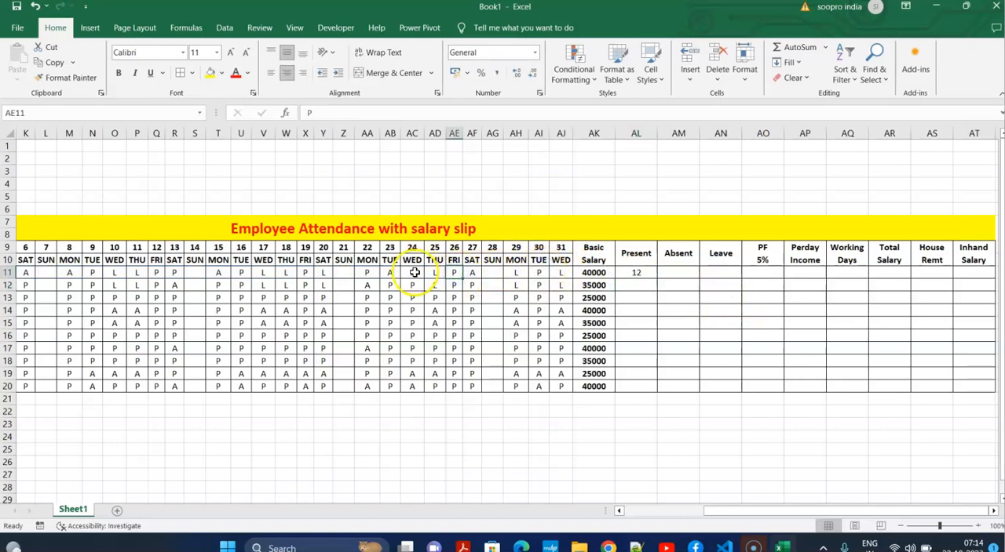
pyautogui.click(369, 273)
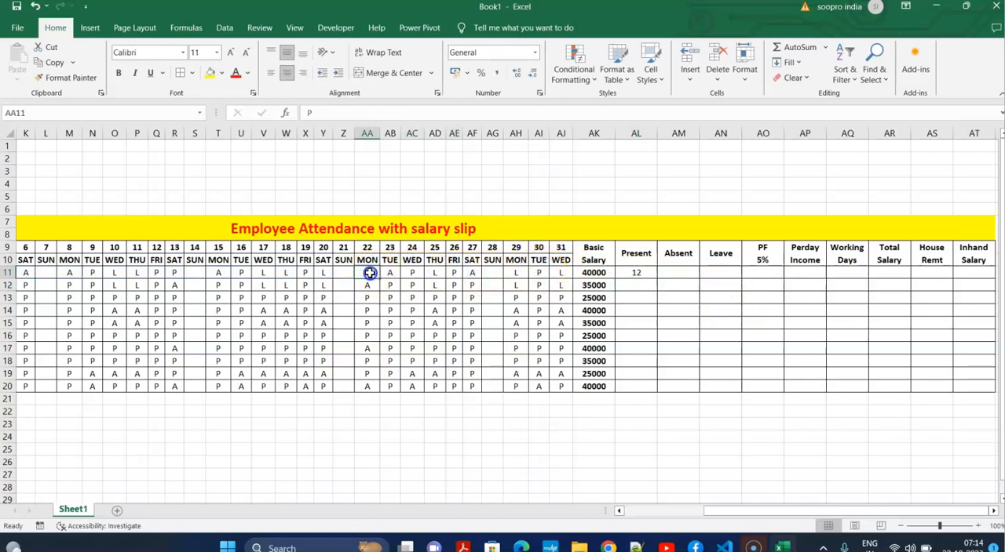
pyautogui.click(241, 272)
pyautogui.click(174, 272)
pyautogui.click(156, 273)
pyautogui.click(100, 272)
pyautogui.moveTo(702, 511); pyautogui.dragTo(675, 514)
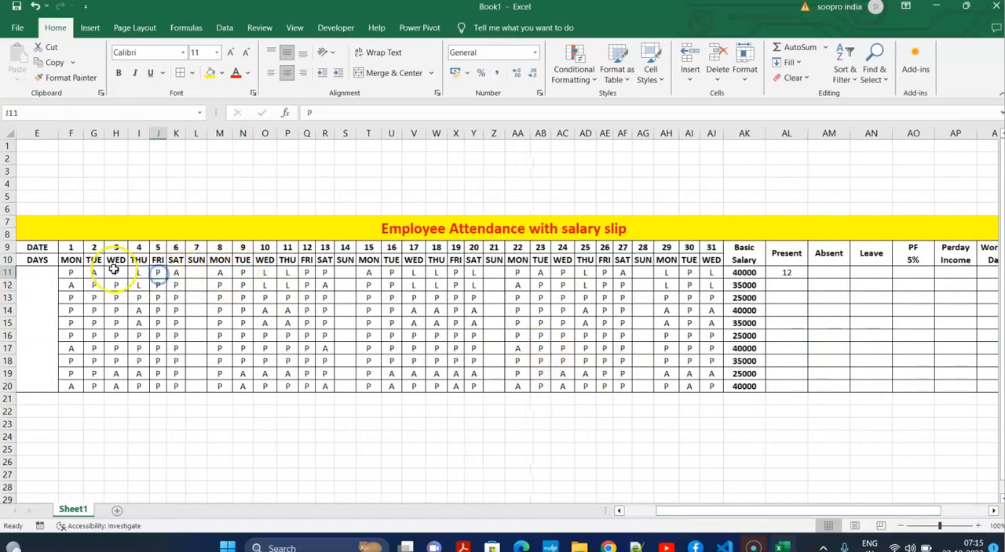
pyautogui.click(70, 271)
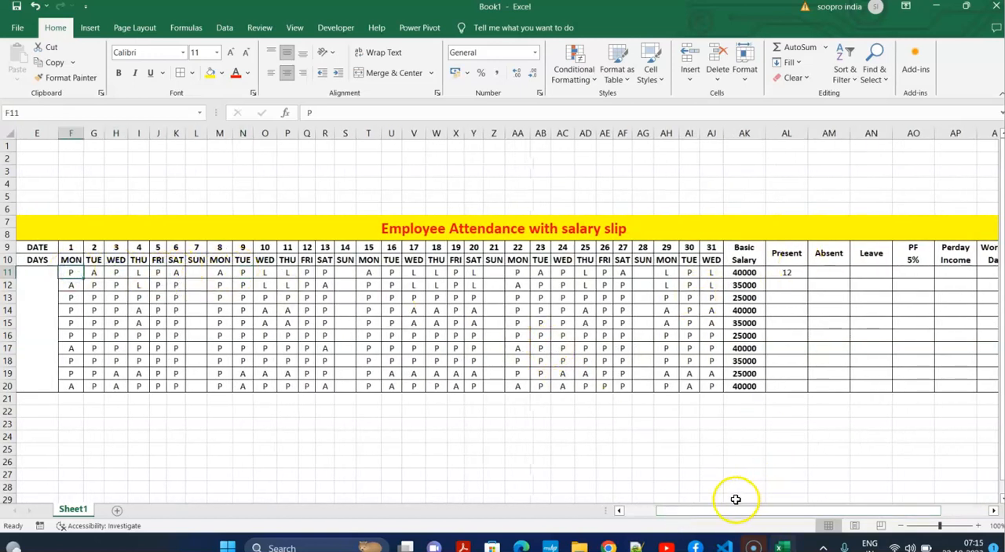
# Fill the Present formula from AL11 down to AL20.
pyautogui.moveTo(736, 511); pyautogui.dragTo(891, 518)
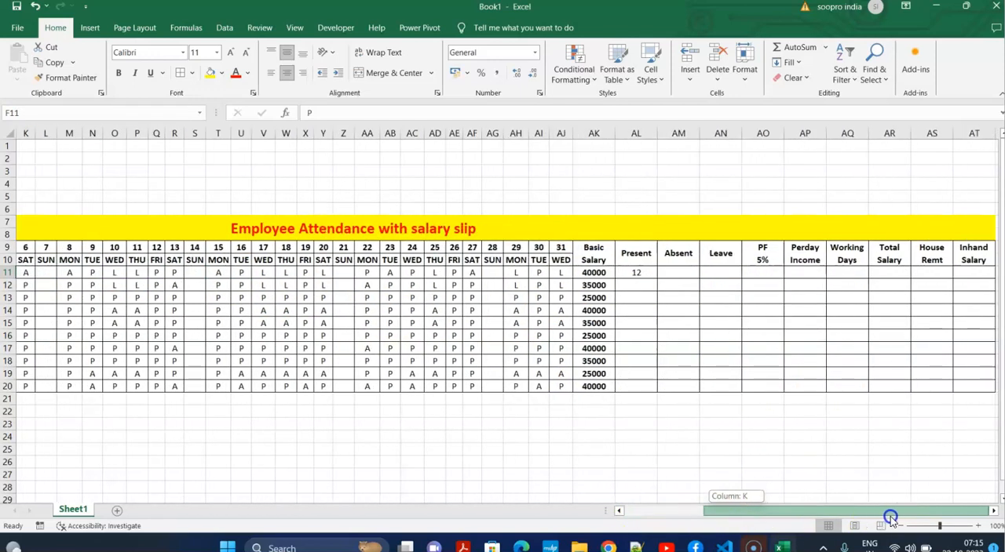
pyautogui.click(635, 286)
pyautogui.click(637, 273)
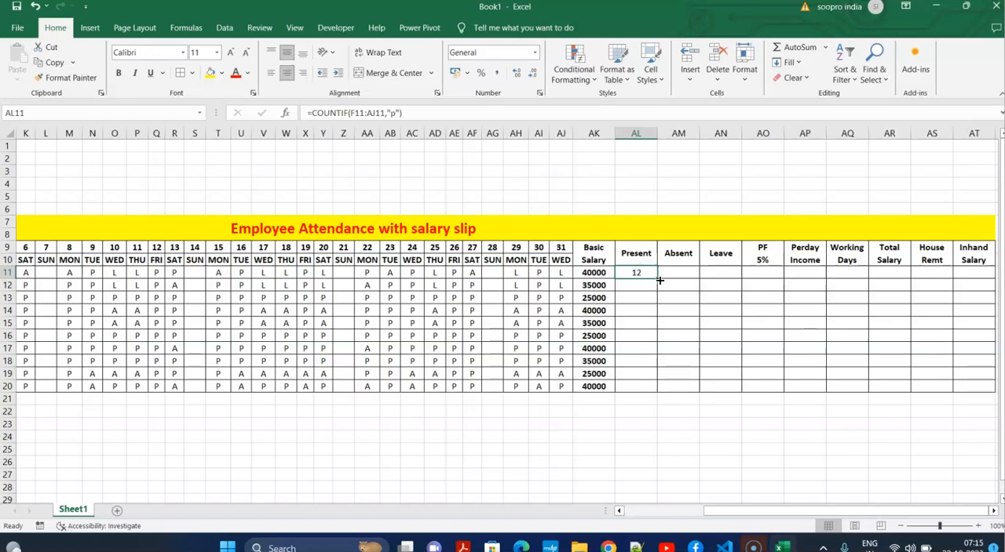
pyautogui.moveTo(657, 276); pyautogui.dragTo(657, 393)
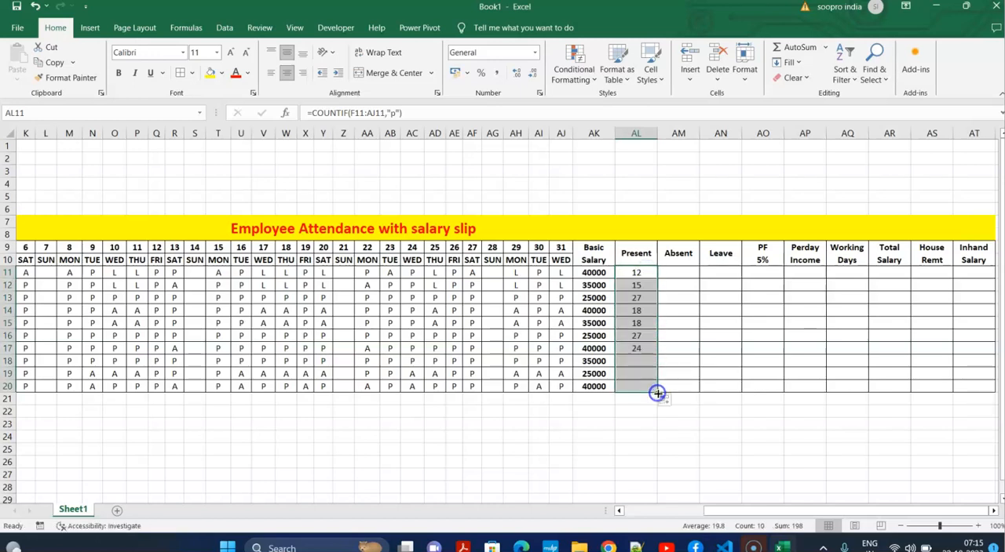
# Enter the formula =countif(F11:AJ11,"a") in AM11 to count the first employee's absent days.
pyautogui.click(681, 273)
pyautogui.write('=countif(')
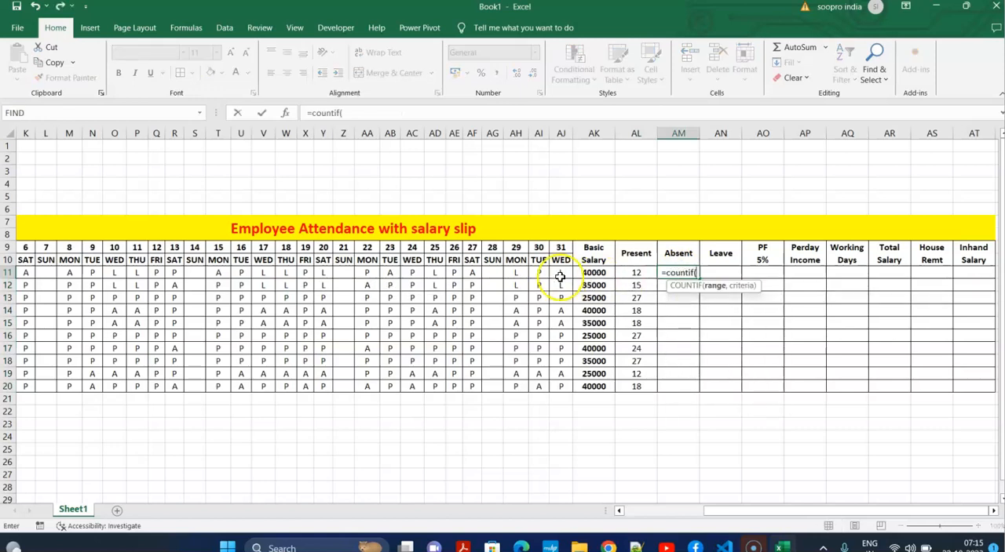
pyautogui.moveTo(561, 273); pyautogui.dragTo(183, 273)
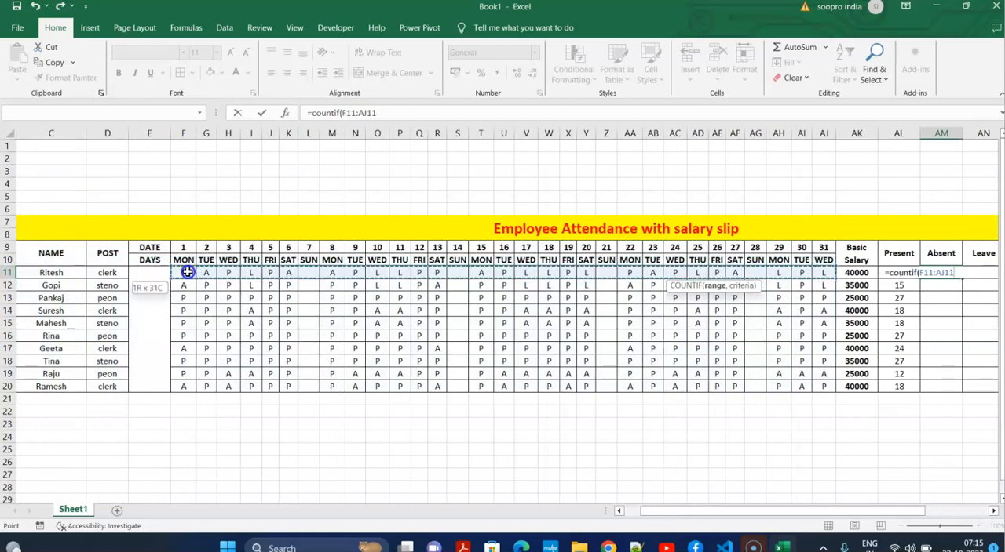
pyautogui.moveTo(710, 510); pyautogui.dragTo(819, 503)
pyautogui.write(',"a')
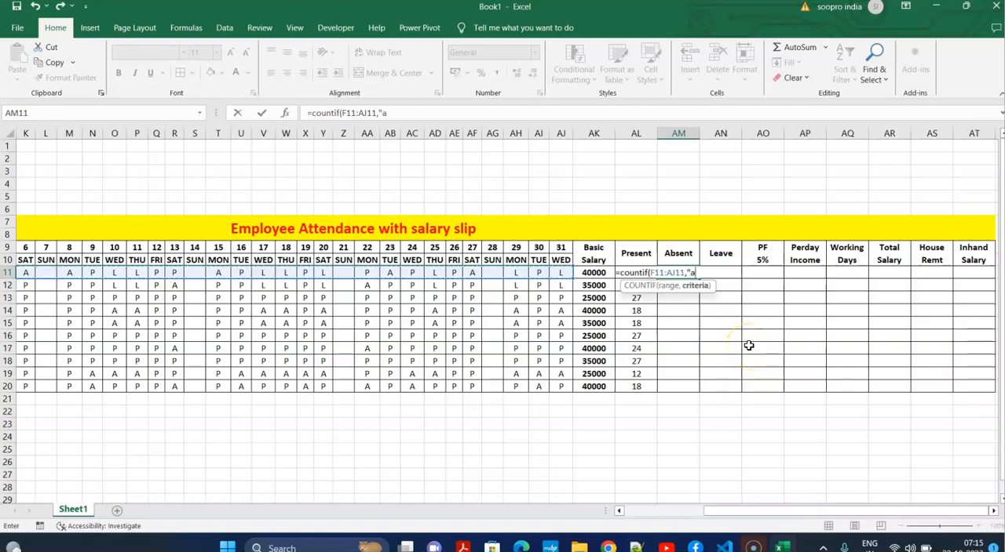
pyautogui.write('"')
pyautogui.press('Return')
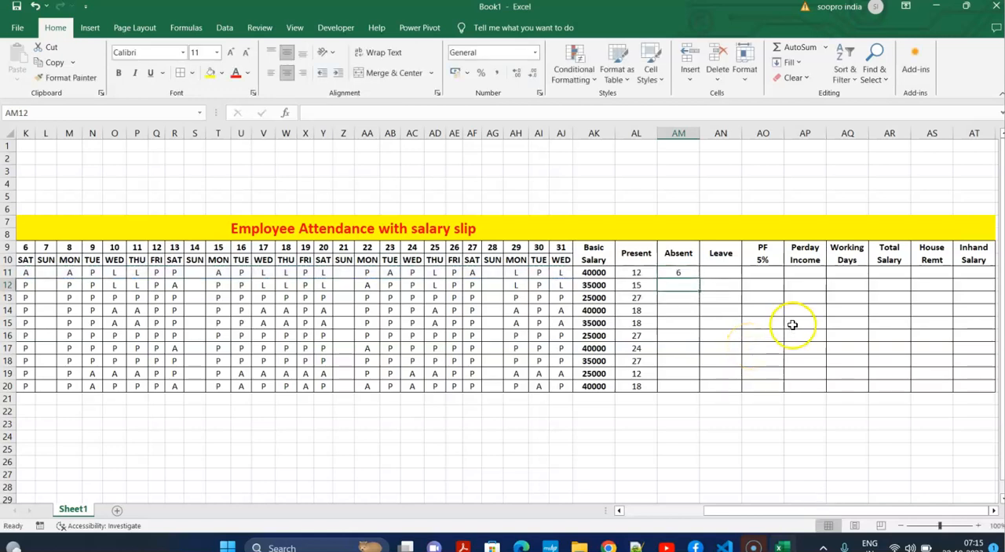
# Enter the formula =countif(F11:AJ11,"l") in AN11 to count leave days and fill it down to AN20.
pyautogui.click(711, 274)
pyautogui.write('=c')
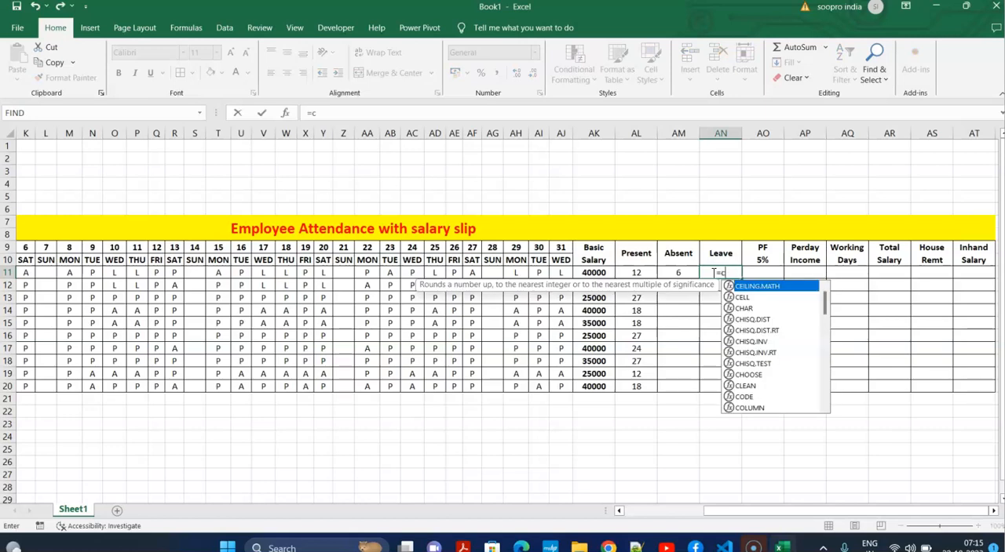
pyautogui.write('ountif(')
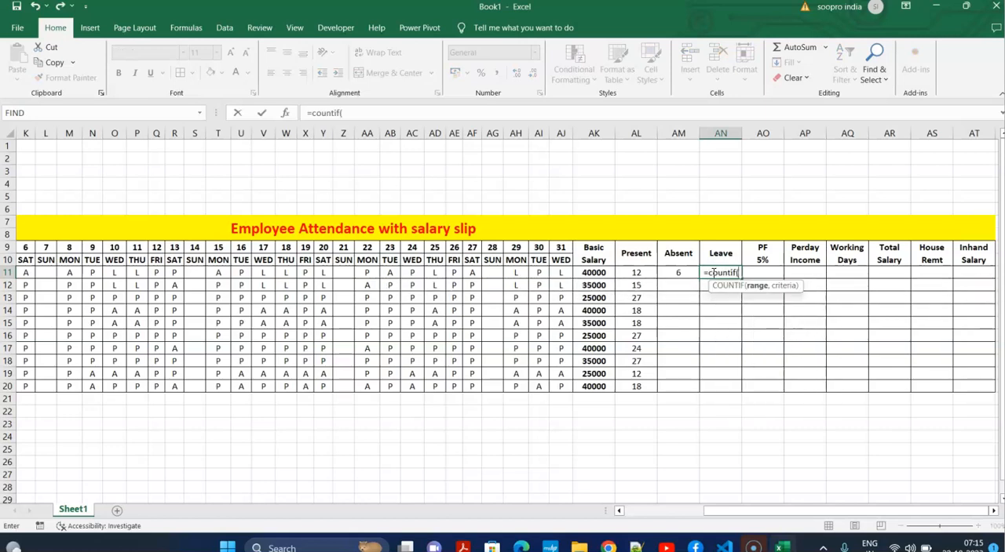
pyautogui.moveTo(560, 271); pyautogui.dragTo(183, 267)
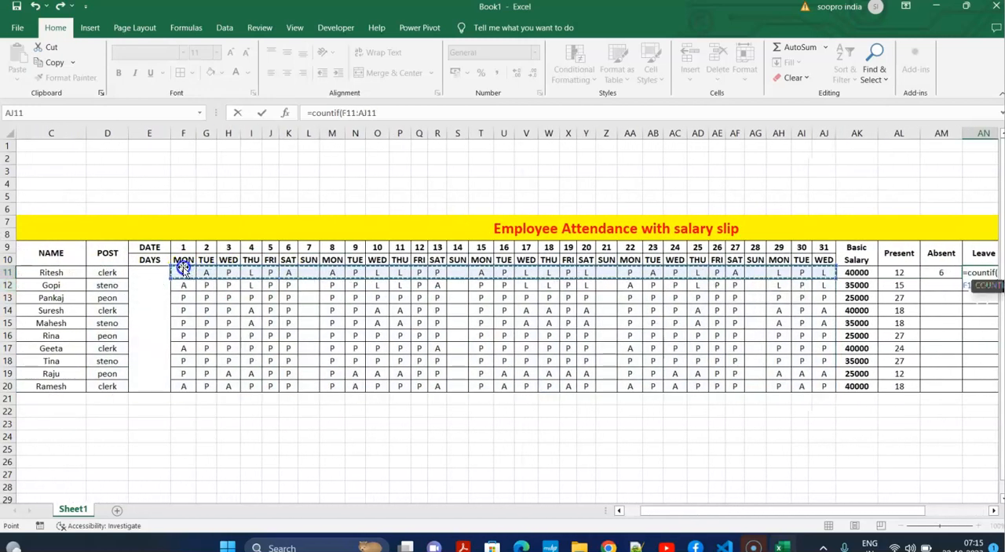
pyautogui.moveTo(765, 511); pyautogui.dragTo(829, 511)
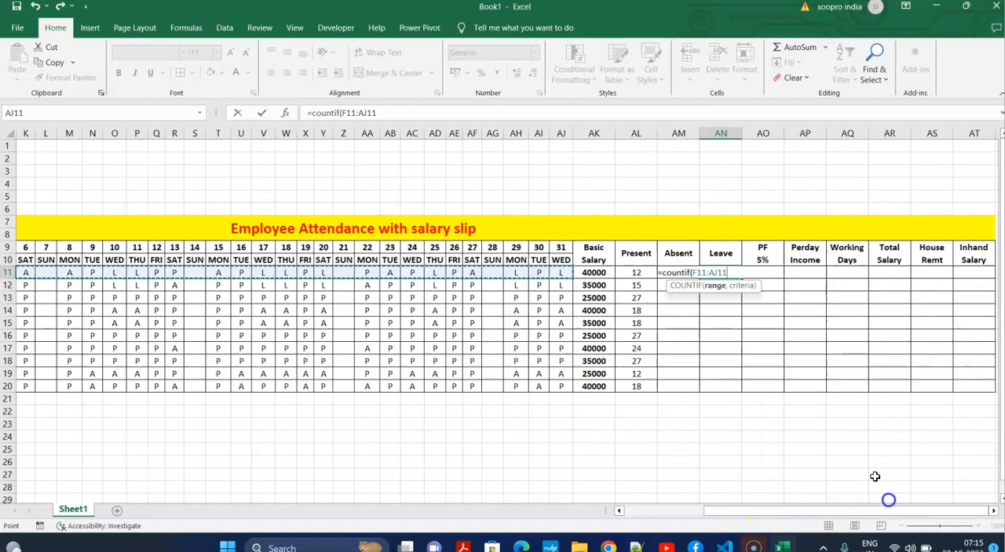
pyautogui.write(',')
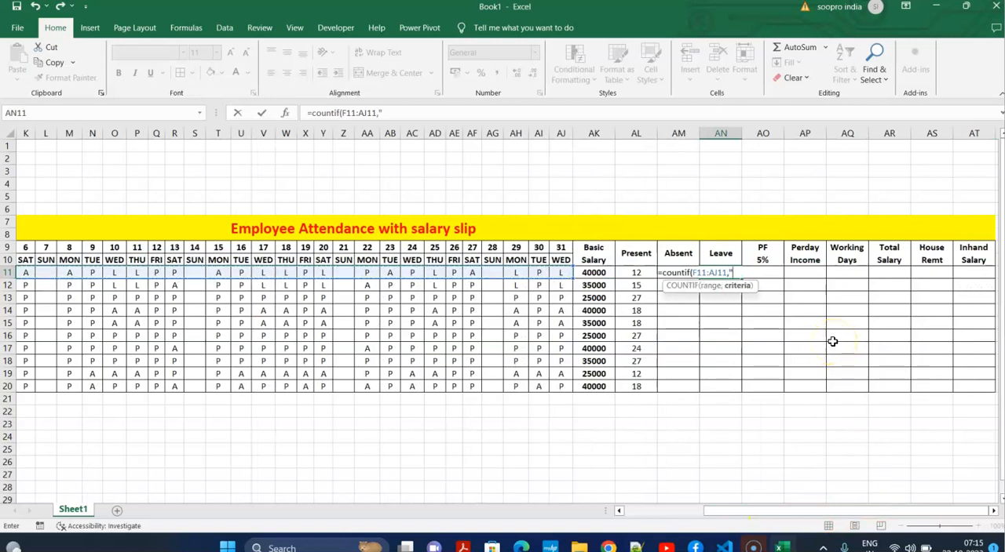
pyautogui.write('"l")')
pyautogui.press('Return')
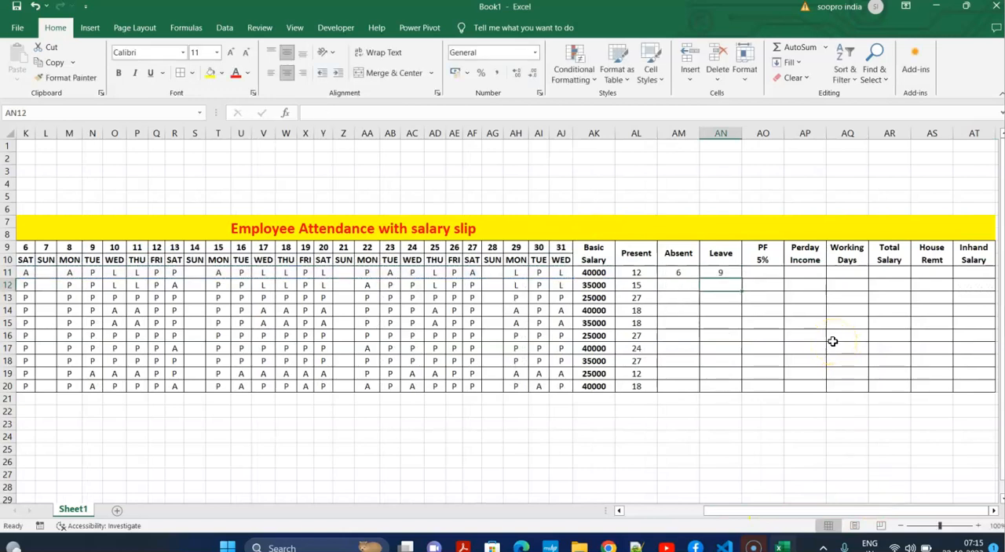
pyautogui.click(730, 268)
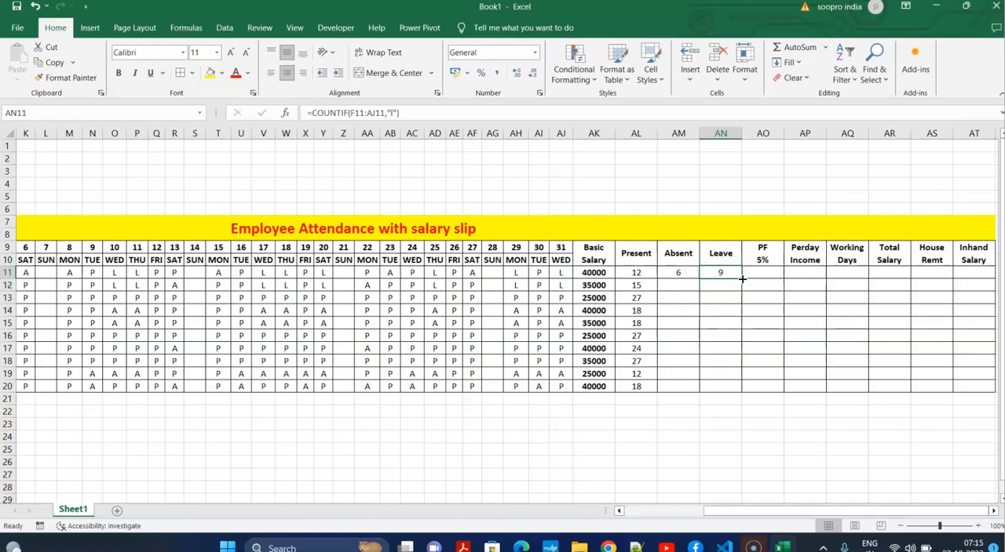
pyautogui.doubleClick(742, 278)
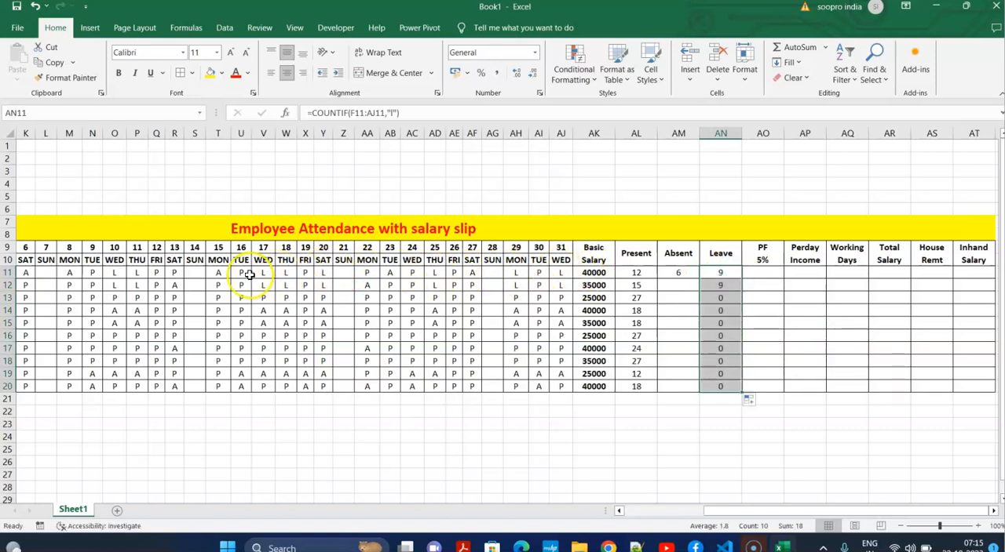
# Calculate the PF in AO11 with the formula =AK11*5% and fill it down to AO20.
pyautogui.moveTo(740, 503); pyautogui.dragTo(658, 506)
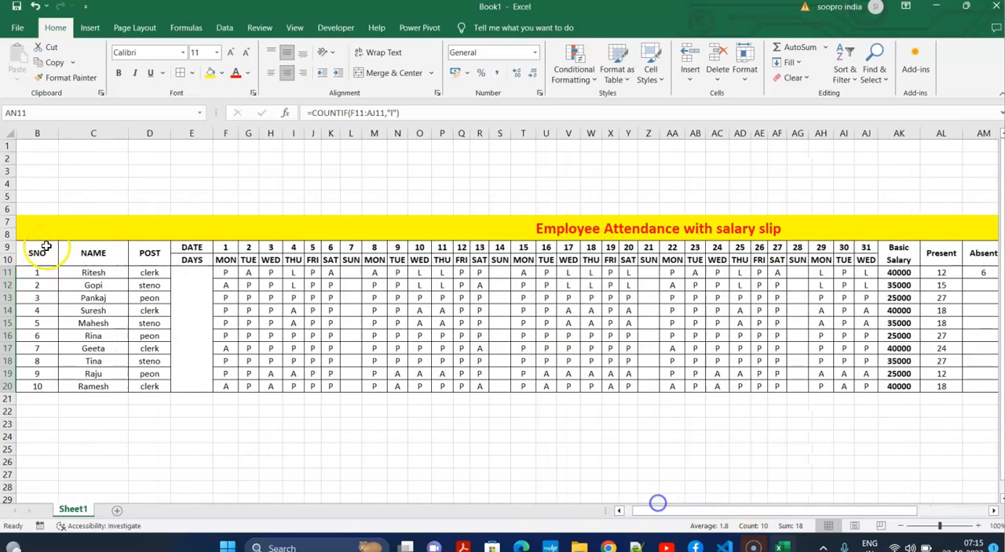
pyautogui.moveTo(308, 274); pyautogui.dragTo(294, 274)
pyautogui.moveTo(760, 518); pyautogui.dragTo(831, 512)
pyautogui.click(773, 270)
pyautogui.write('=')
pyautogui.click(594, 273)
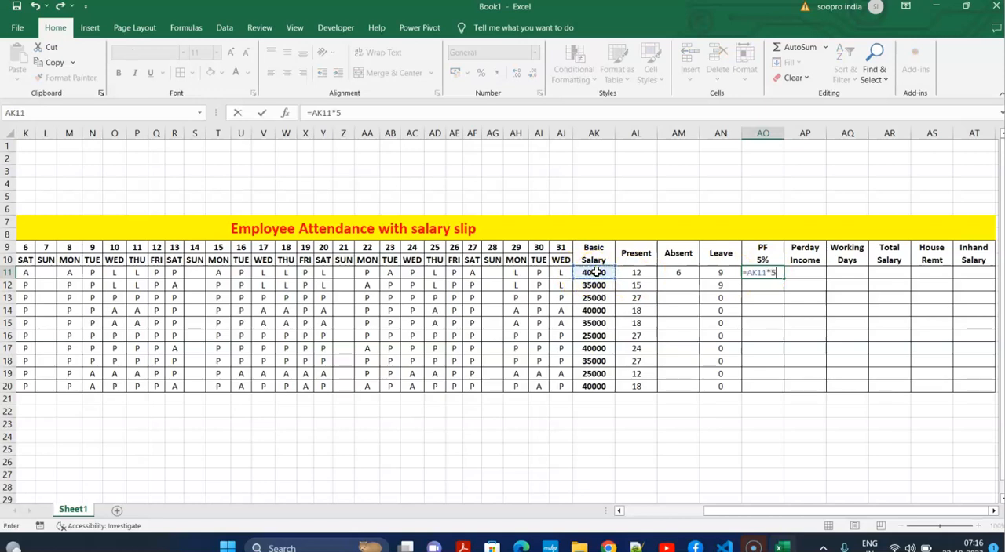
pyautogui.press('Return')
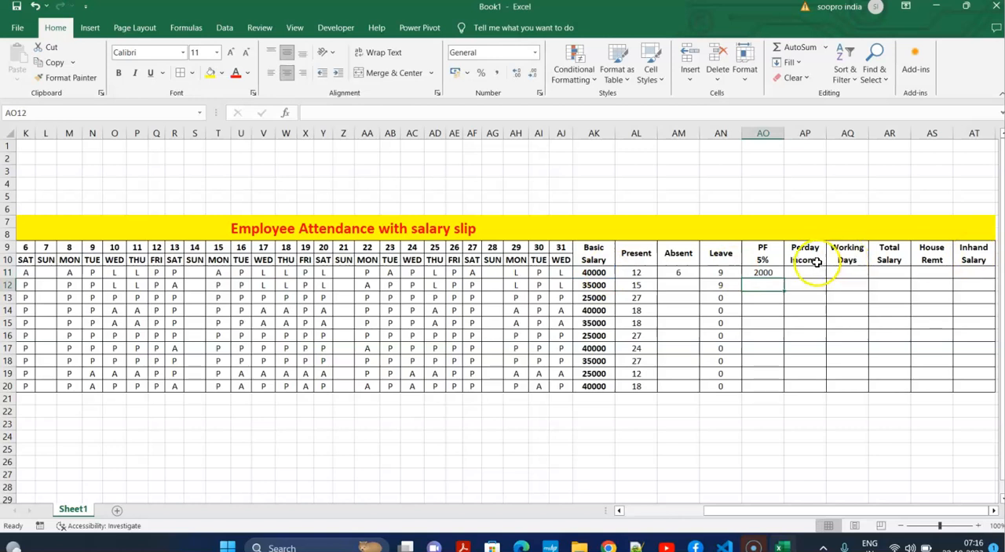
pyautogui.click(773, 272)
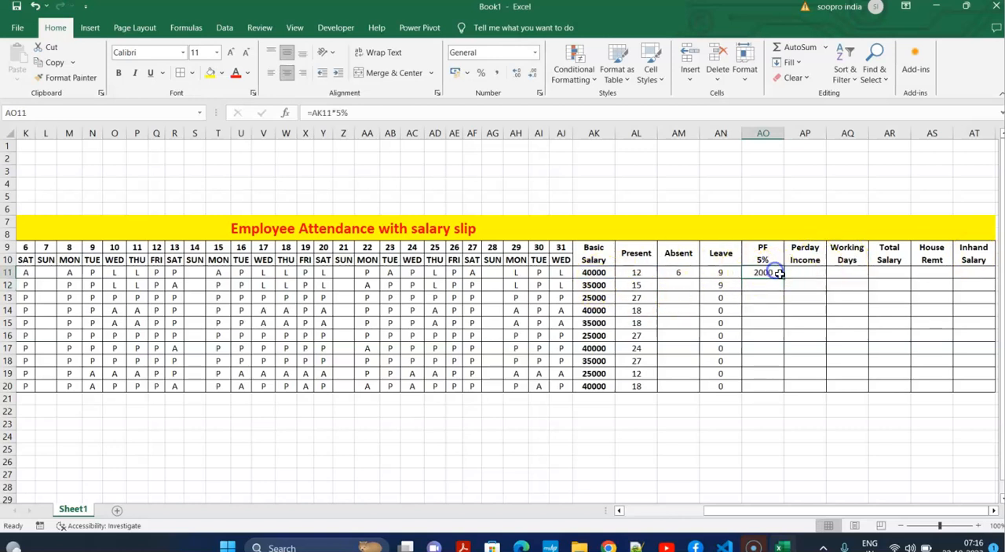
pyautogui.doubleClick(784, 276)
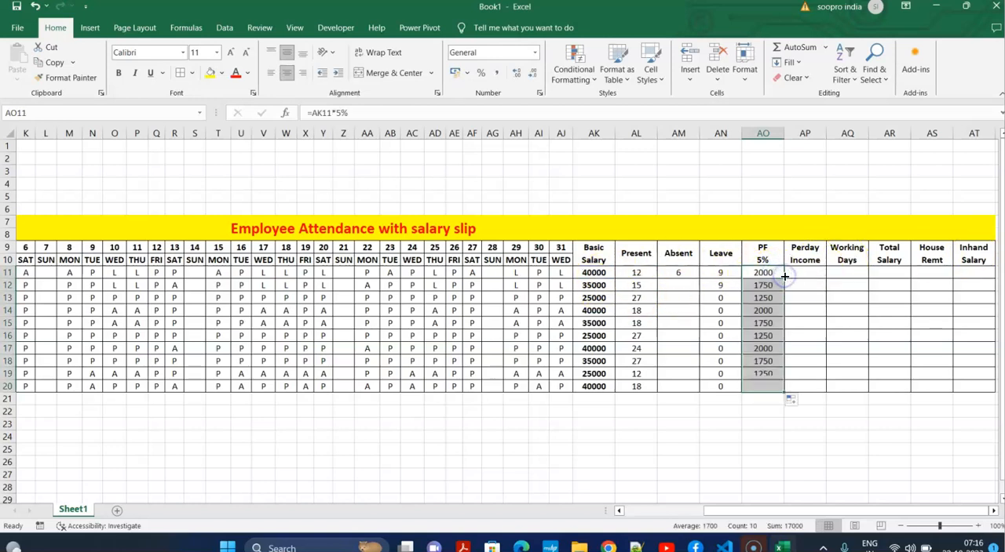
# Calculate the per-day income in AP11 with the formula =AK11/31 and fill it down to AP20.
pyautogui.click(806, 274)
pyautogui.write('=')
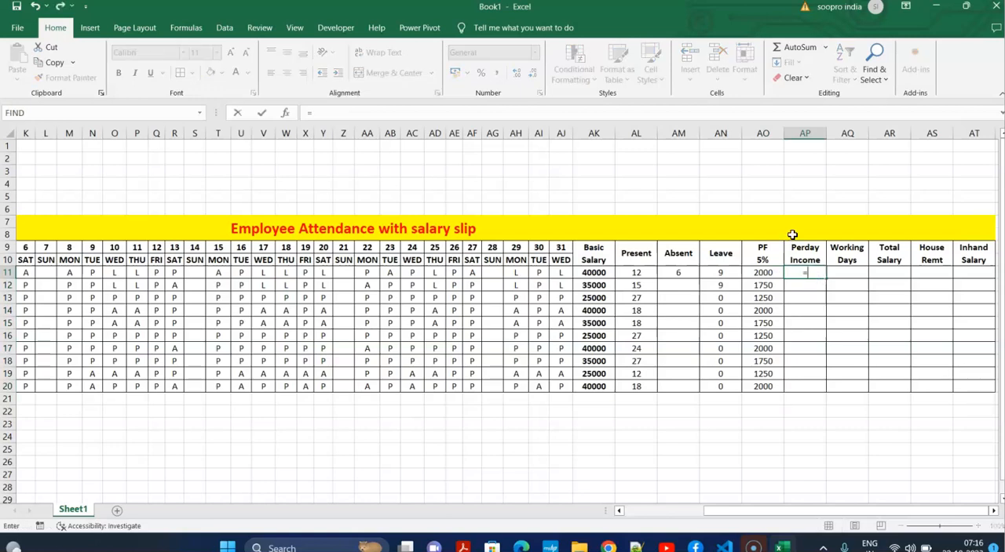
pyautogui.click(594, 274)
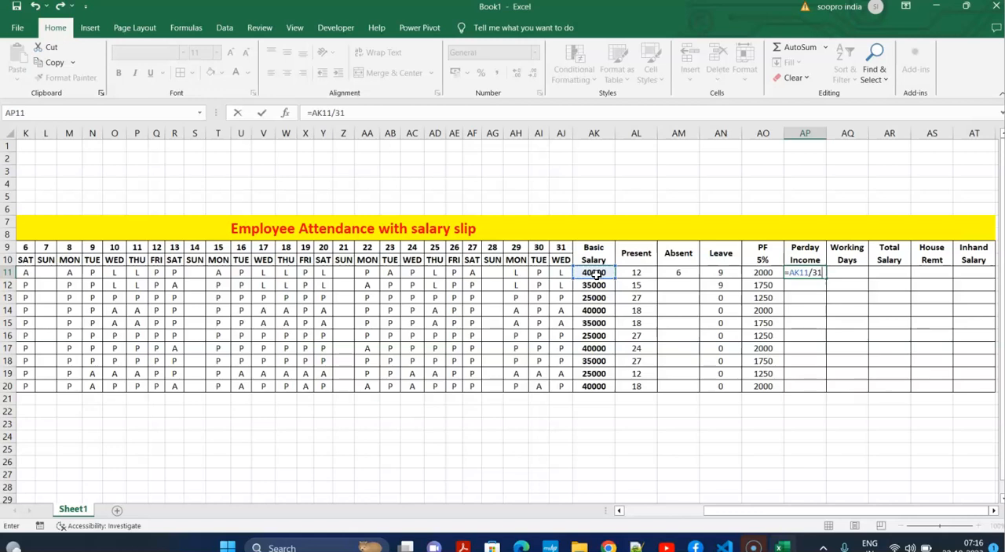
pyautogui.press('Return')
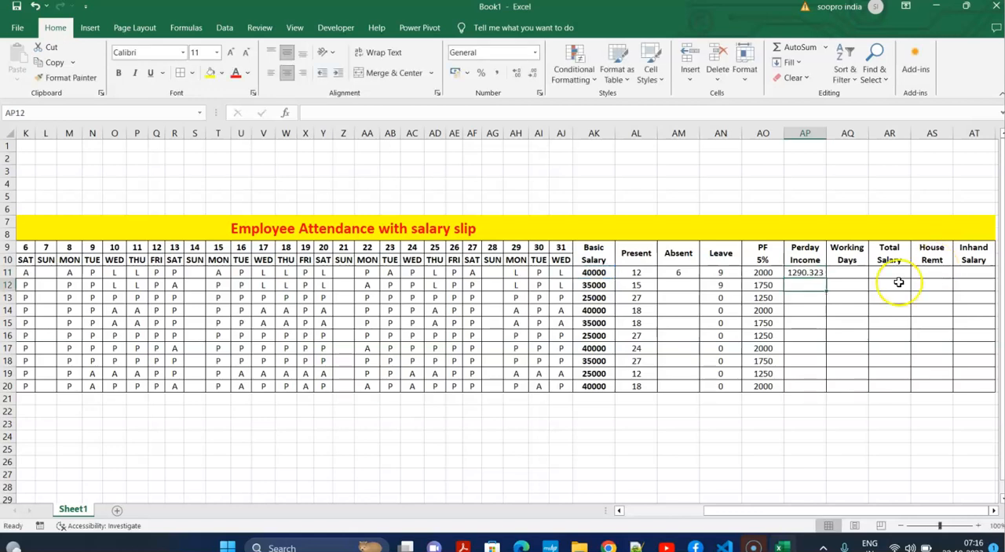
pyautogui.click(812, 270)
pyautogui.doubleClick(828, 280)
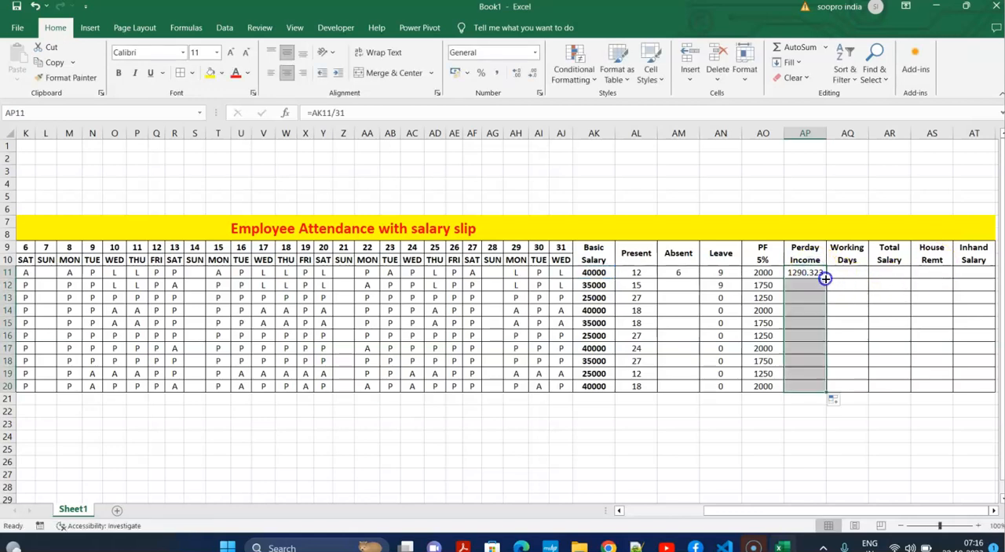
# Fill the Absent formula from AM11 down to AM20.
pyautogui.click(861, 273)
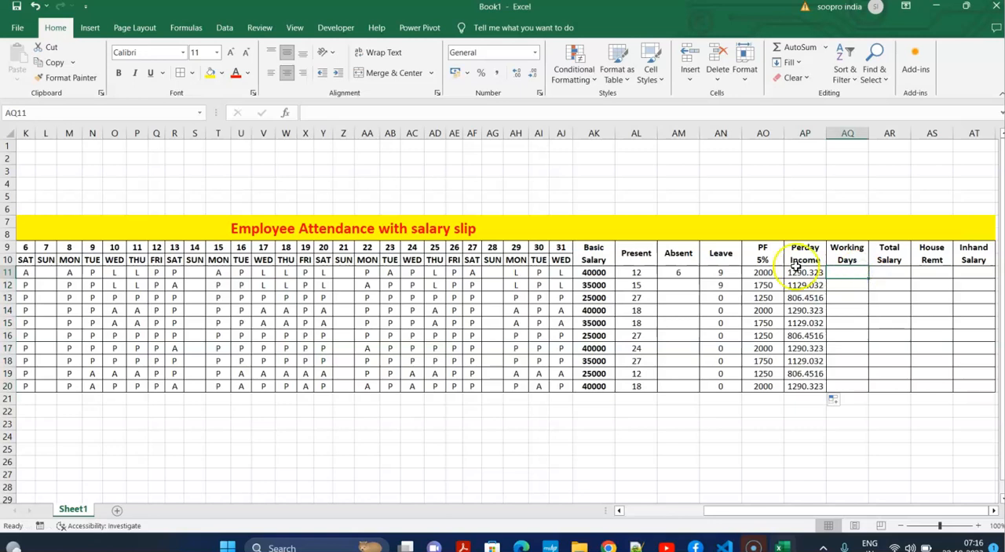
pyautogui.click(678, 272)
pyautogui.doubleClick(699, 279)
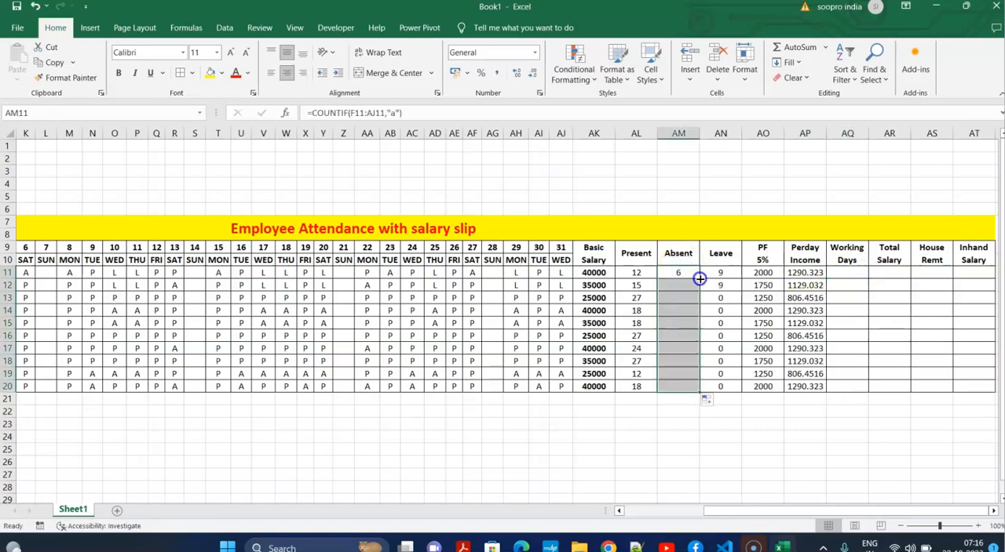
# Calculate the working days in AQ11 with the formula =31-AM11-AN11 and fill it down to AQ20.
pyautogui.click(860, 272)
pyautogui.write('=')
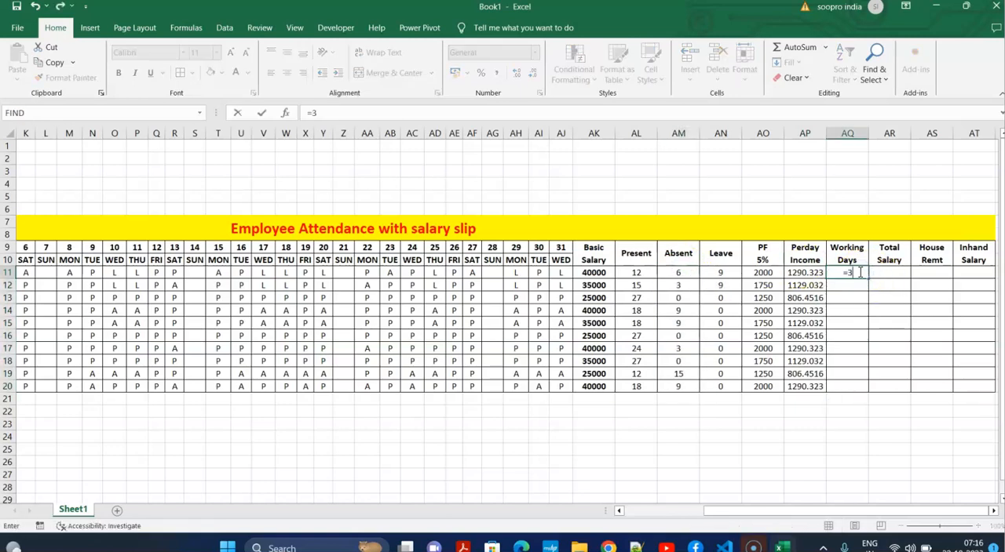
pyautogui.write('31-')
pyautogui.click(688, 274)
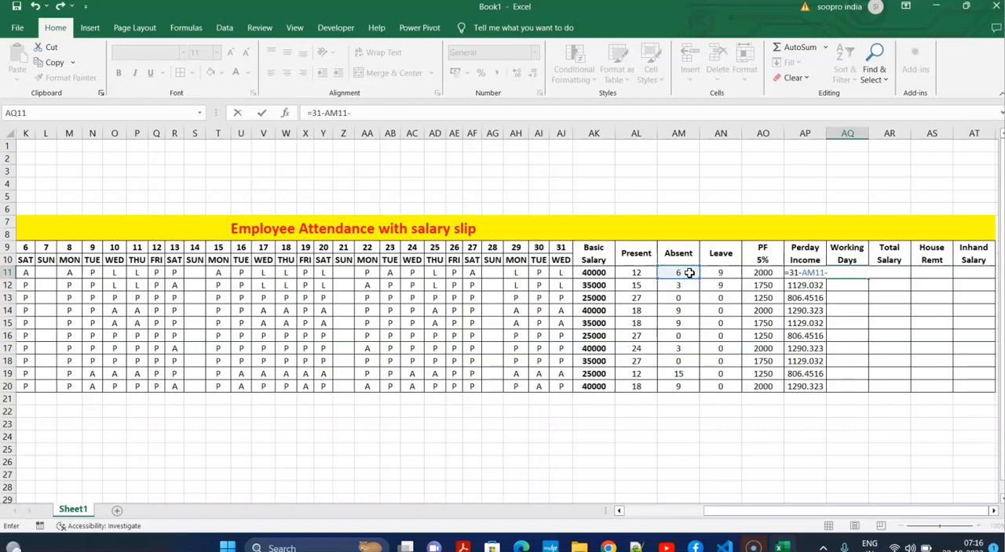
pyautogui.click(722, 273)
pyautogui.press('Return')
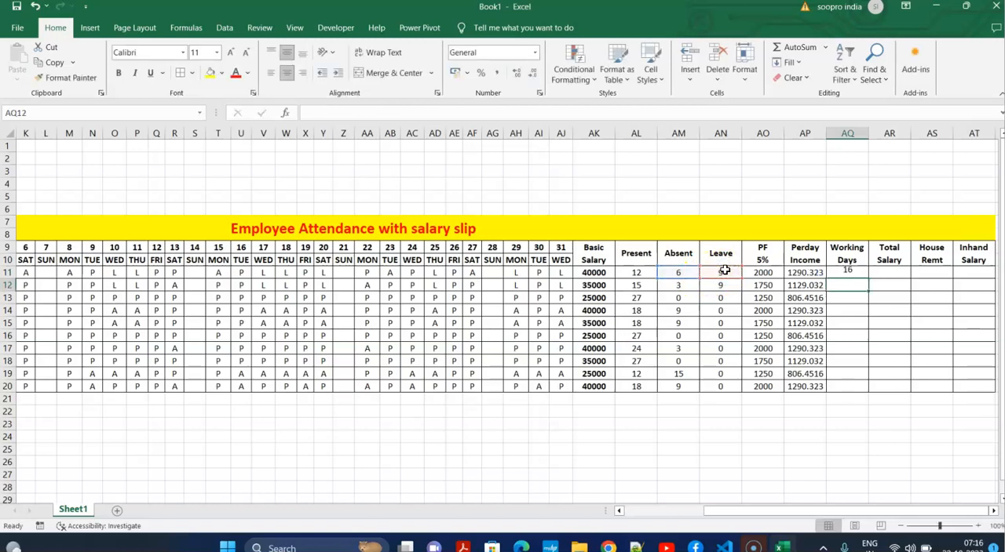
pyautogui.click(847, 272)
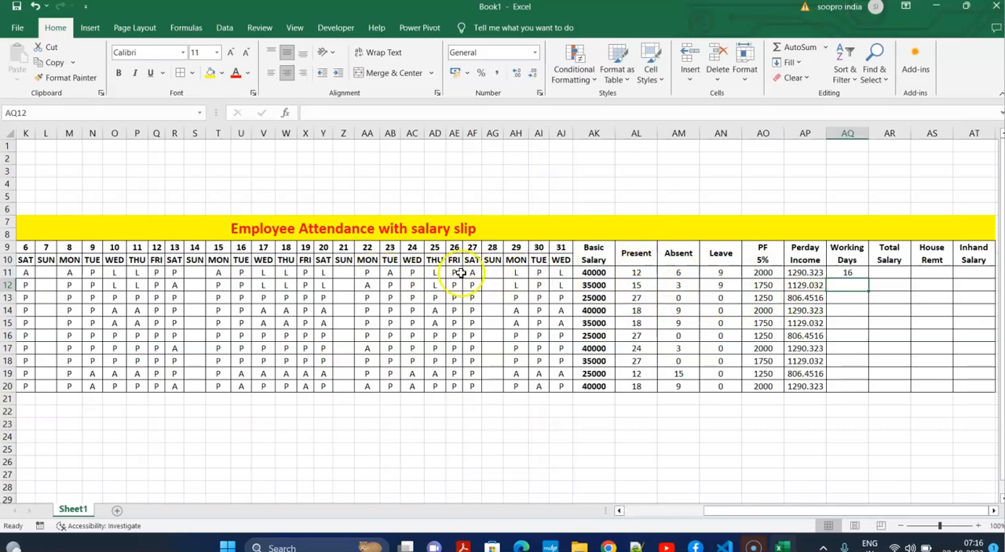
pyautogui.click(859, 271)
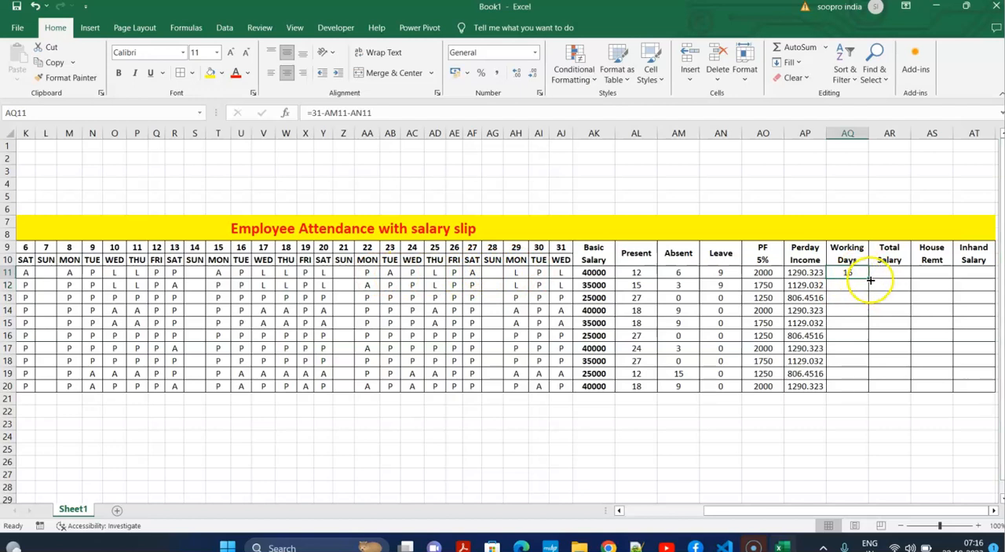
pyautogui.doubleClick(869, 278)
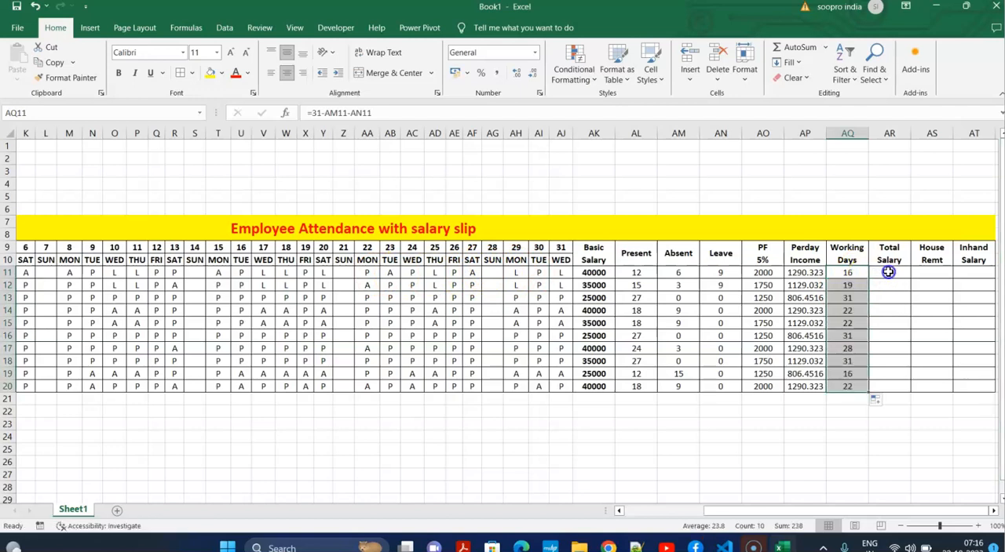
# Calculate the total salary in AR11 with the formula =AP11*AQ11 and fill it down to AR20.
pyautogui.click(891, 267)
pyautogui.write('=')
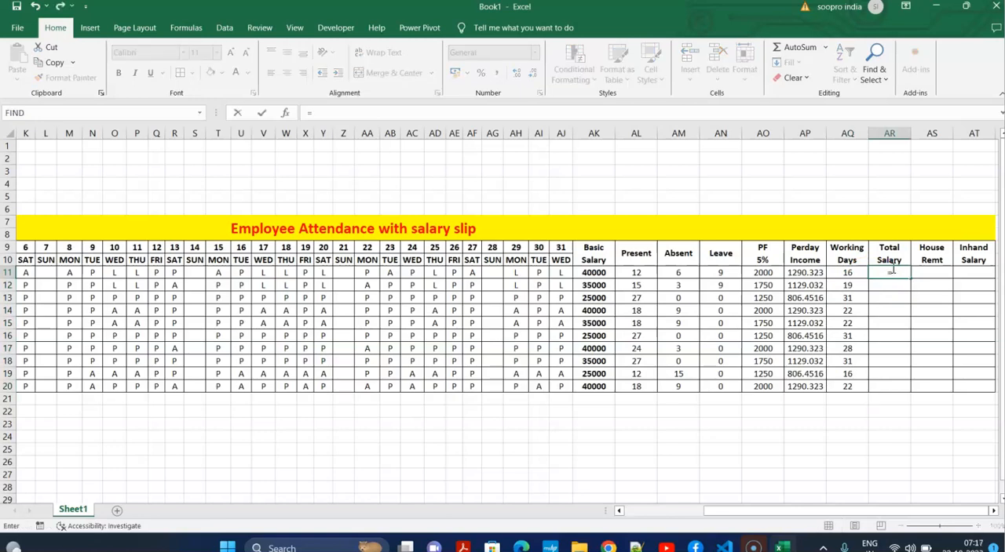
pyautogui.click(809, 270)
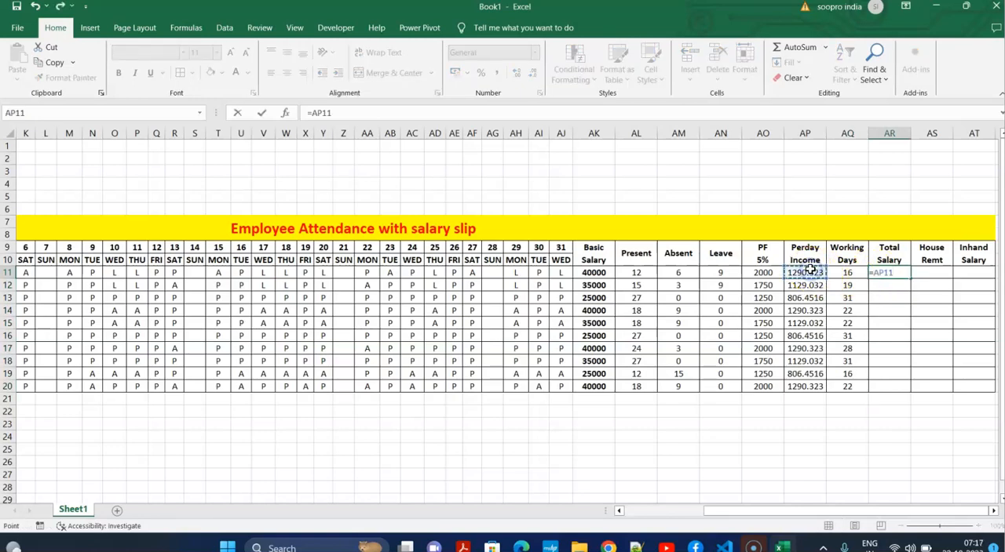
pyautogui.write('*')
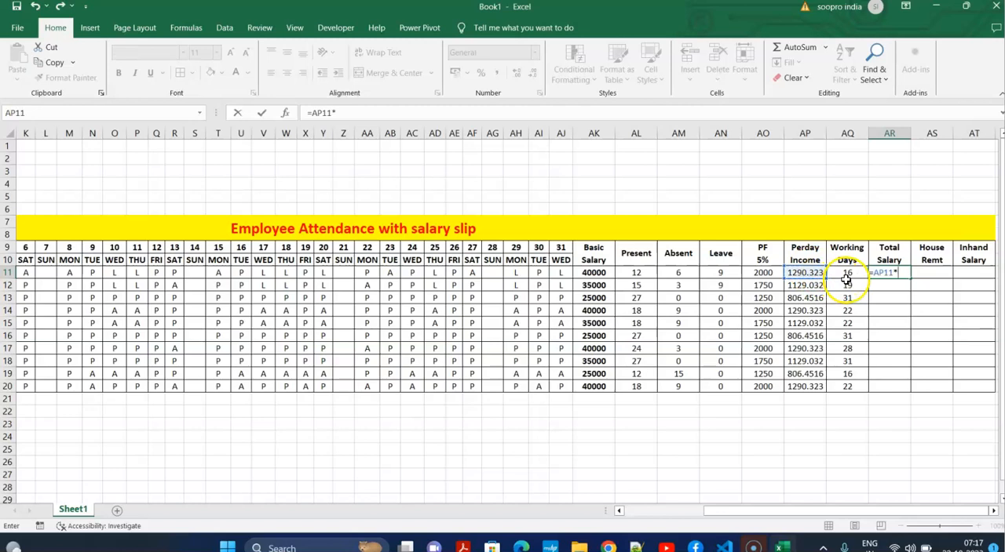
pyautogui.click(849, 273)
pyautogui.press('Return')
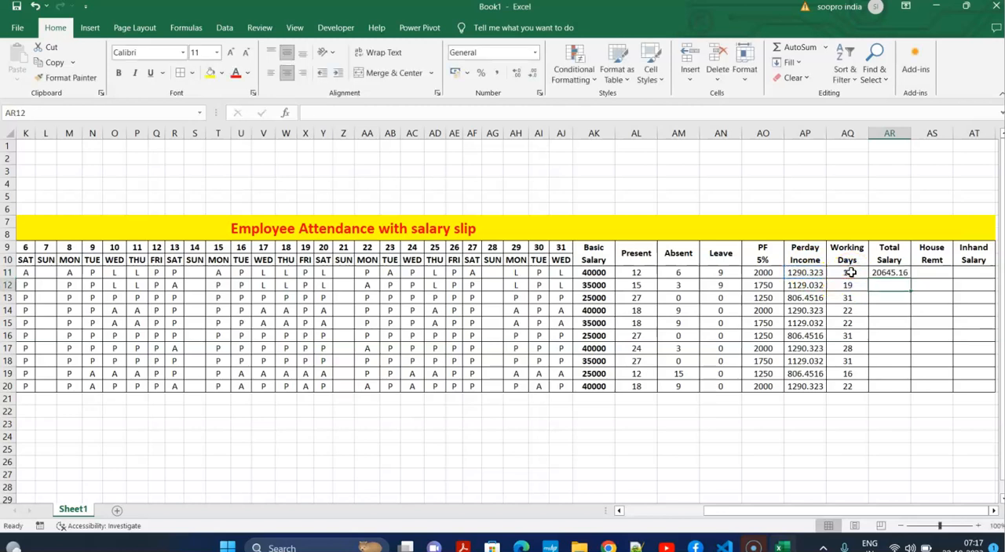
pyautogui.click(898, 272)
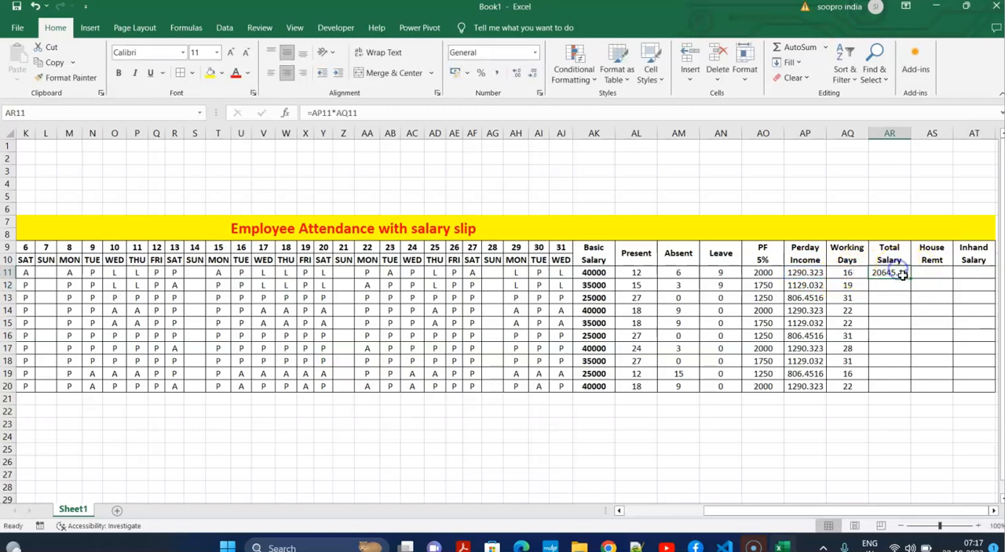
pyautogui.doubleClick(910, 281)
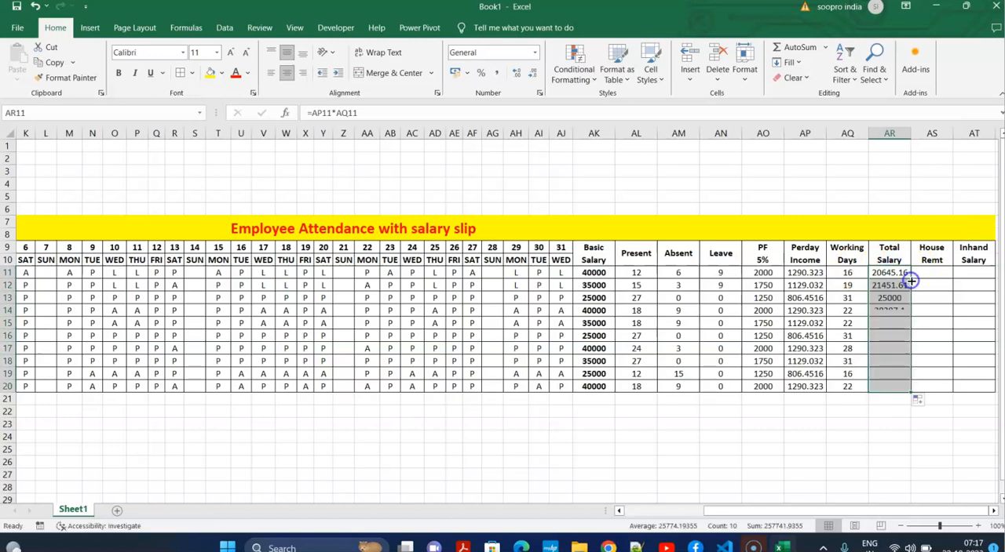
# Correct the header in AS9 to House Rent.
pyautogui.doubleClick(938, 261)
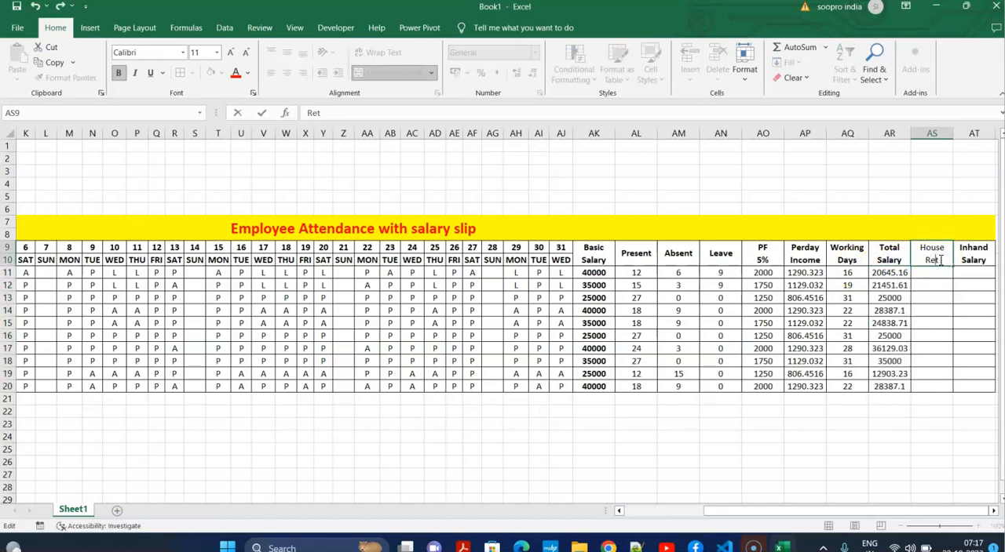
pyautogui.click(936, 273)
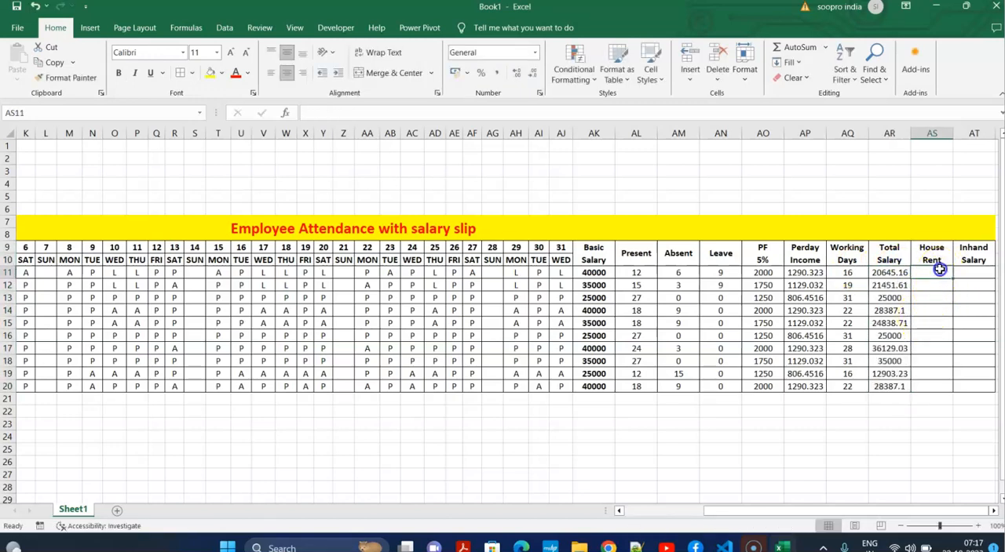
# Calculate the house rent in AS11 by post with the formula =IF(D11="clerk",3000,IF(D11="steno",2500,1500)).
pyautogui.moveTo(860, 510); pyautogui.dragTo(753, 511)
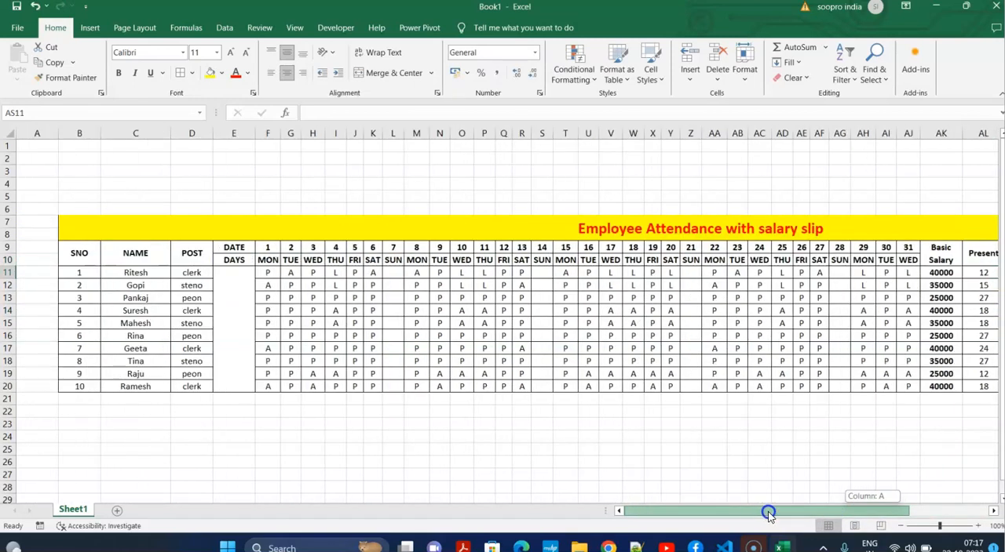
pyautogui.moveTo(768, 514); pyautogui.dragTo(947, 514)
pyautogui.write('=')
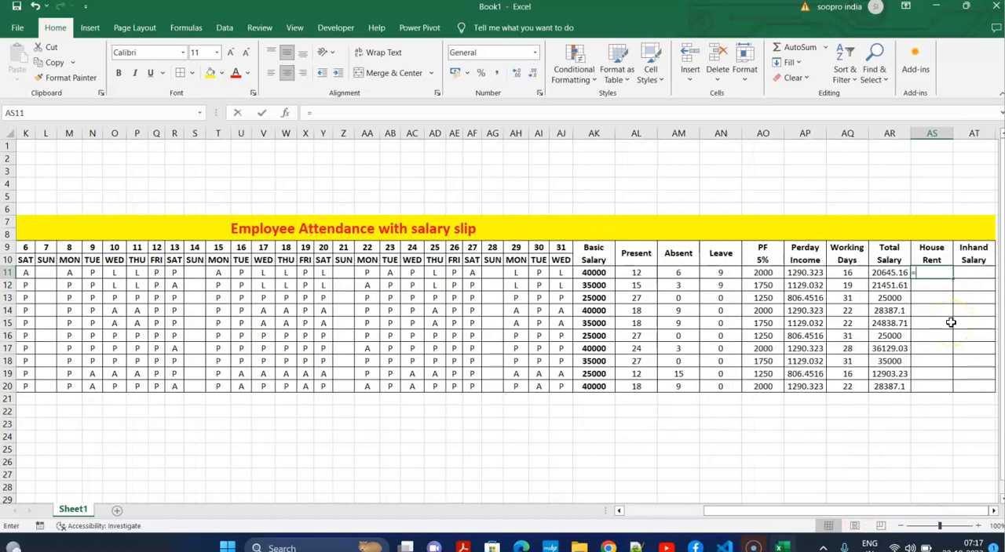
pyautogui.write('if(')
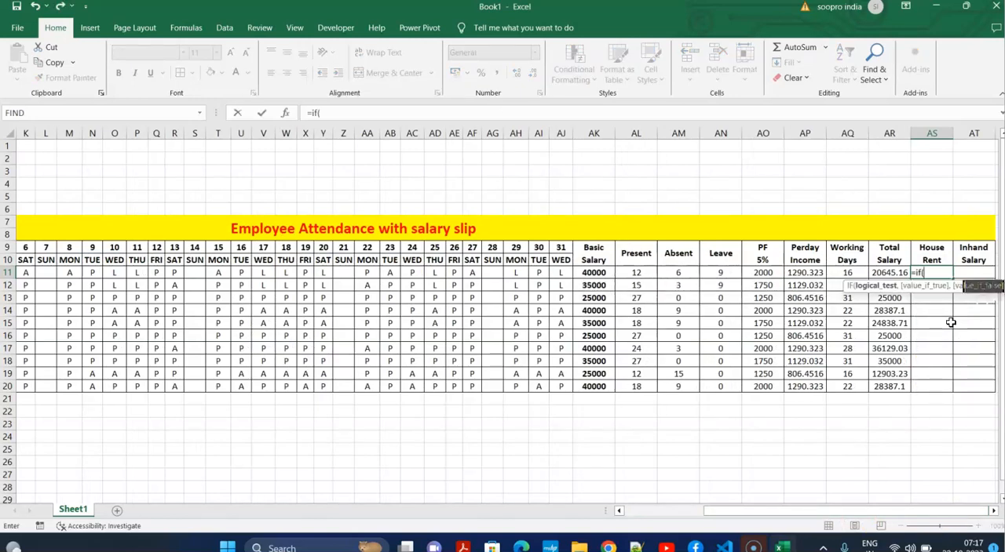
pyautogui.moveTo(777, 511); pyautogui.dragTo(828, 502)
pyautogui.click(192, 273)
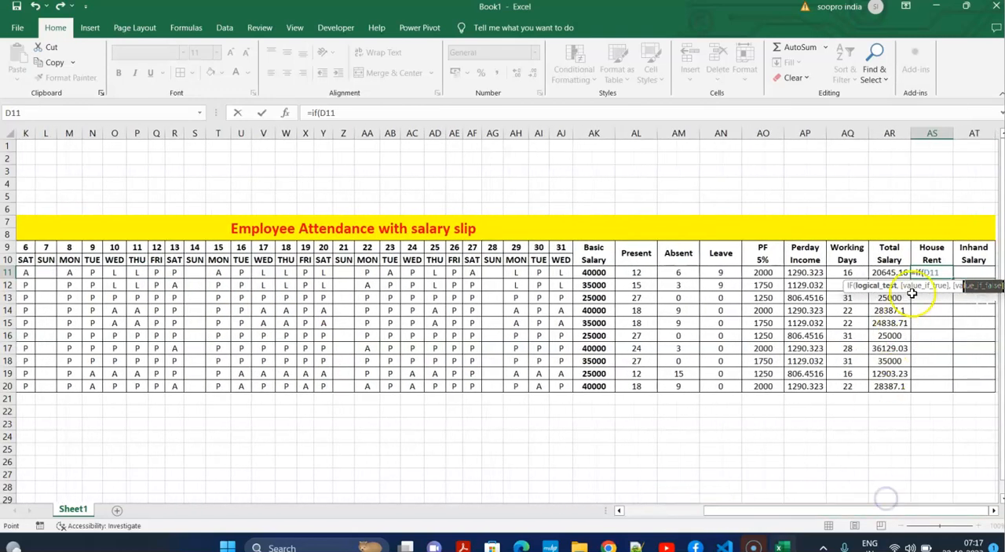
pyautogui.write('="clerk",')
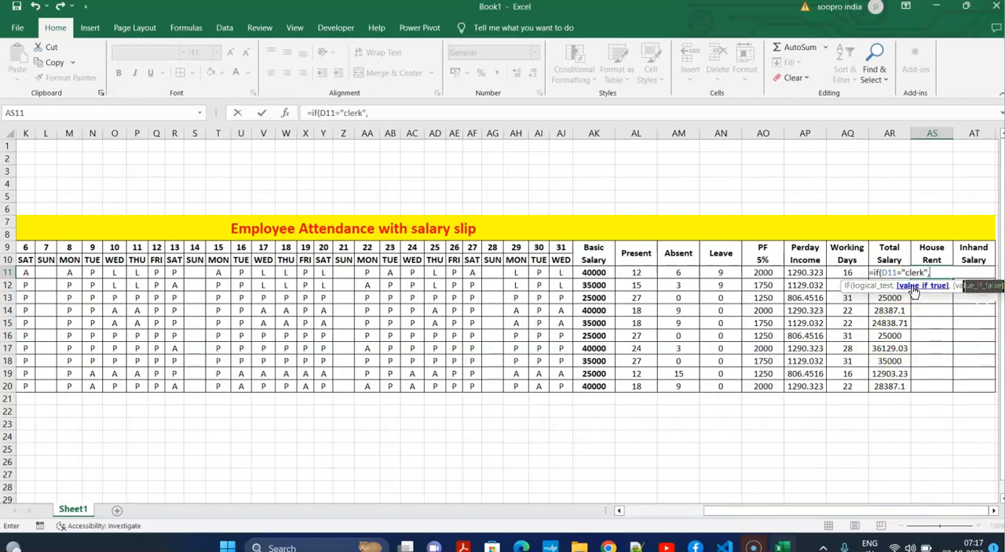
pyautogui.write('3000,if(')
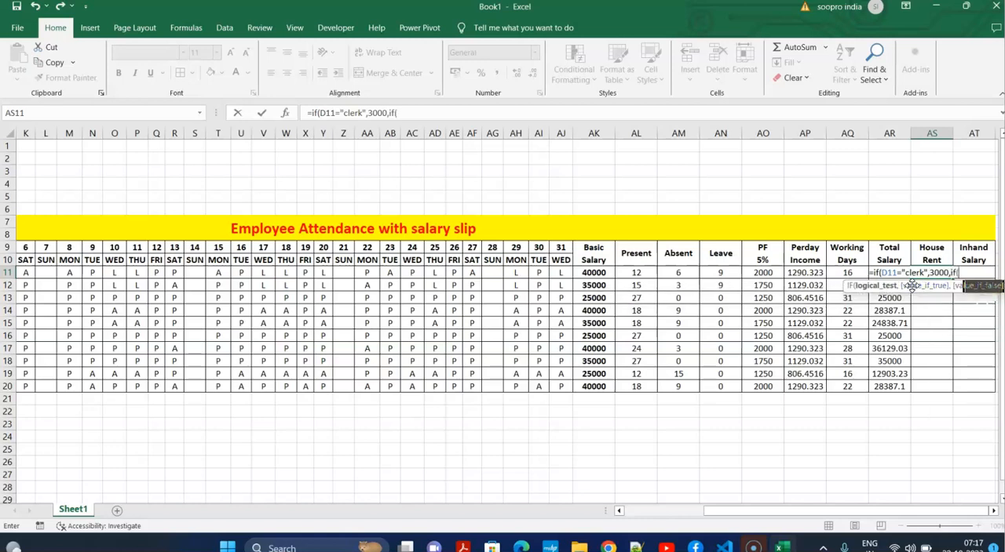
pyautogui.write('D11="steno')
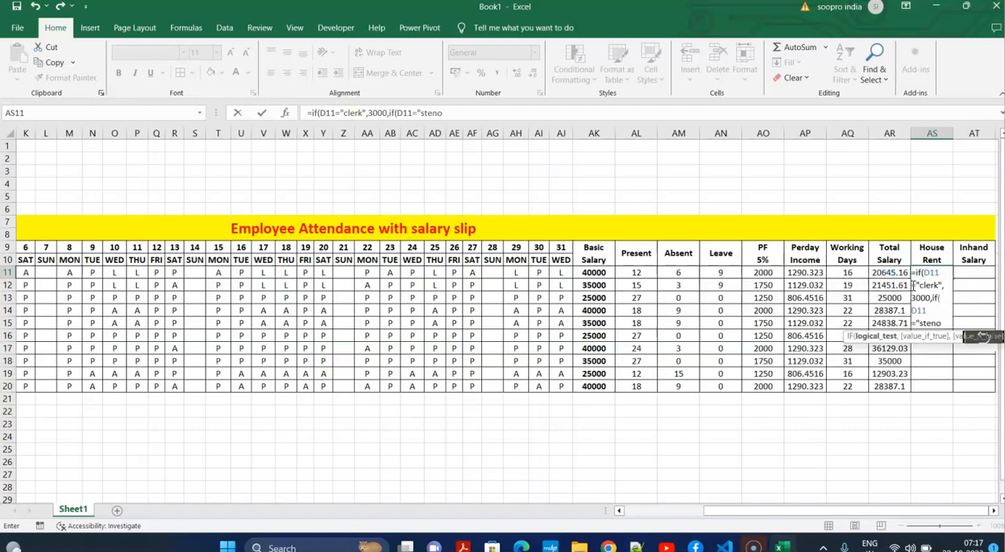
pyautogui.write('",2500,15')
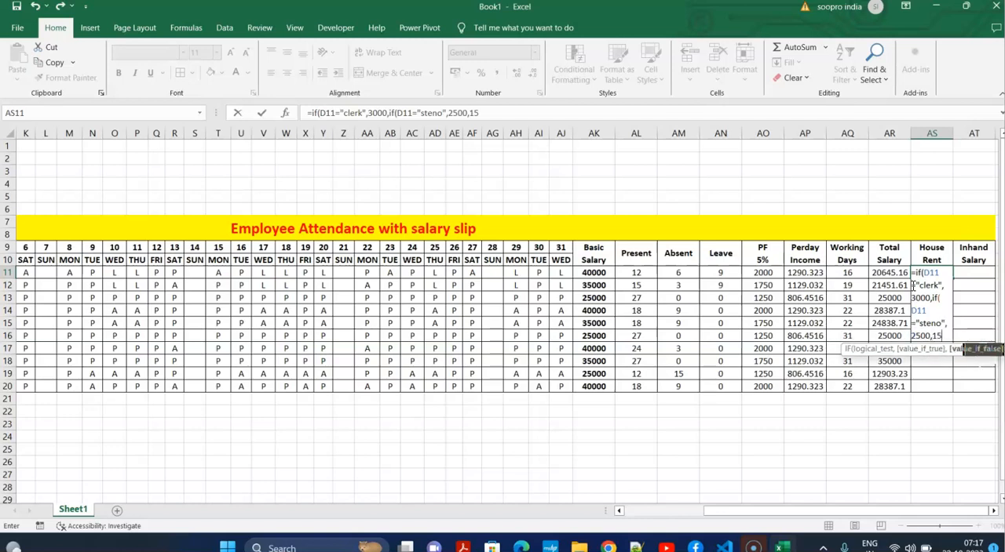
pyautogui.write('00))')
pyautogui.press('Return')
# Fill the House Rent formula from AS11 down to AS20.
pyautogui.click(942, 273)
pyautogui.moveTo(953, 280); pyautogui.dragTo(943, 392)
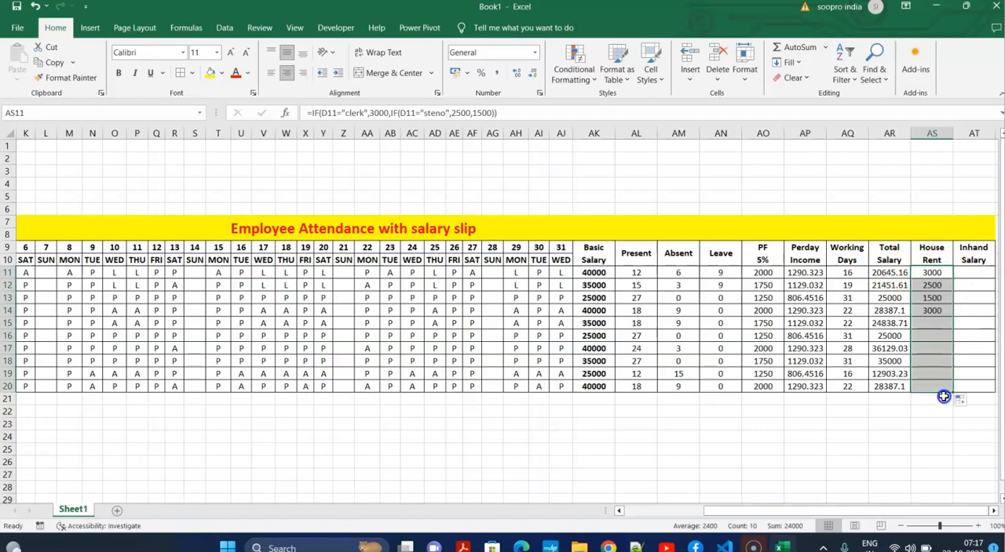
pyautogui.click(942, 301)
pyautogui.moveTo(934, 273); pyautogui.dragTo(934, 393)
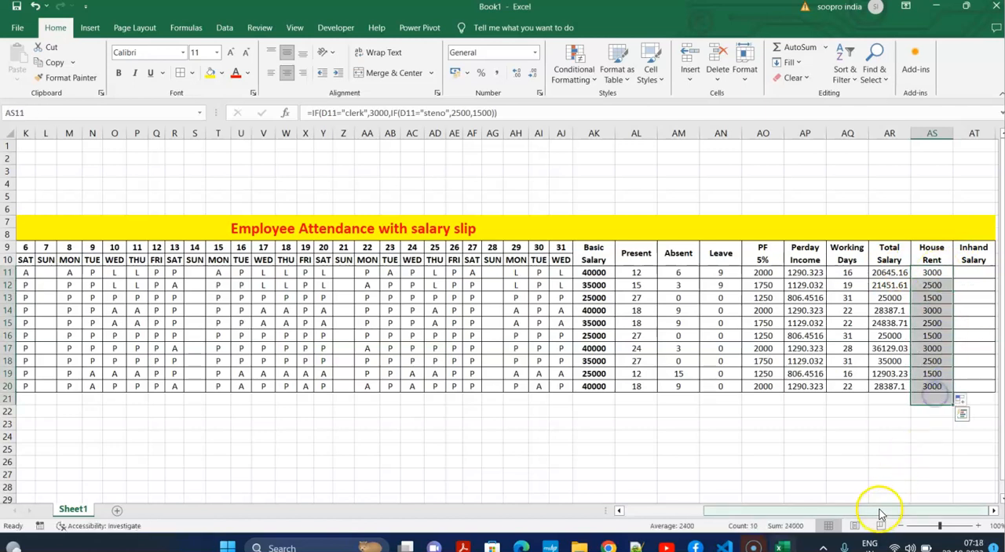
# Calculate the in-hand salary in AT11 with the formula =AR11+AS11-AO11 and fill it down to AT20.
pyautogui.click(993, 511)
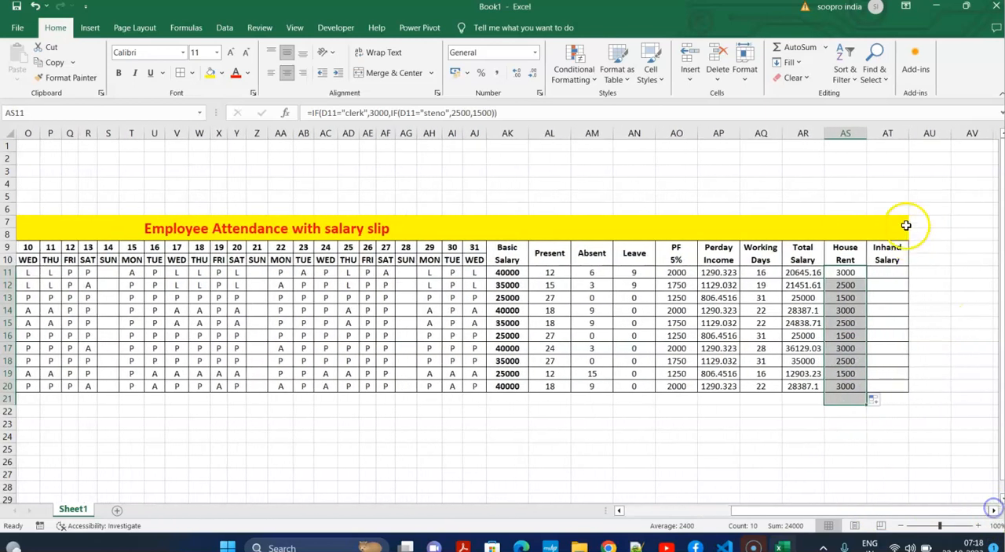
pyautogui.click(884, 274)
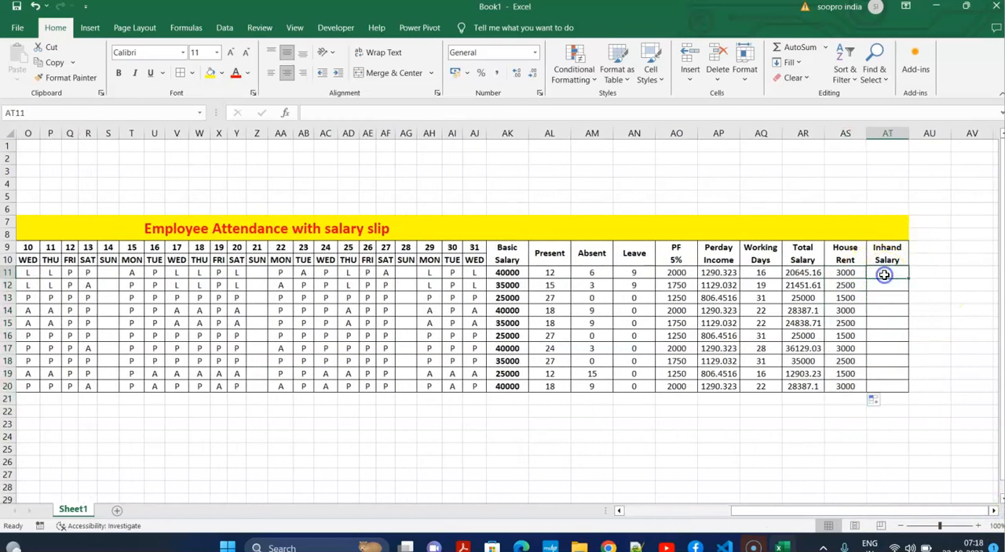
pyautogui.write('=')
pyautogui.click(809, 275)
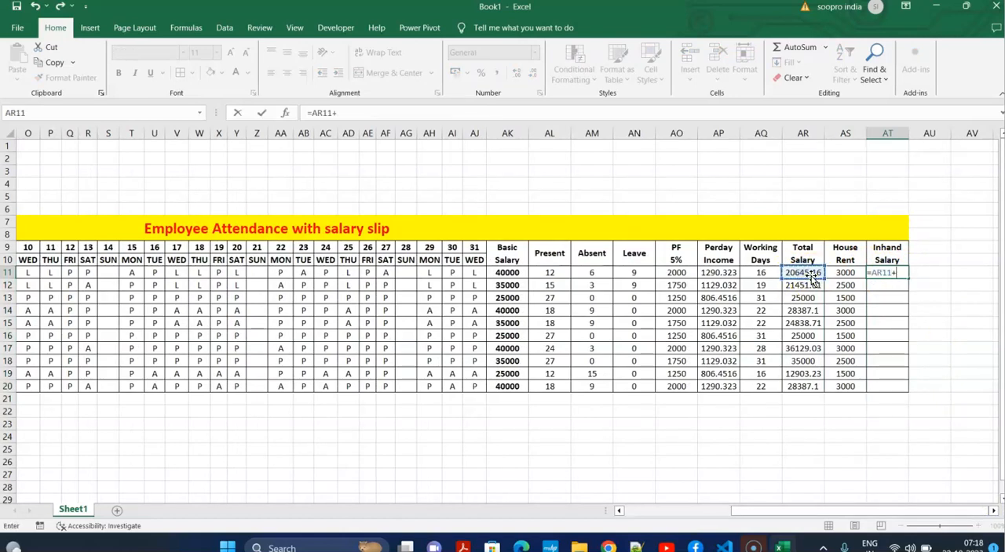
pyautogui.write('+')
pyautogui.click(845, 273)
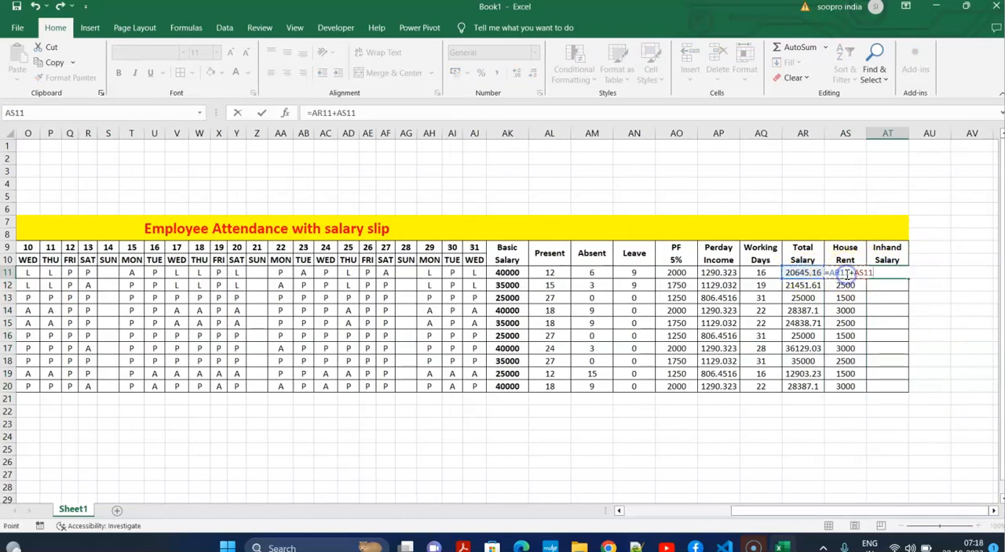
pyautogui.click(685, 270)
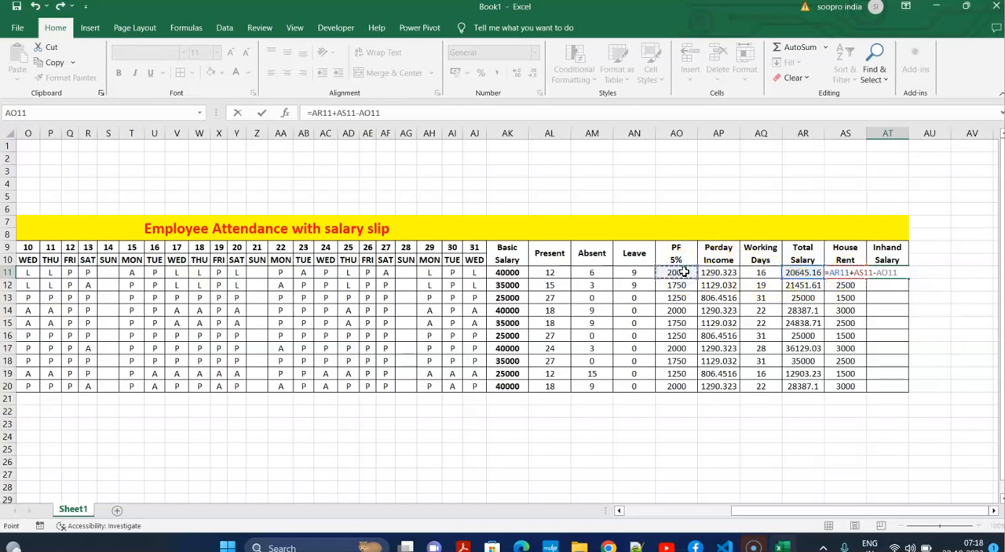
pyautogui.press('Return')
pyautogui.click(887, 272)
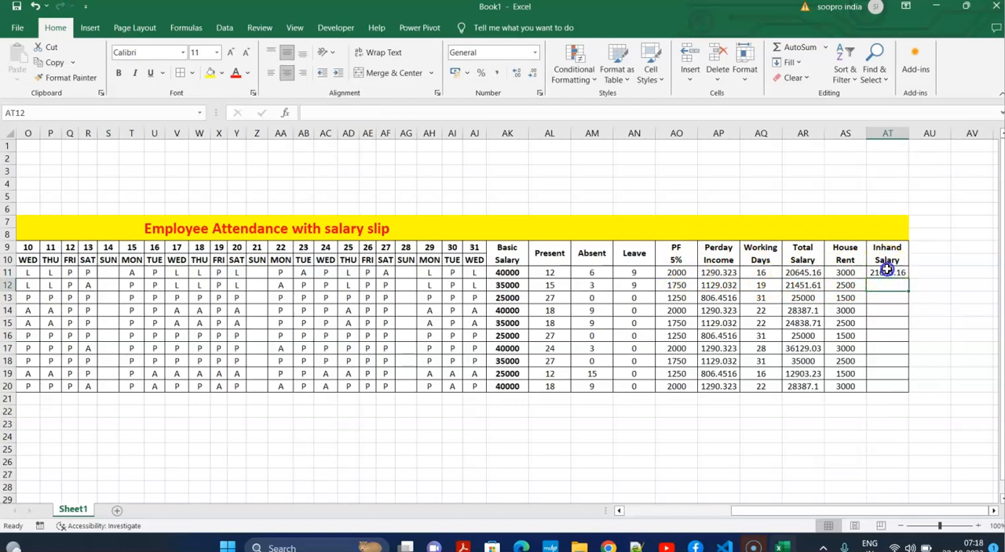
pyautogui.moveTo(908, 278); pyautogui.dragTo(904, 390)
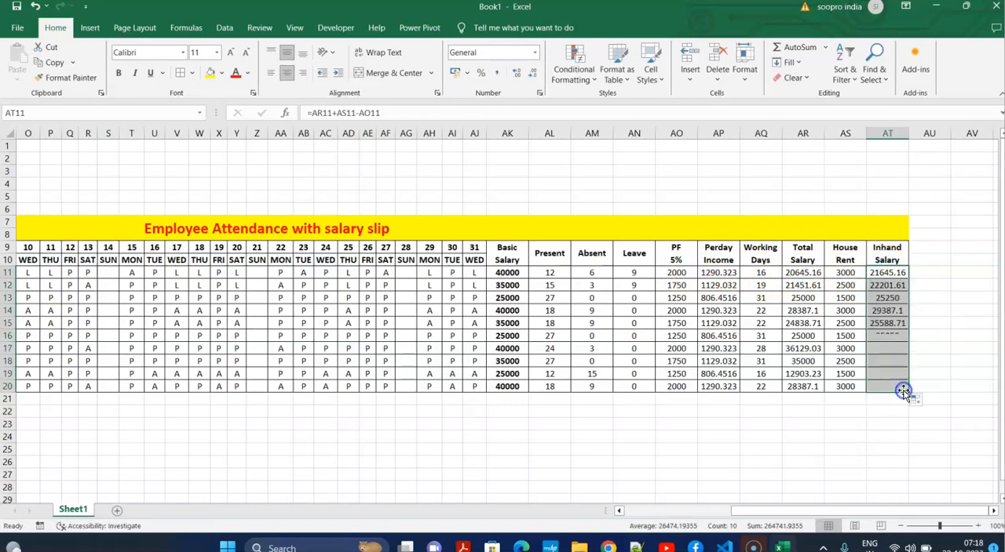
# Create a formula-based conditional formatting rule for F11 with the formula =or(F$10="sun").
pyautogui.moveTo(801, 511); pyautogui.dragTo(654, 510)
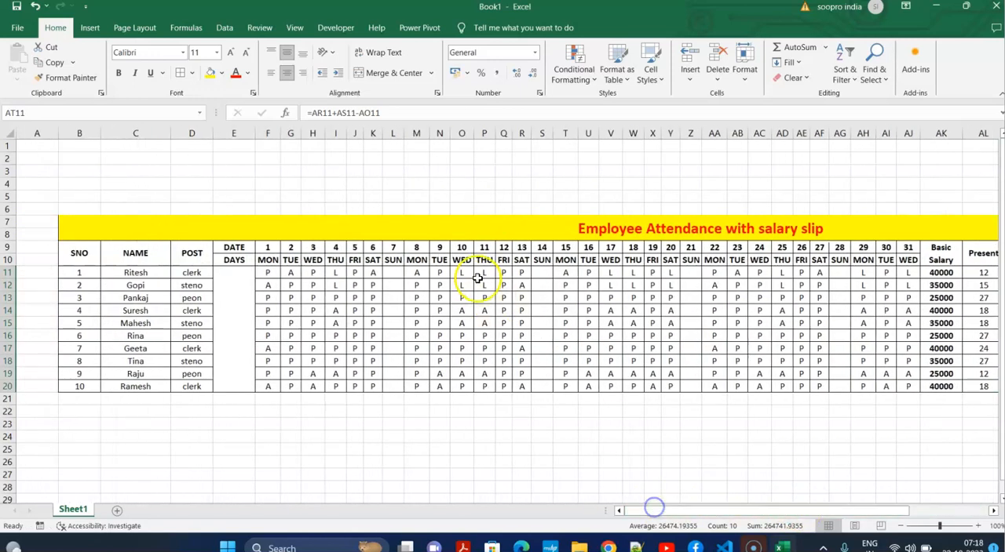
pyautogui.click(409, 286)
pyautogui.click(276, 273)
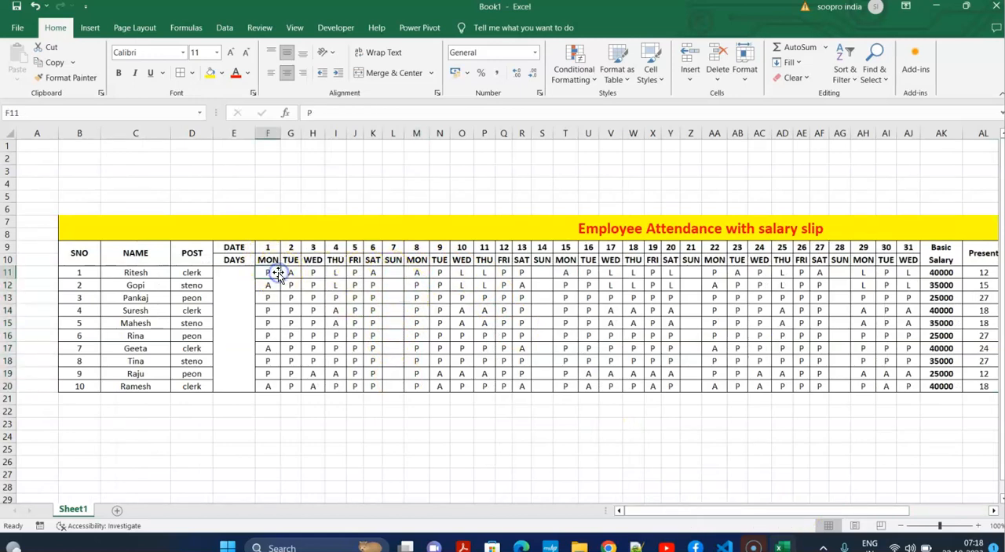
pyautogui.click(583, 74)
pyautogui.click(588, 222)
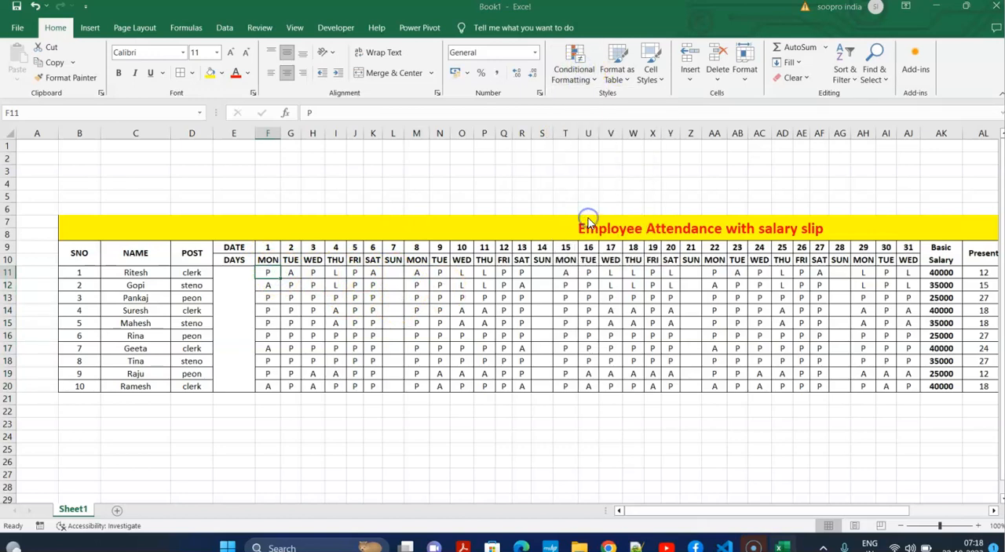
pyautogui.click(276, 220)
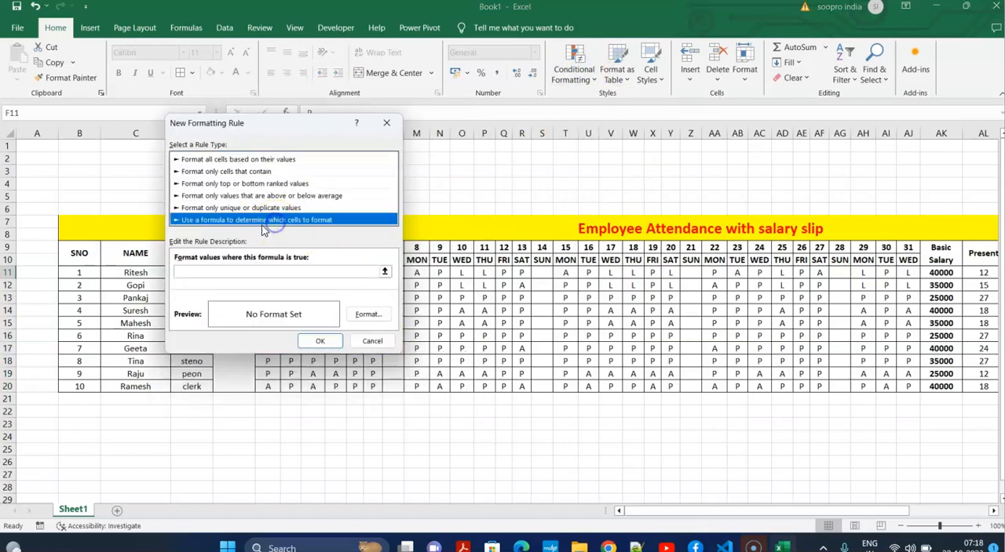
pyautogui.click(233, 272)
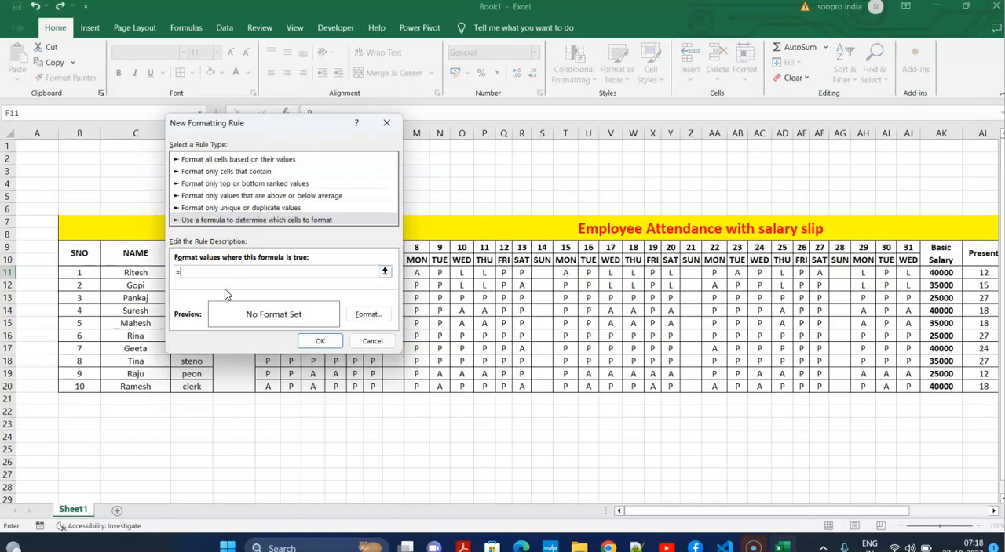
pyautogui.write('=or(')
pyautogui.moveTo(294, 120); pyautogui.dragTo(510, 258)
pyautogui.click(269, 261)
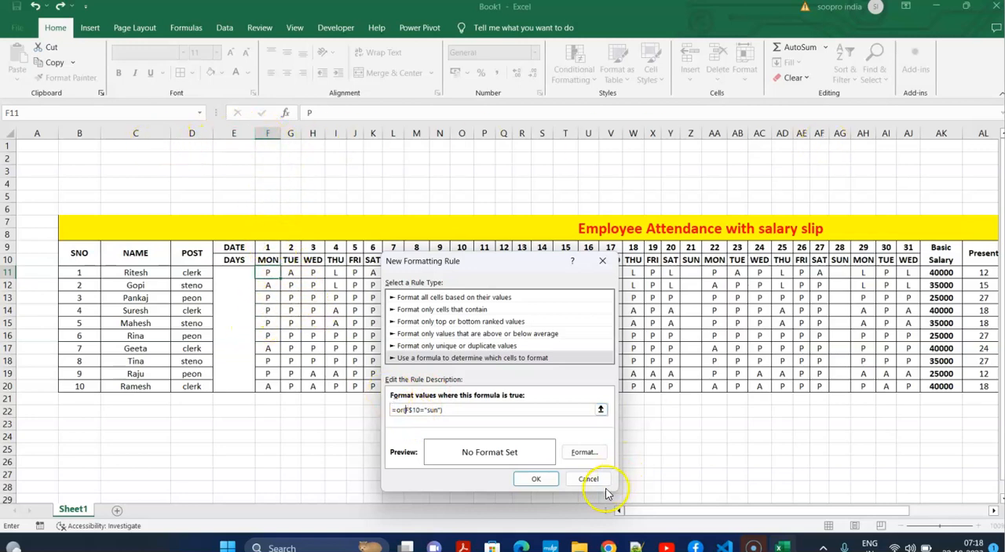
# Give the Sunday formatting rule a red background fill and apply it to F11.
pyautogui.click(583, 453)
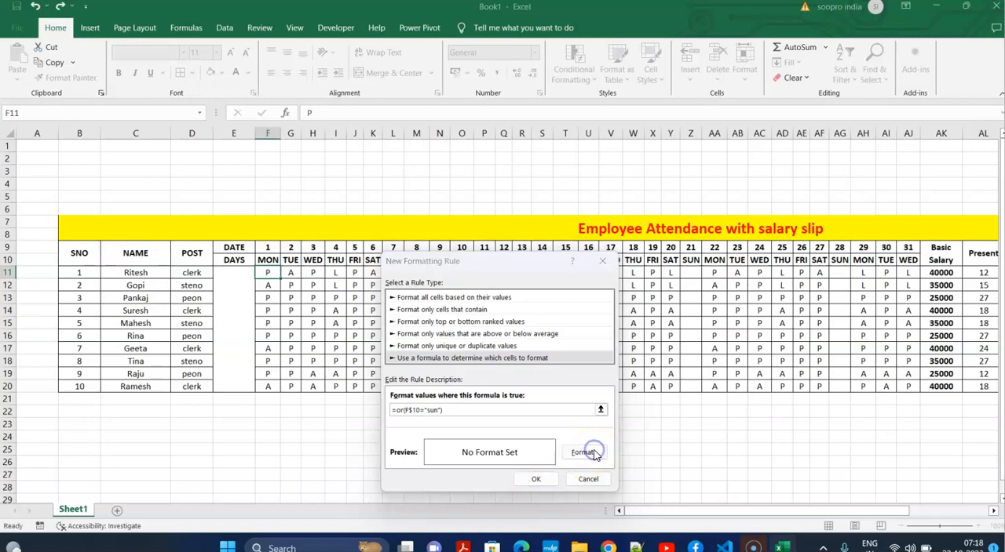
pyautogui.click(296, 80)
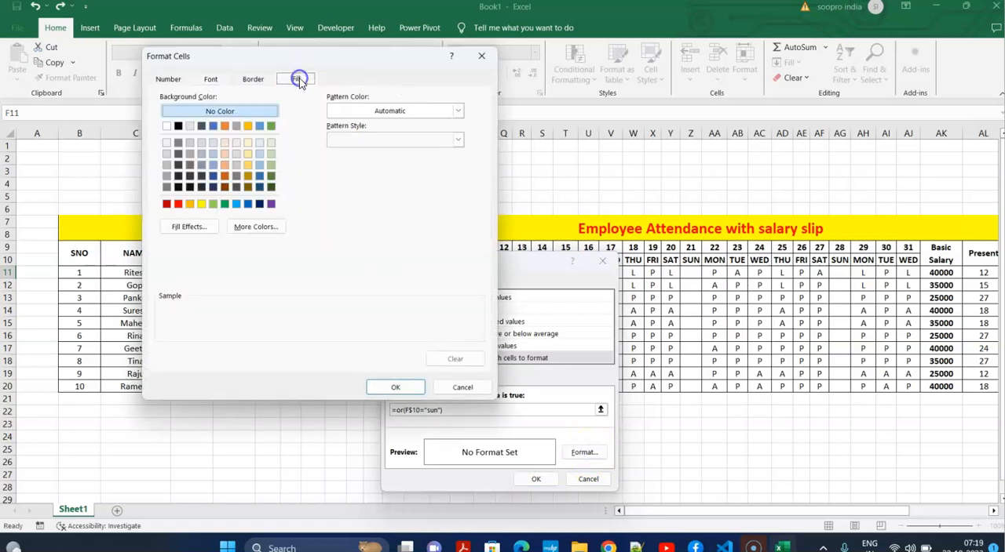
pyautogui.click(178, 205)
pyautogui.click(396, 387)
pyautogui.click(532, 481)
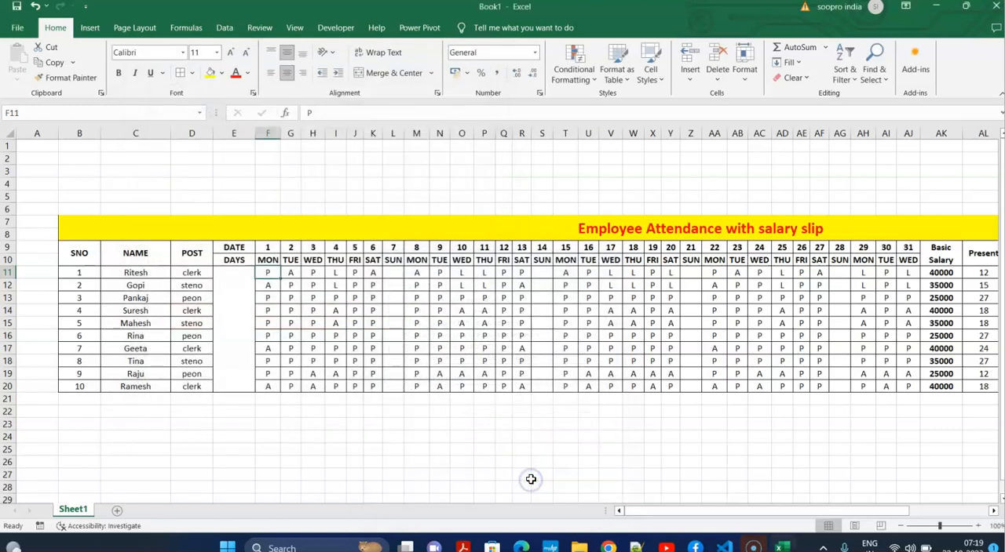
# Copy F11's formatting with Format Painter across the attendance grid through AJ20 and review the sheet.
pyautogui.click(69, 79)
pyautogui.moveTo(284, 274)
pyautogui.mouseDown()
pyautogui.moveTo(809, 378)
pyautogui.moveTo(877, 376)
pyautogui.moveTo(916, 400)
pyautogui.moveTo(915, 389)
pyautogui.mouseUp()
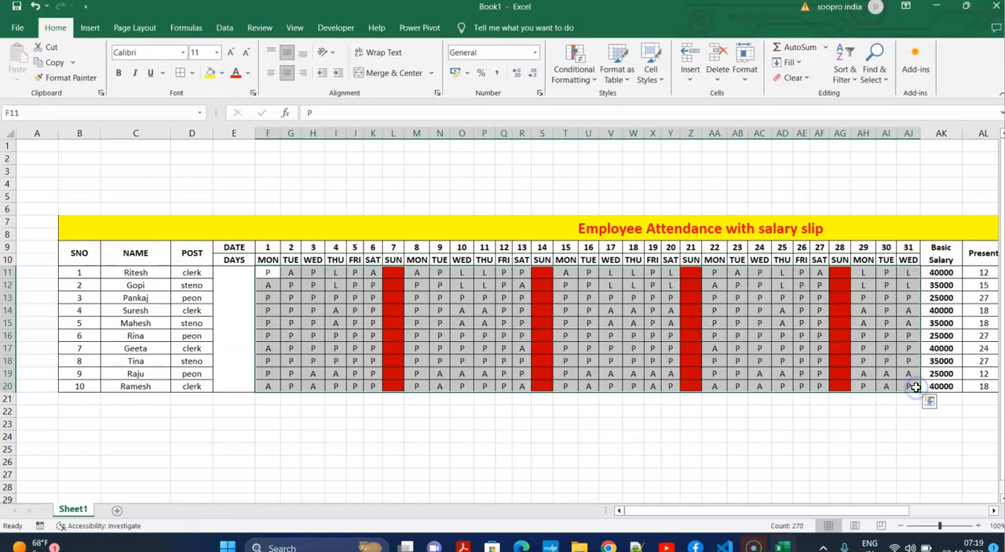
pyautogui.click(736, 463)
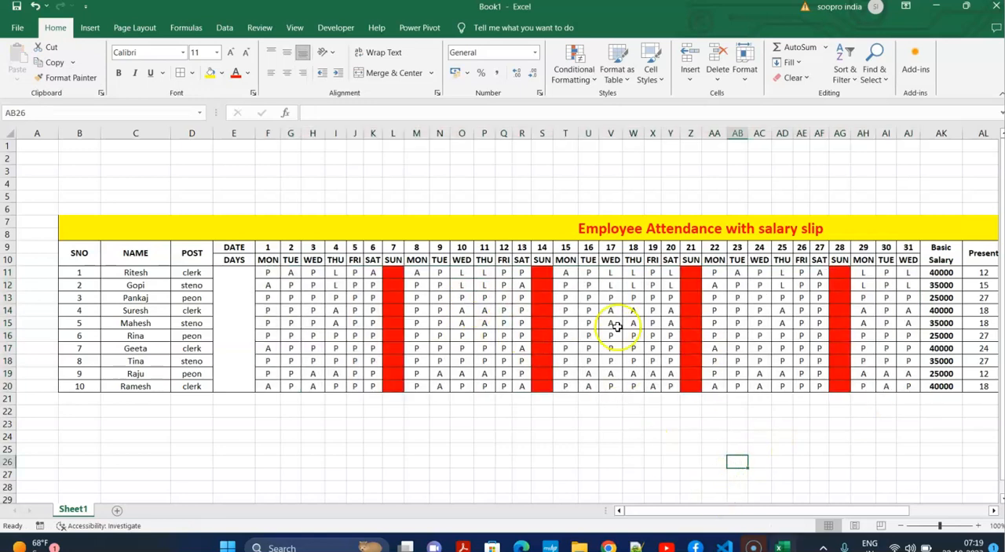
pyautogui.moveTo(684, 515); pyautogui.dragTo(814, 513)
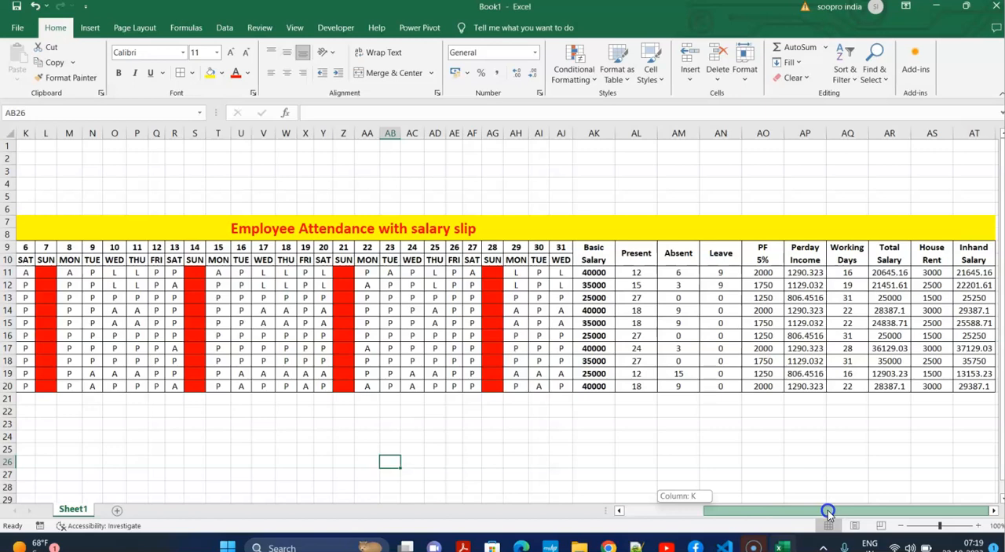
pyautogui.moveTo(781, 518); pyautogui.dragTo(686, 521)
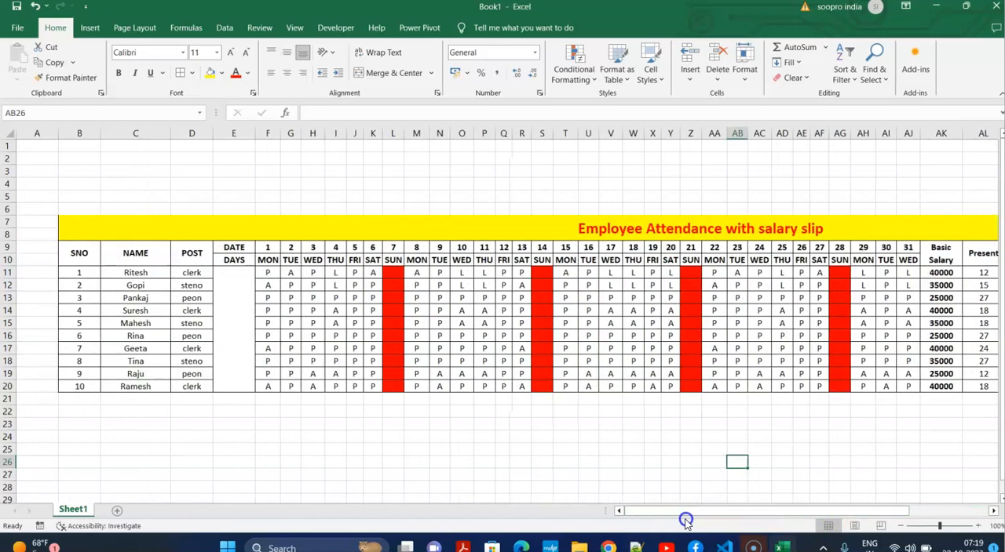